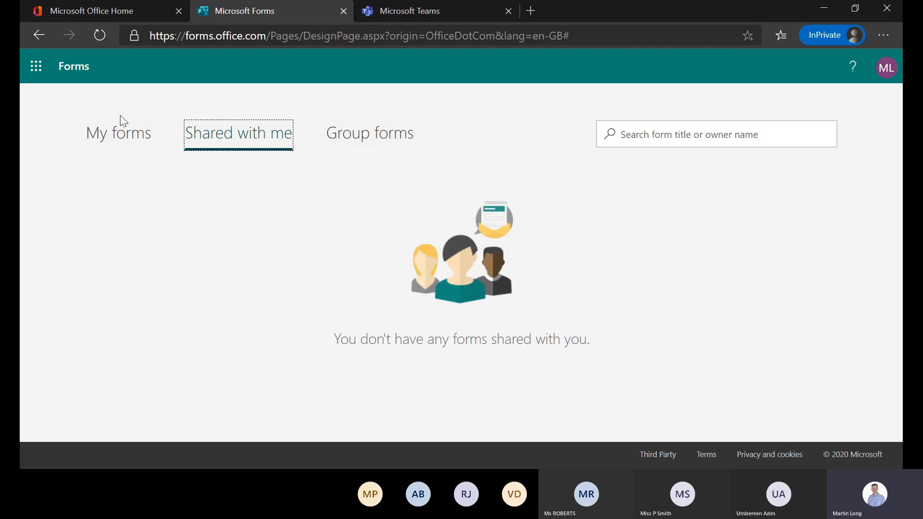
Browse the complete list of Office 365 apps in the app launcher on the Office home page
{"action": "left_click", "coordinate": [91, 10]}
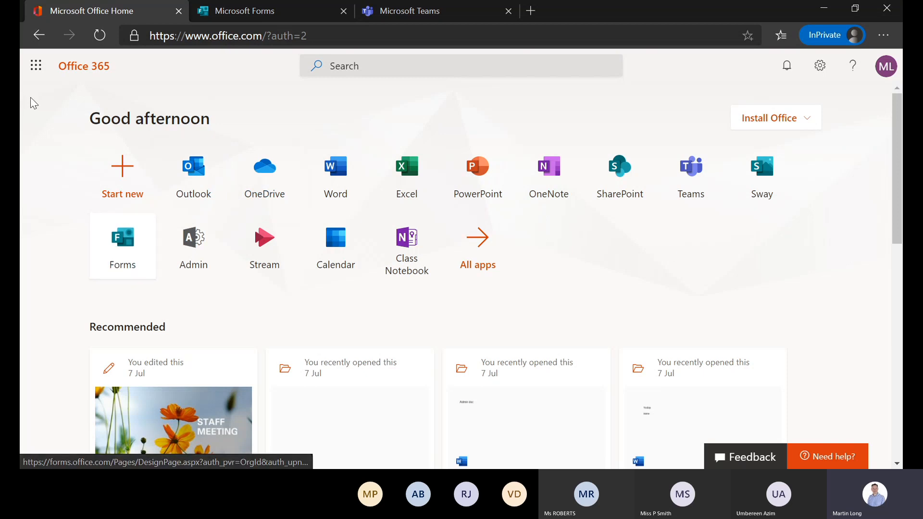
{"action": "left_click", "coordinate": [36, 67]}
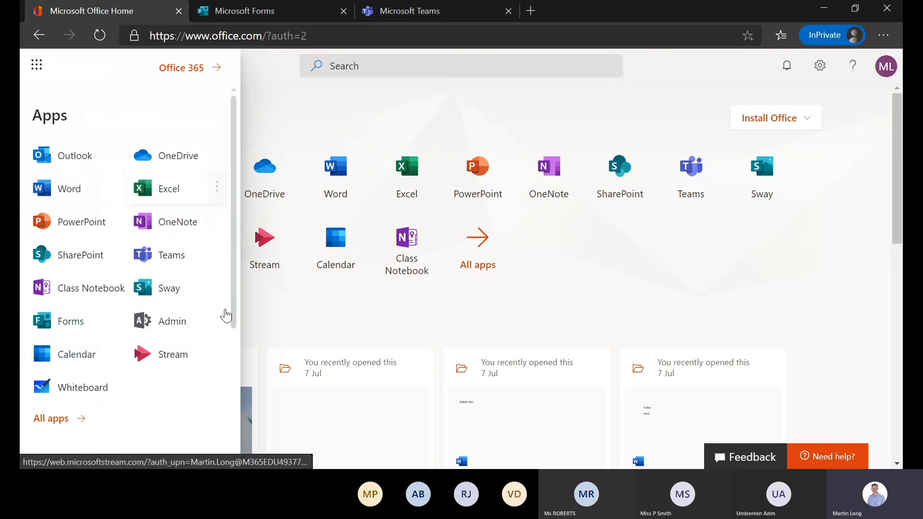
{"action": "left_click", "coordinate": [58, 425]}
{"action": "scroll", "coordinate": [84, 366], "scroll_direction": "down", "scroll_amount": 5}
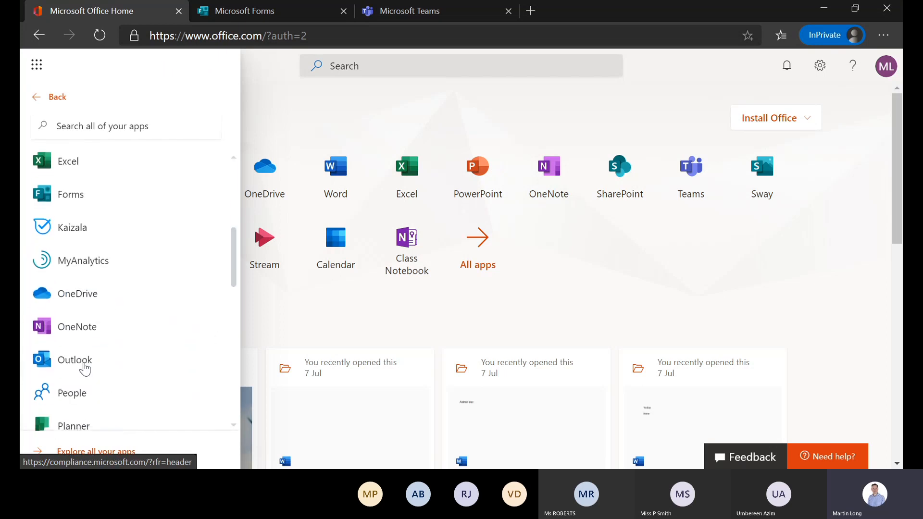
{"action": "scroll", "coordinate": [72, 178], "scroll_direction": "up", "scroll_amount": 5}
{"action": "left_click", "coordinate": [47, 99]}
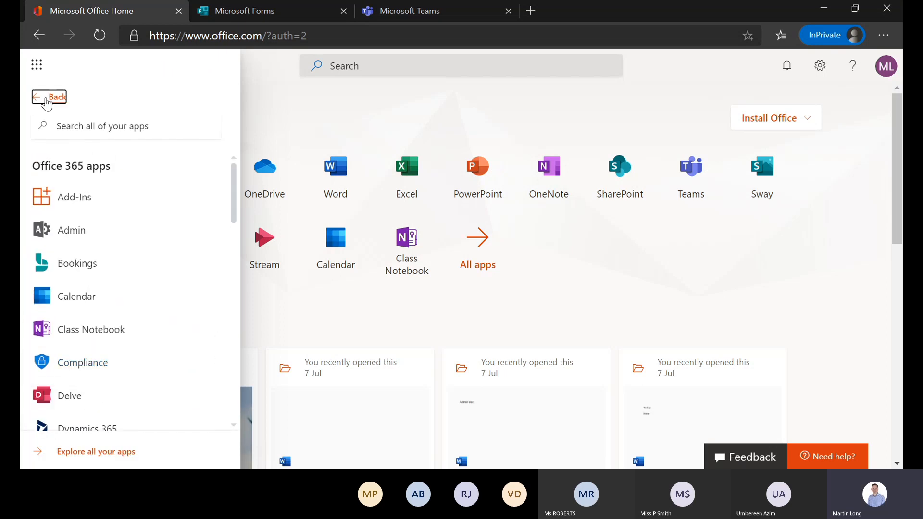
Return to Microsoft Forms and review the lists of own forms, forms shared with the account, and group forms
{"action": "left_click", "coordinate": [243, 4]}
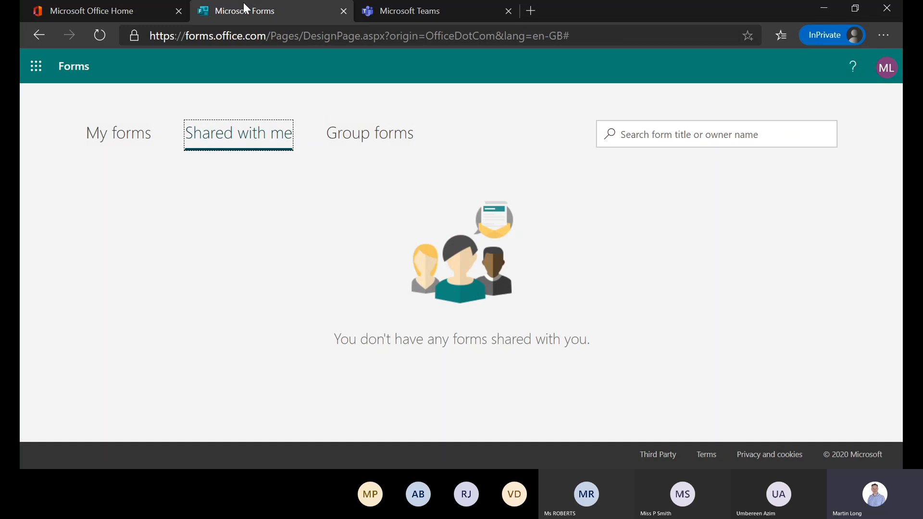
{"action": "left_click", "coordinate": [127, 137]}
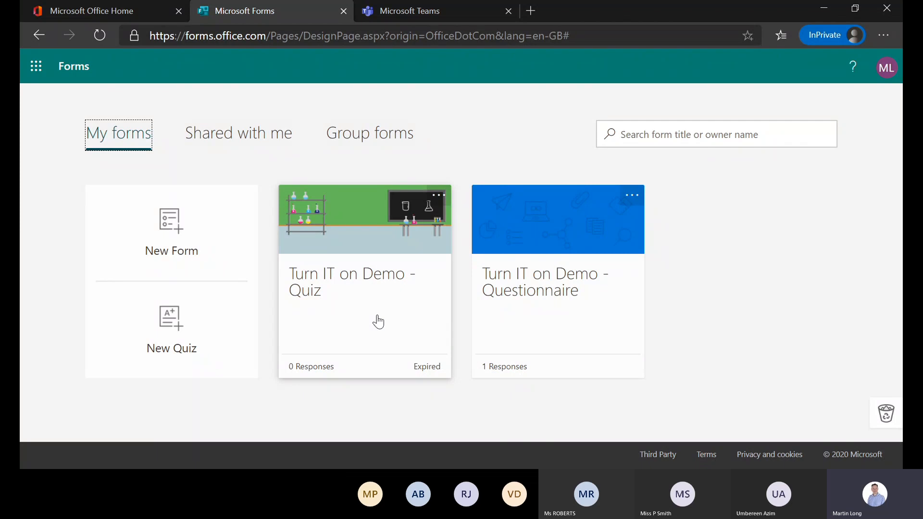
{"action": "left_click", "coordinate": [244, 133]}
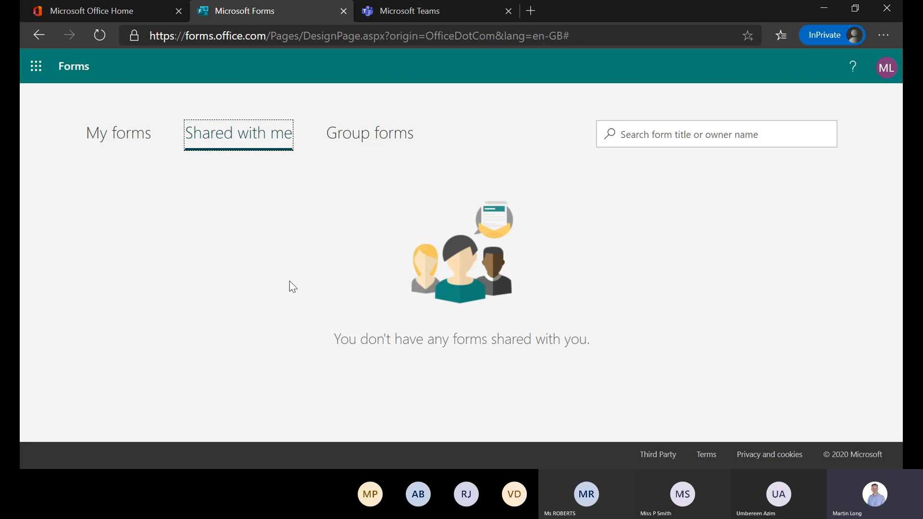
{"action": "left_click", "coordinate": [388, 140]}
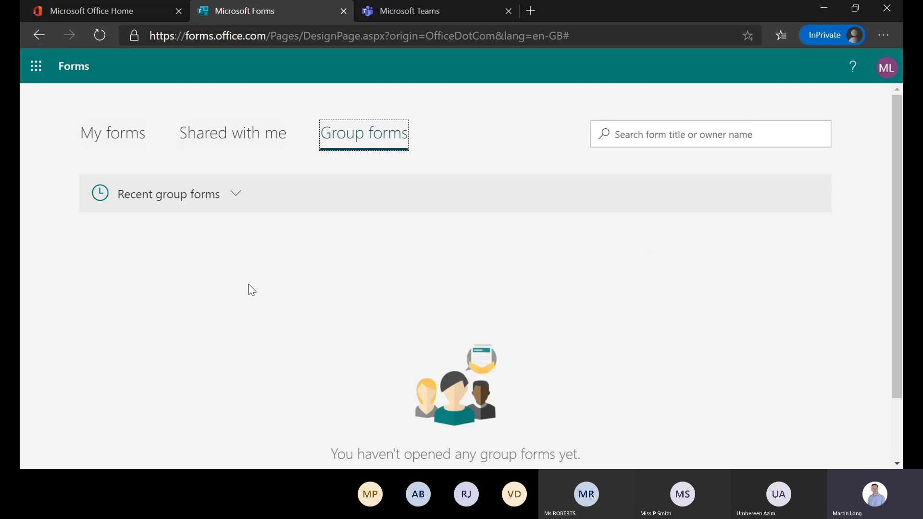
Create a new blank form from the own forms list and title it "Test Form"
{"action": "left_click", "coordinate": [124, 149]}
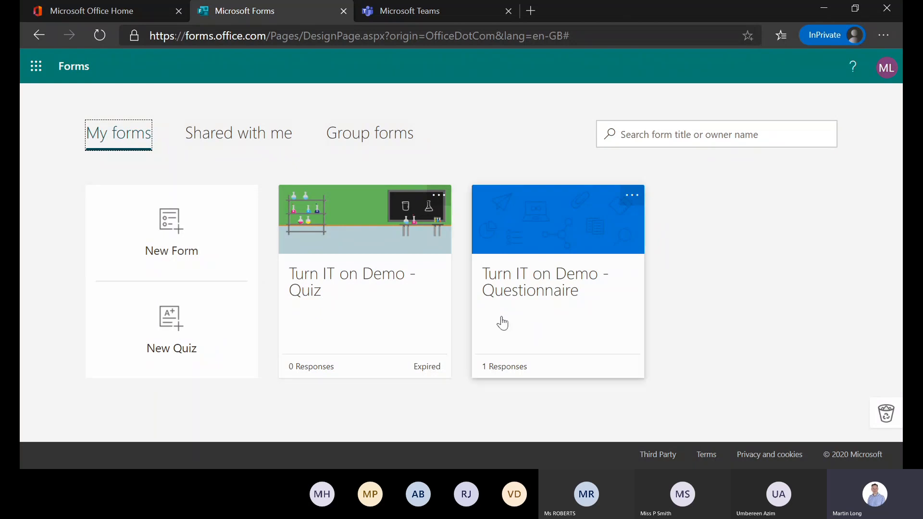
{"action": "left_click", "coordinate": [172, 221]}
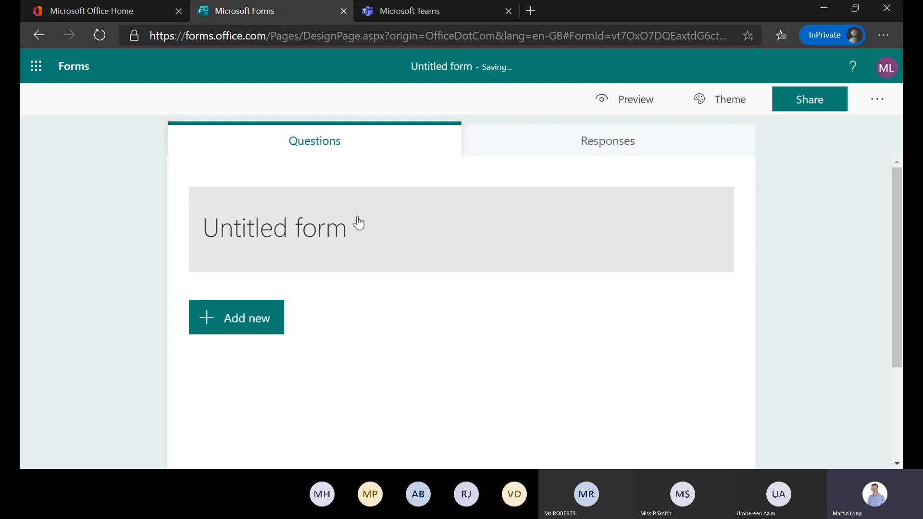
{"action": "left_click", "coordinate": [363, 223]}
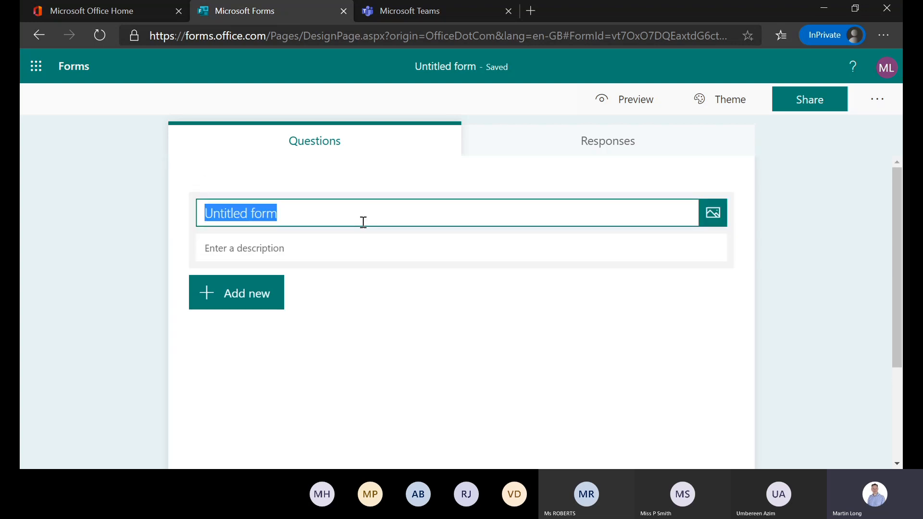
{"action": "type", "text": "Test Form"}
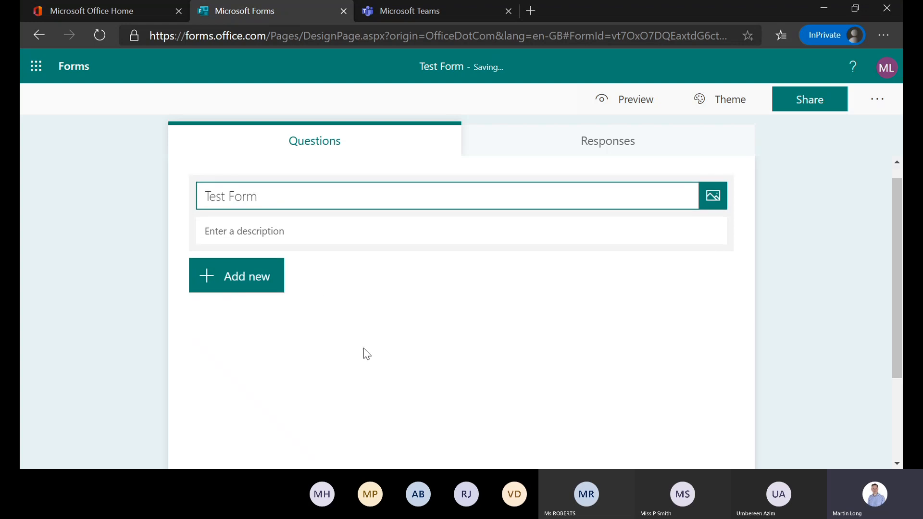
Review the available question types and add a Choice question to the form
{"action": "left_click", "coordinate": [246, 306]}
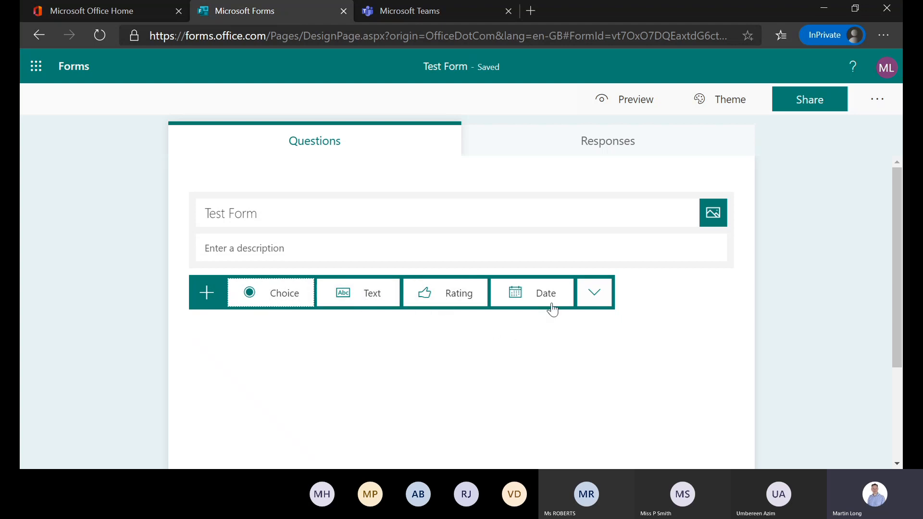
{"action": "left_click", "coordinate": [600, 301]}
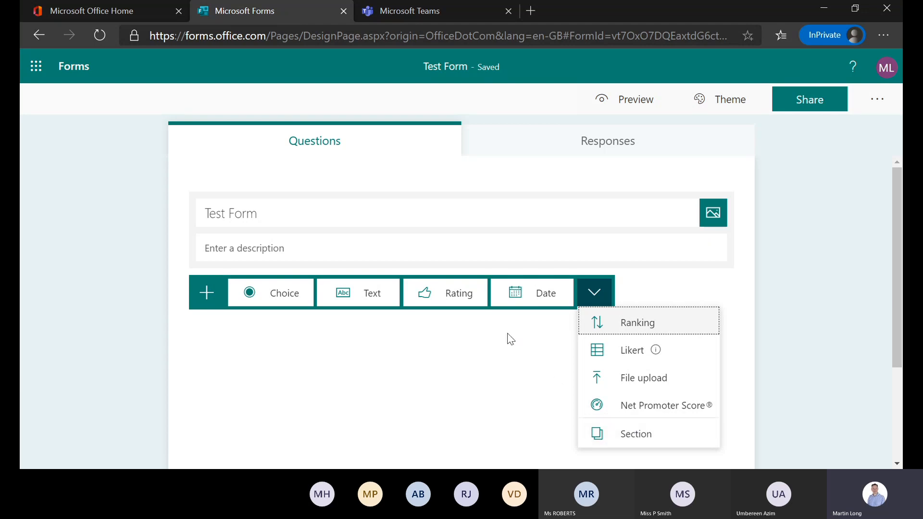
{"action": "mouse_move", "coordinate": [628, 348]}
{"action": "left_click", "coordinate": [248, 303]}
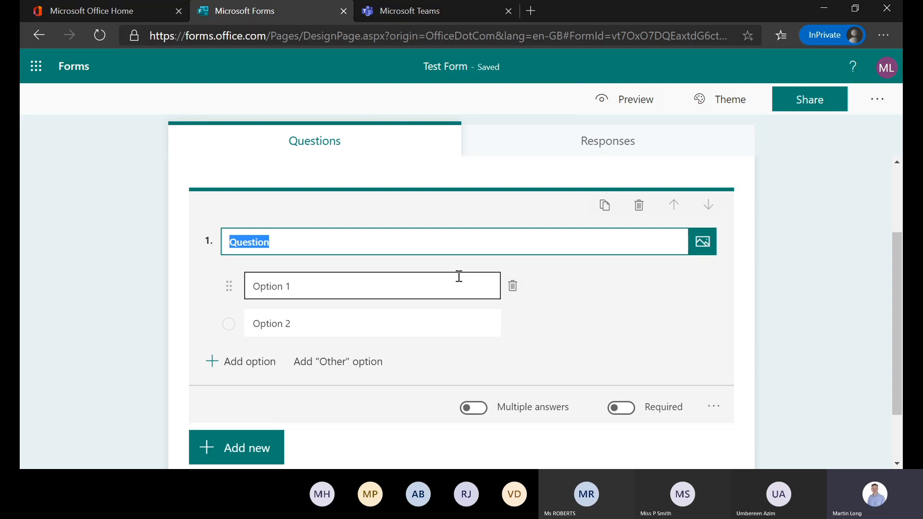
Enter "What is the best science topic?" as the text of question 1
{"action": "type", "text": "What i"}
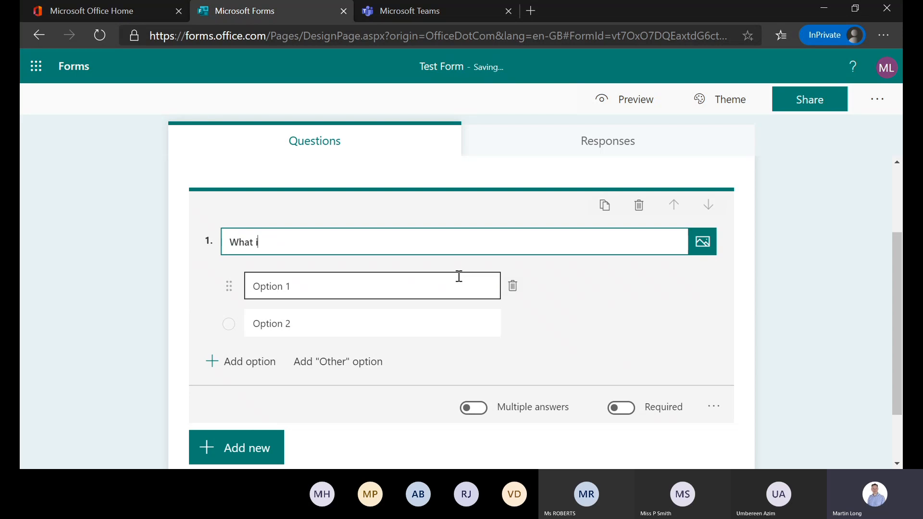
{"action": "type", "text": "s the best"}
{"action": "type", "text": "sc"}
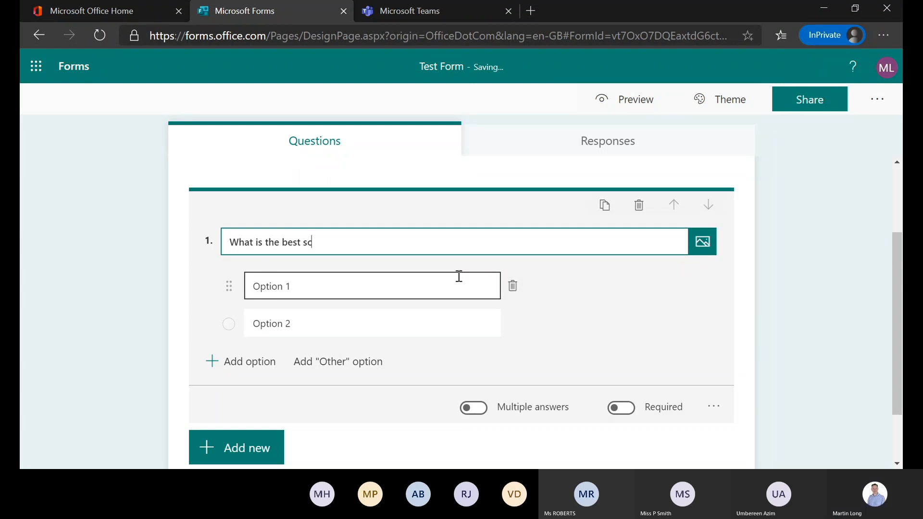
{"action": "type", "text": "ience "}
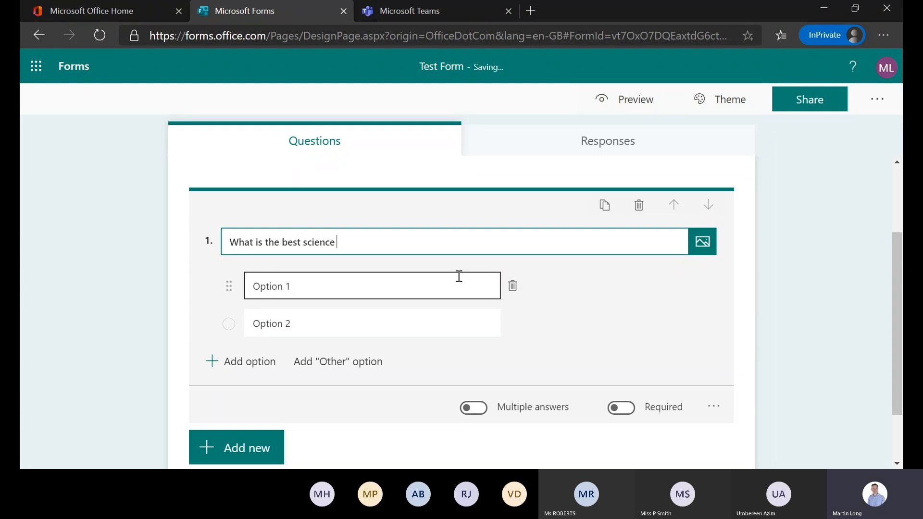
{"action": "type", "text": "topic"}
{"action": "left_click", "coordinate": [440, 294]}
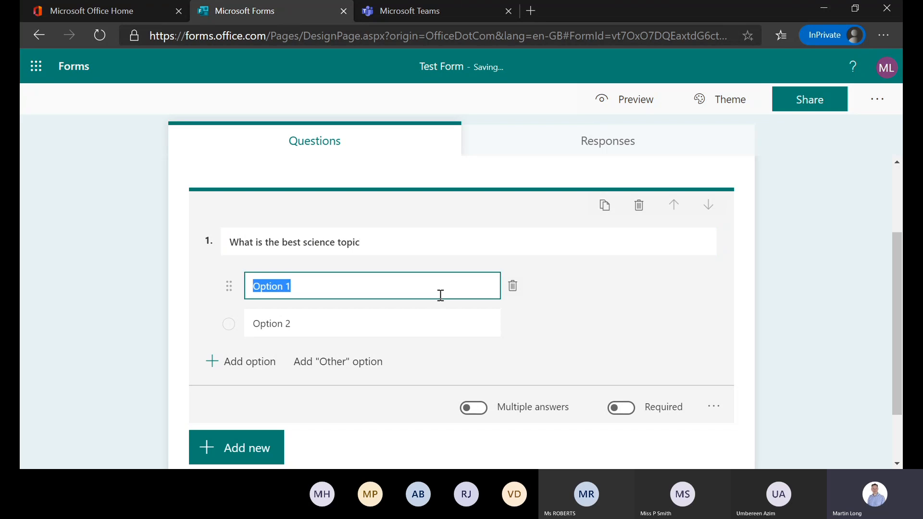
{"action": "left_click", "coordinate": [470, 245]}
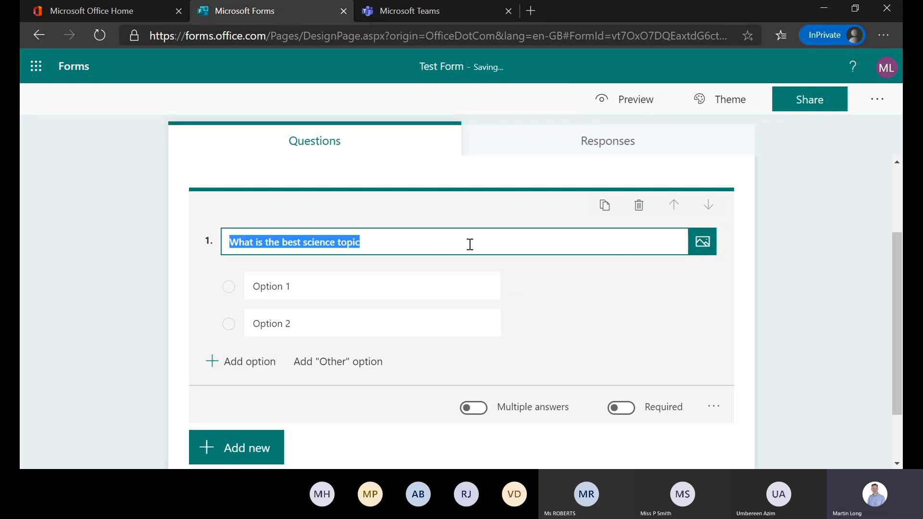
{"action": "left_click", "coordinate": [470, 244]}
{"action": "type", "text": "?"}
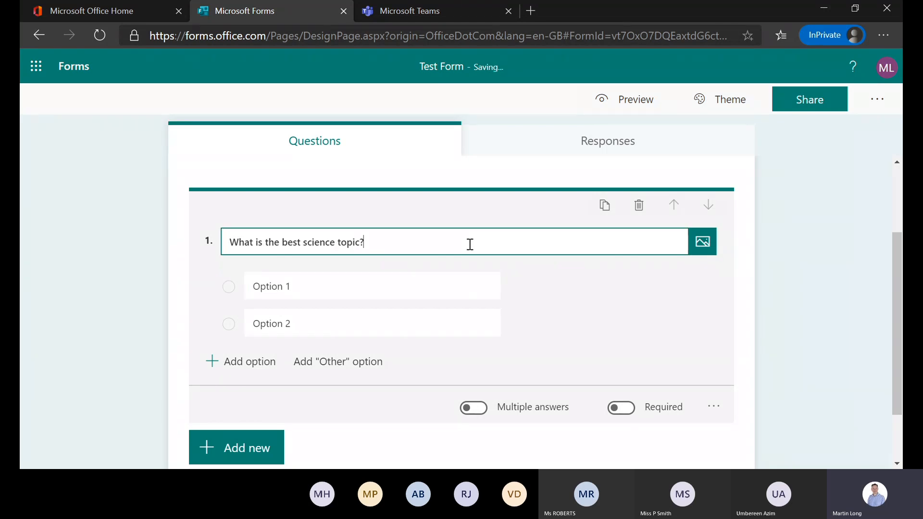
Set the two answer options of the science topic question to "Cells" and "Electricity"
{"action": "left_click", "coordinate": [310, 290]}
{"action": "type", "text": "C"}
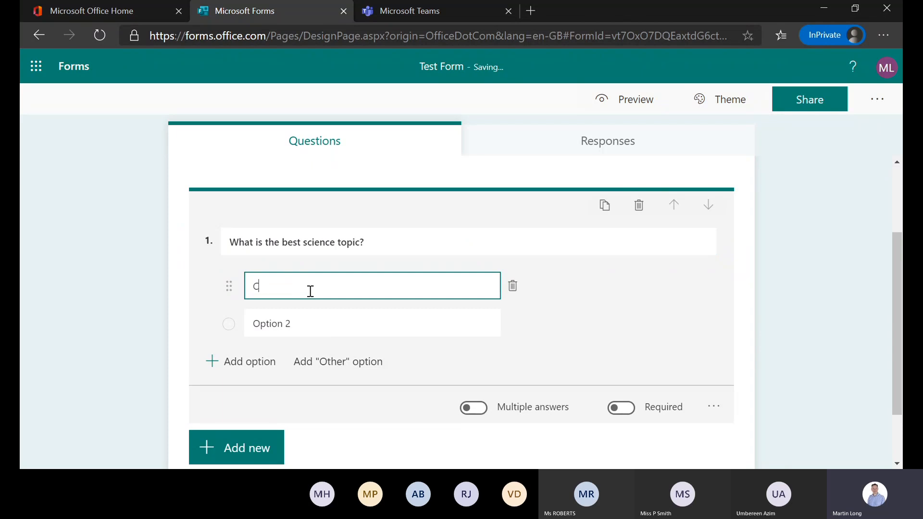
{"action": "type", "text": "ells"}
{"action": "left_click", "coordinate": [298, 325]}
{"action": "type", "text": "Electricity"}
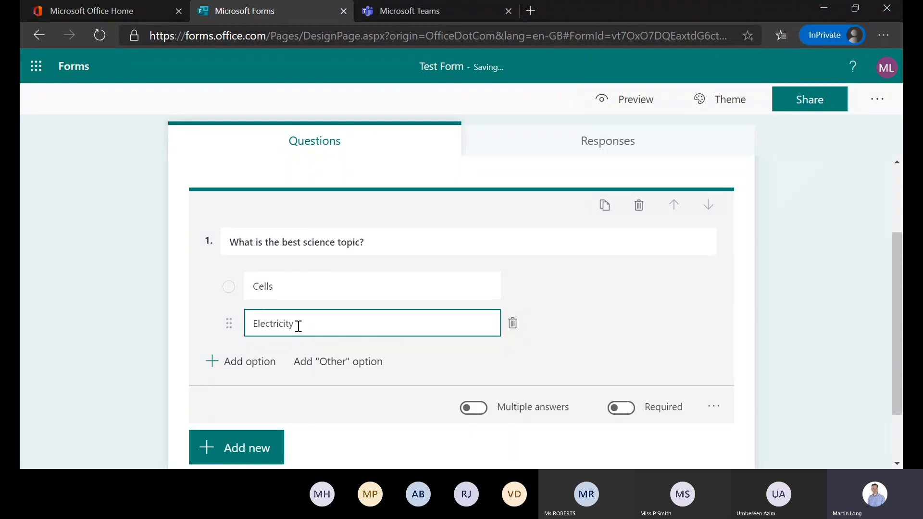
{"action": "left_click", "coordinate": [638, 317]}
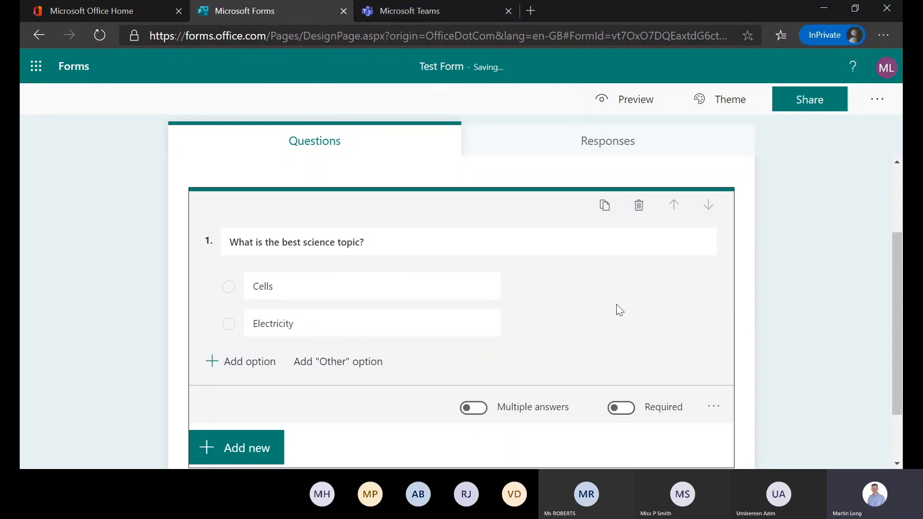
{"action": "scroll", "coordinate": [616, 304], "scroll_direction": "down", "scroll_amount": 2}
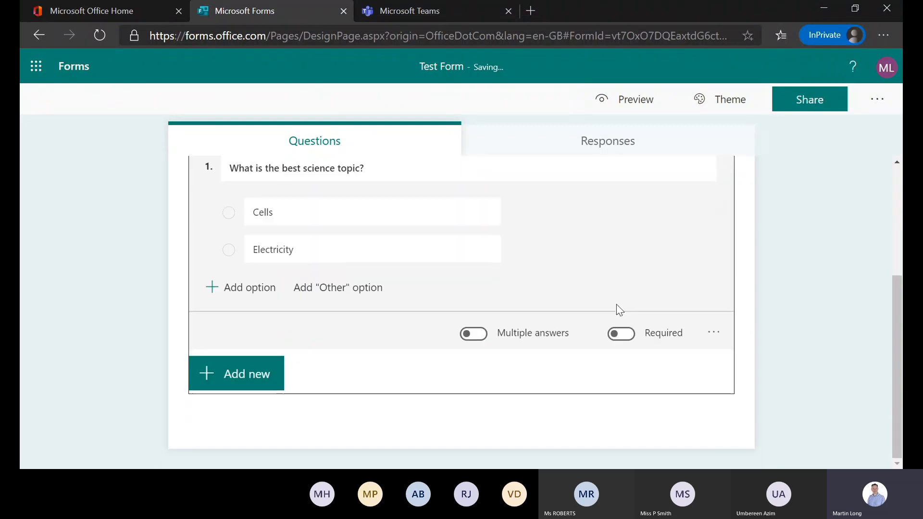
{"action": "left_click", "coordinate": [252, 383]}
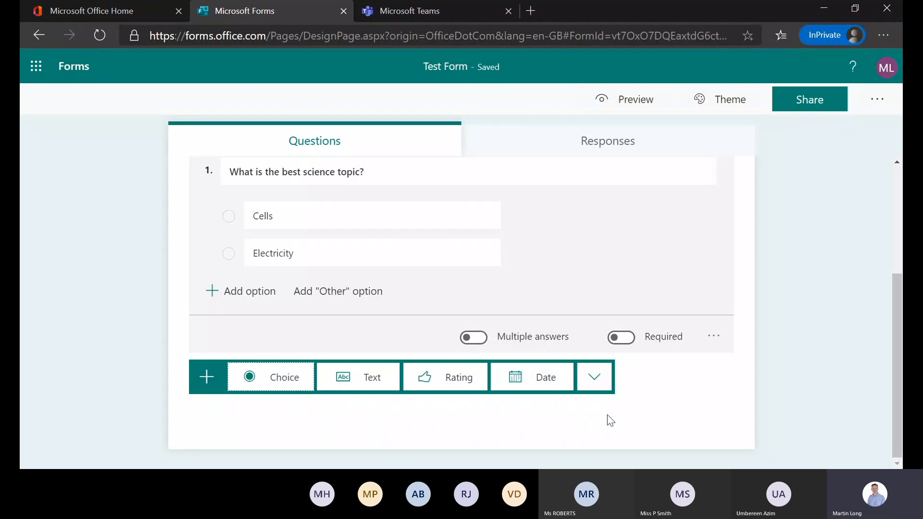
{"action": "left_click", "coordinate": [678, 401]}
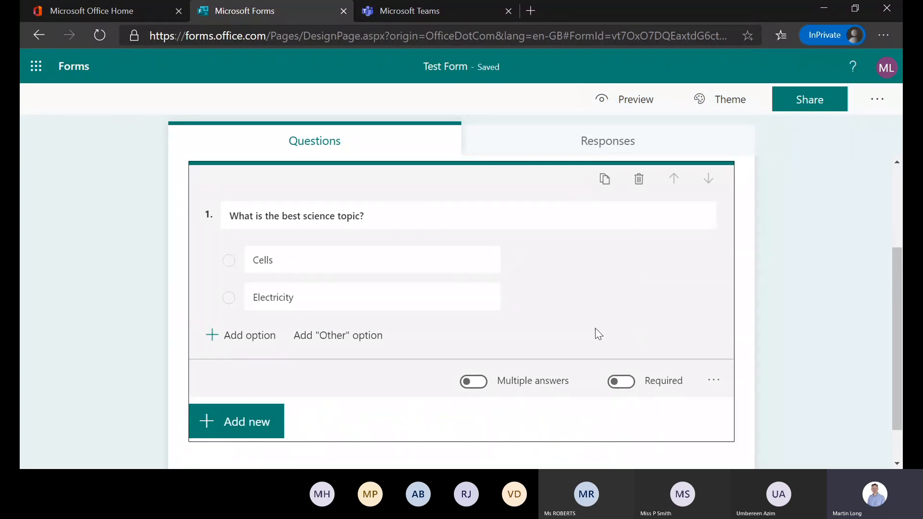
Try allowing multiple answers on the science topic question and switch it back to a single answer
{"action": "left_click", "coordinate": [472, 389]}
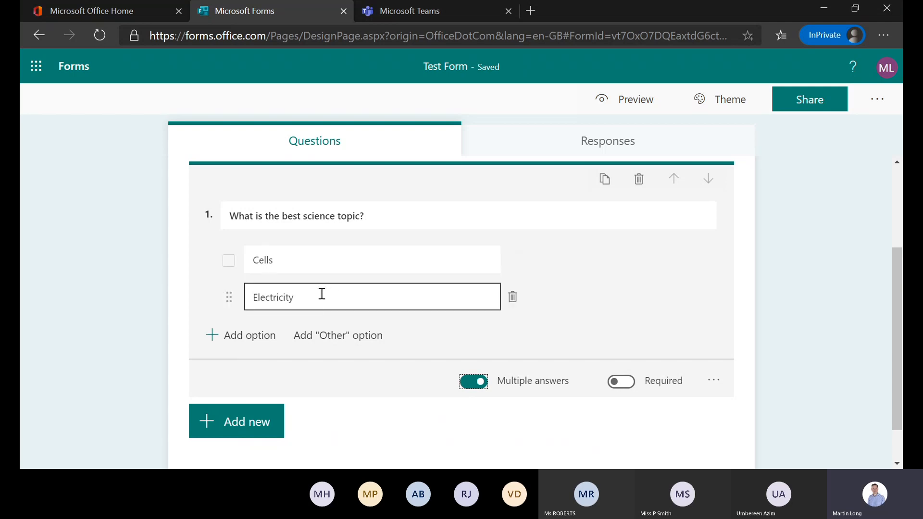
{"action": "left_click", "coordinate": [481, 388]}
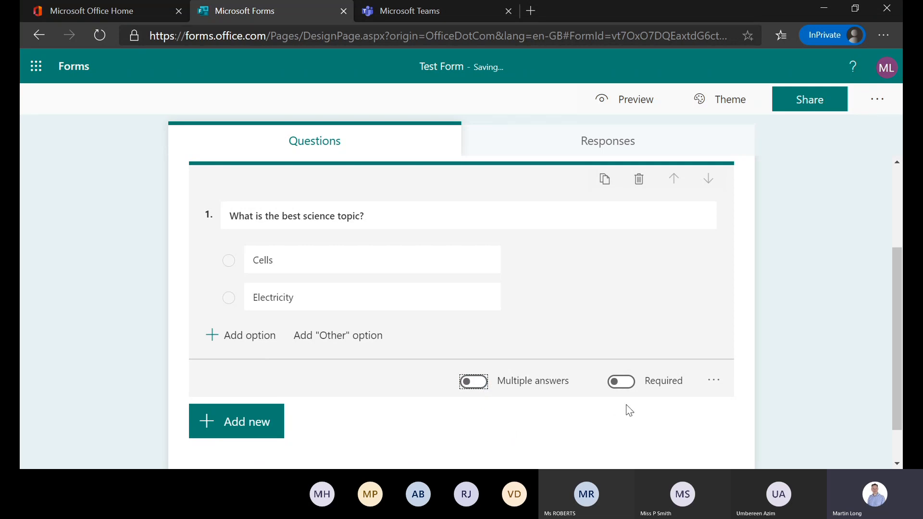
Make the science topic question required, enable Shuffle options for its answers, and reopen its additional settings
{"action": "left_click", "coordinate": [621, 384]}
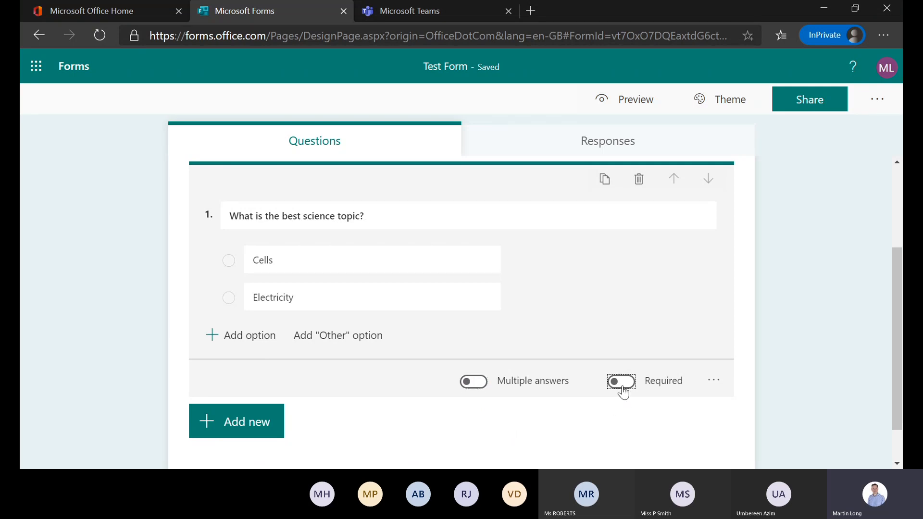
{"action": "left_click", "coordinate": [621, 386]}
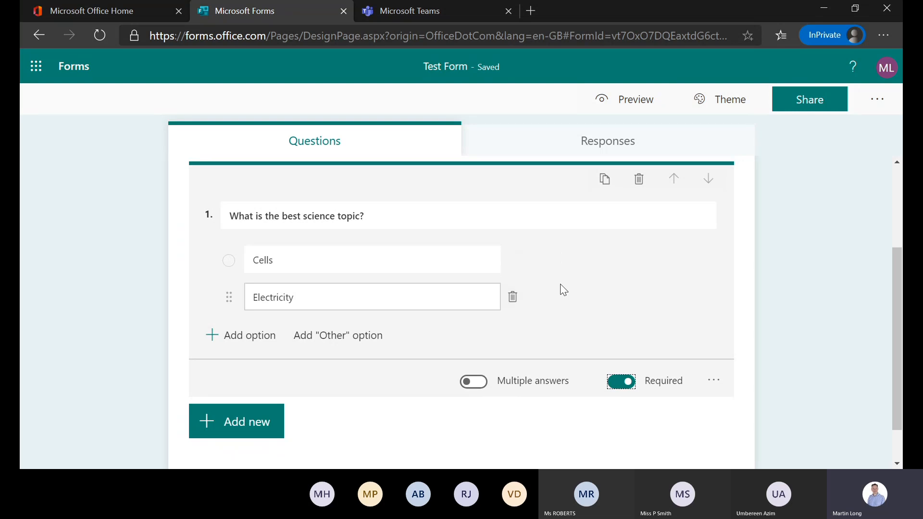
{"action": "left_click", "coordinate": [715, 383]}
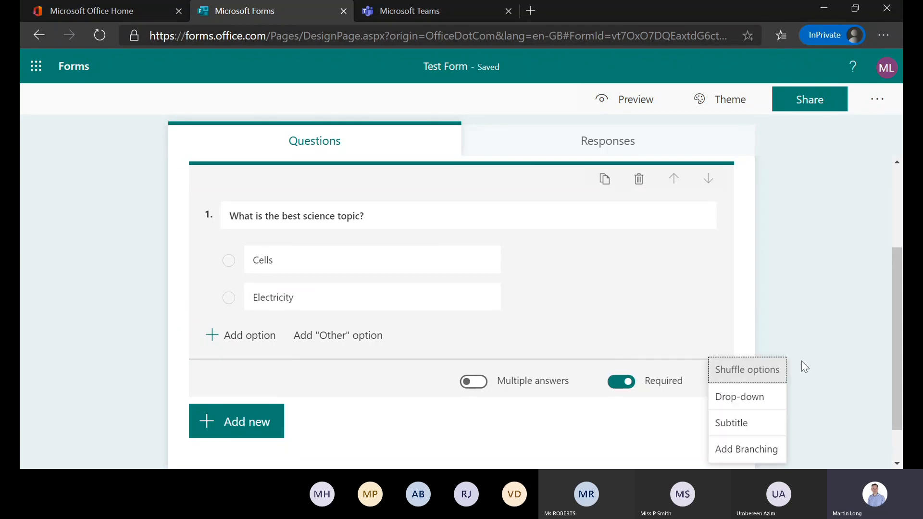
{"action": "scroll", "coordinate": [812, 363], "scroll_direction": "down", "scroll_amount": 1}
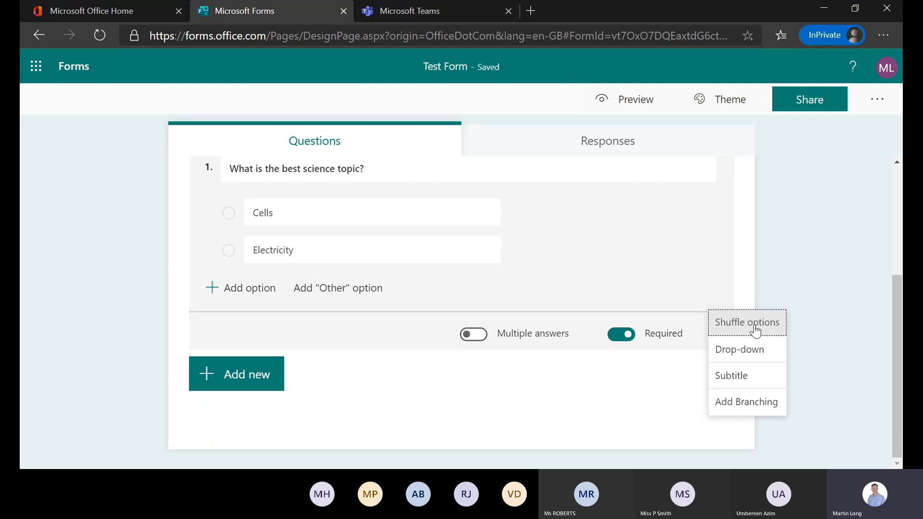
{"action": "left_click", "coordinate": [755, 330]}
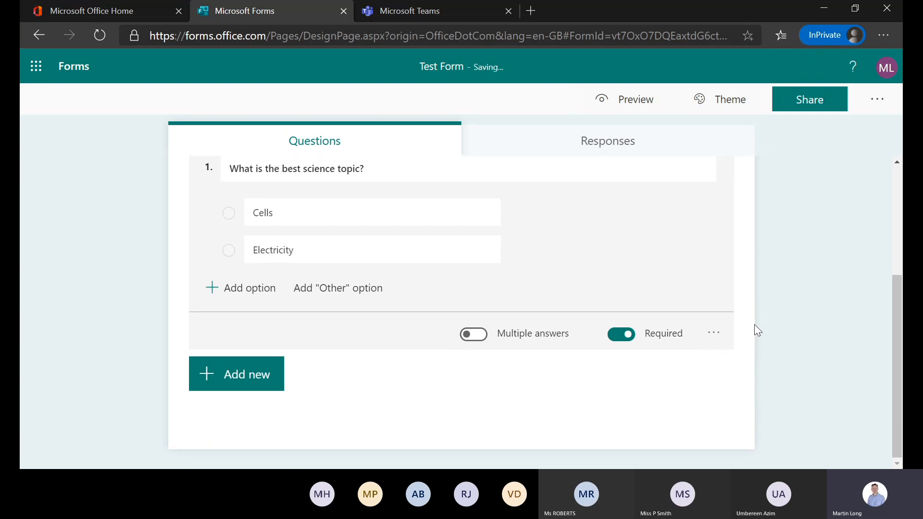
{"action": "left_click", "coordinate": [715, 338]}
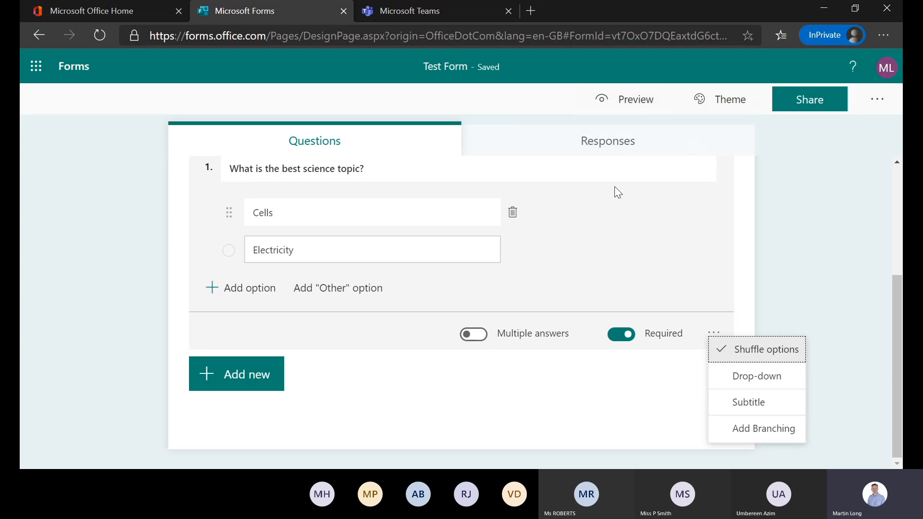
Preview the form as a respondent, try the Electricity and Cells answers, and return to editing
{"action": "left_click", "coordinate": [675, 254]}
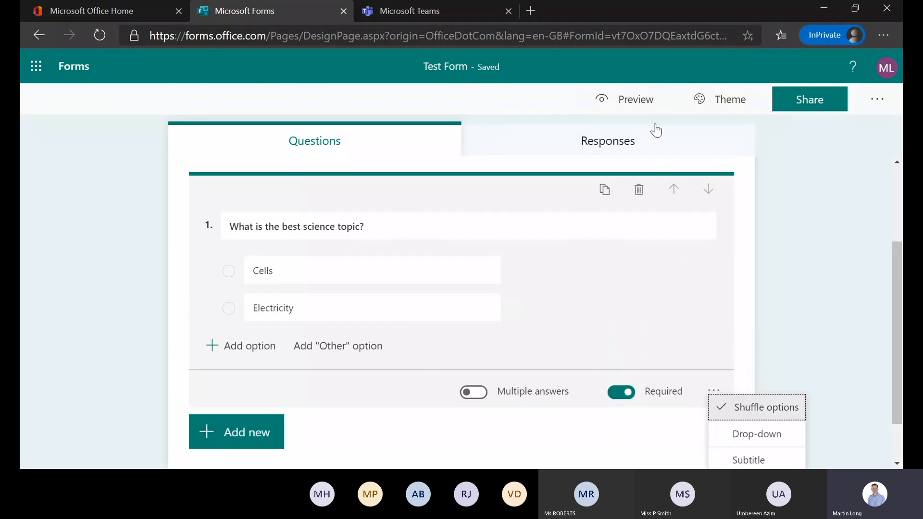
{"action": "left_click", "coordinate": [618, 108]}
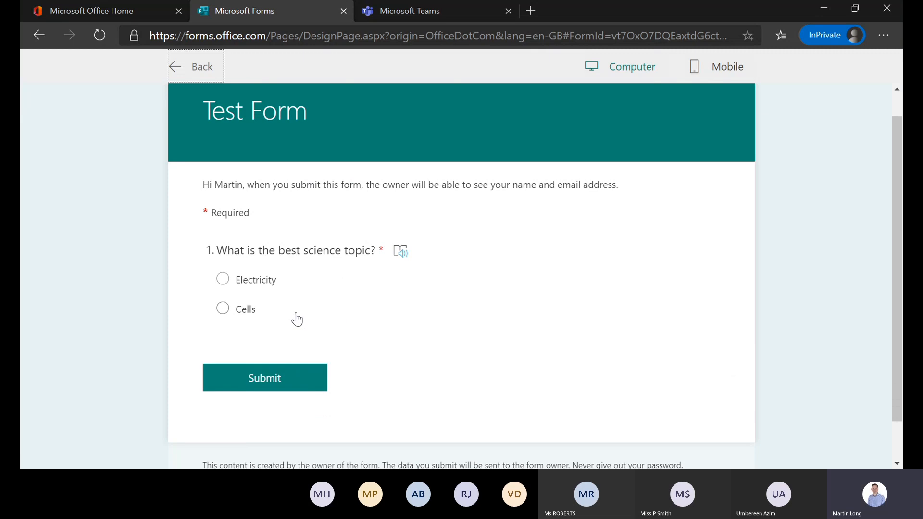
{"action": "left_click", "coordinate": [222, 279]}
{"action": "left_click", "coordinate": [221, 312]}
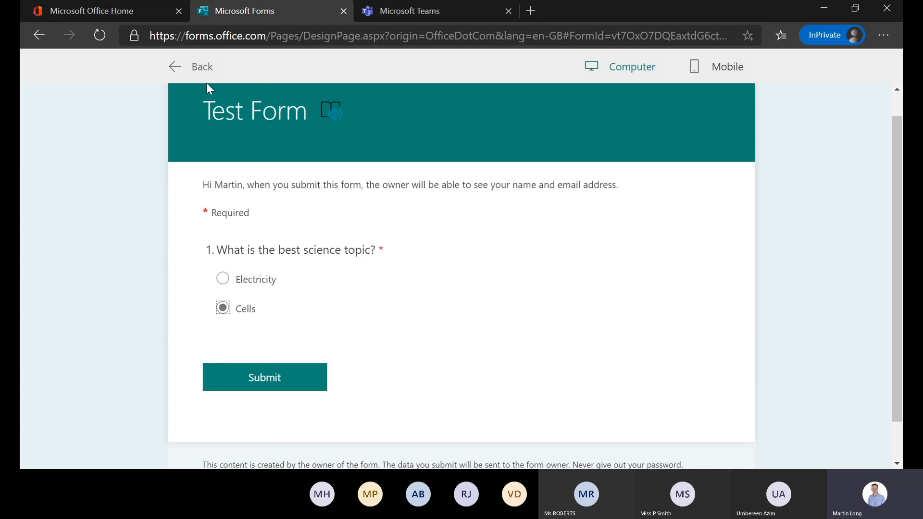
{"action": "left_click", "coordinate": [196, 72]}
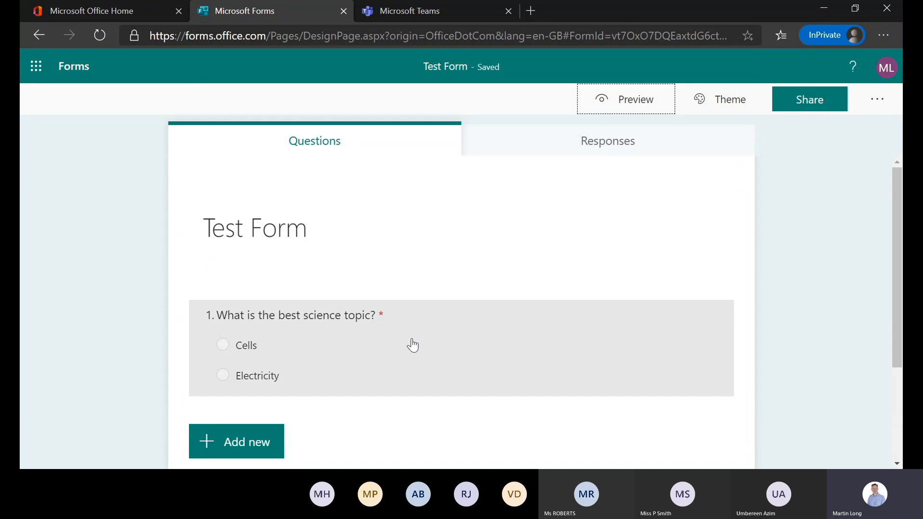
Add a third answer option, "Magenetism", to the science topic question
{"action": "scroll", "coordinate": [482, 385], "scroll_direction": "down", "scroll_amount": 2}
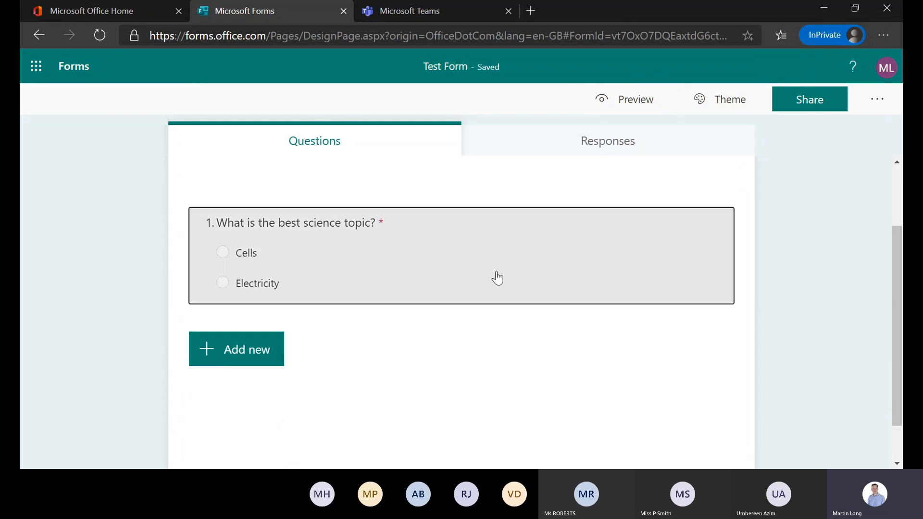
{"action": "left_click", "coordinate": [498, 276]}
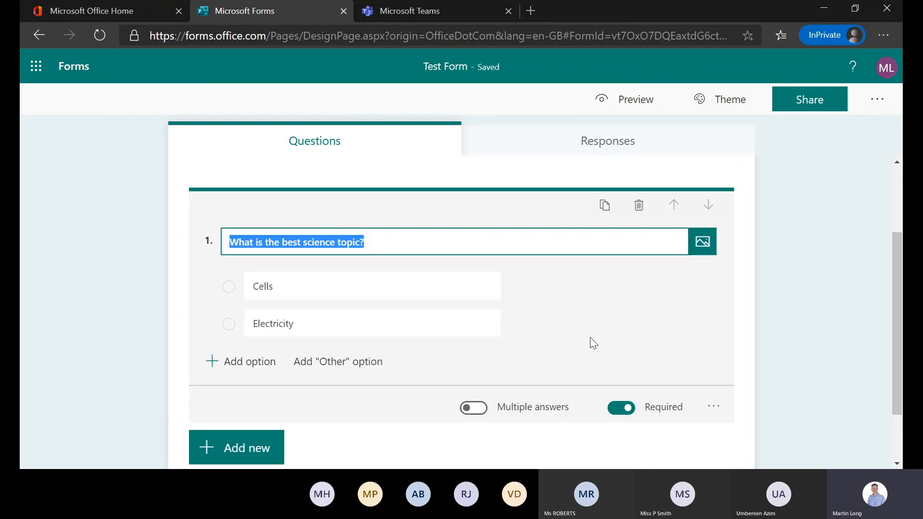
{"action": "left_click", "coordinate": [222, 365]}
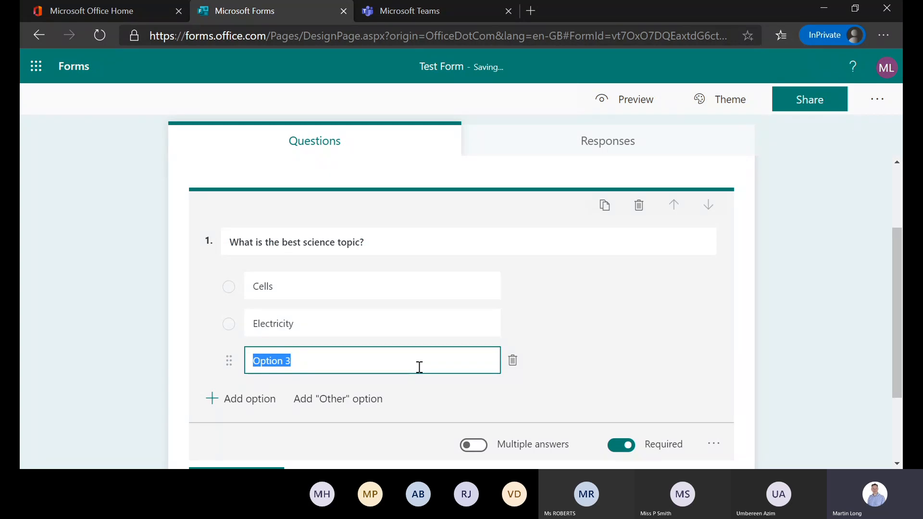
{"action": "type", "text": "Magent"}
{"action": "key", "text": "BackSpace"}
{"action": "key", "text": "BackSpace"}
{"action": "type", "text": "netism"}
{"action": "left_click", "coordinate": [635, 366]}
Allow multiple answers on the science topic question and enable its Subtitle setting
{"action": "scroll", "coordinate": [634, 375], "scroll_direction": "down", "scroll_amount": 2}
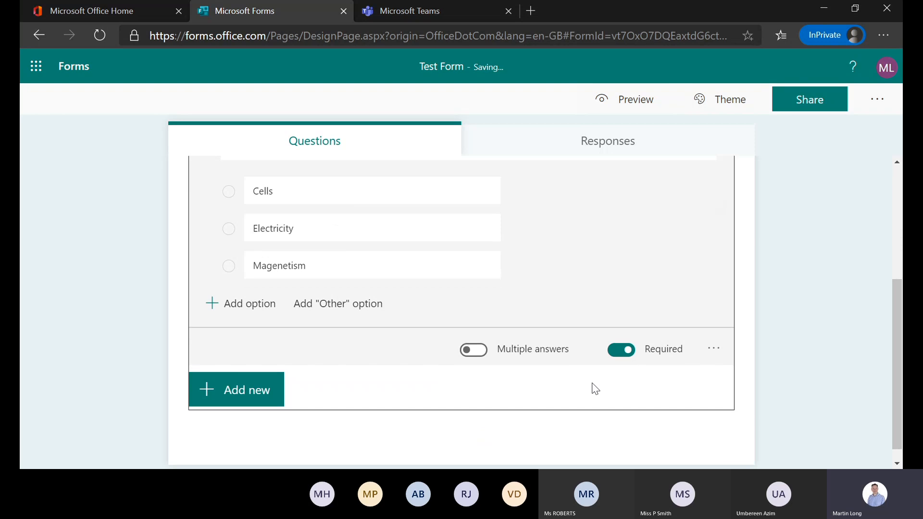
{"action": "left_click", "coordinate": [478, 351]}
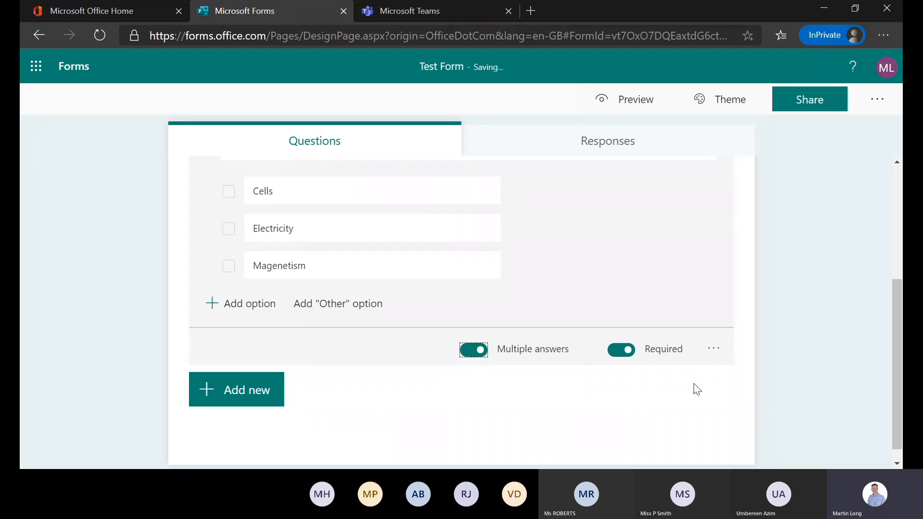
{"action": "left_click", "coordinate": [713, 350]}
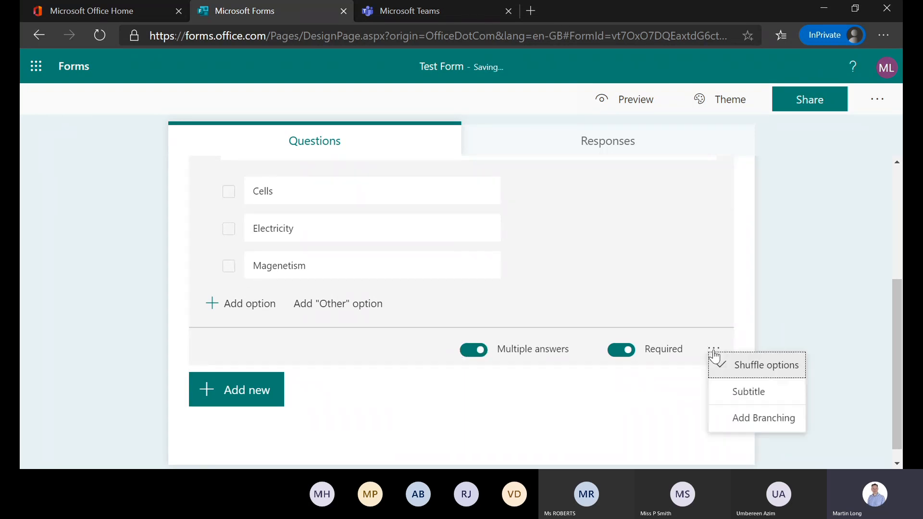
{"action": "left_click", "coordinate": [743, 393]}
{"action": "scroll", "coordinate": [744, 354], "scroll_direction": "down", "scroll_amount": 1}
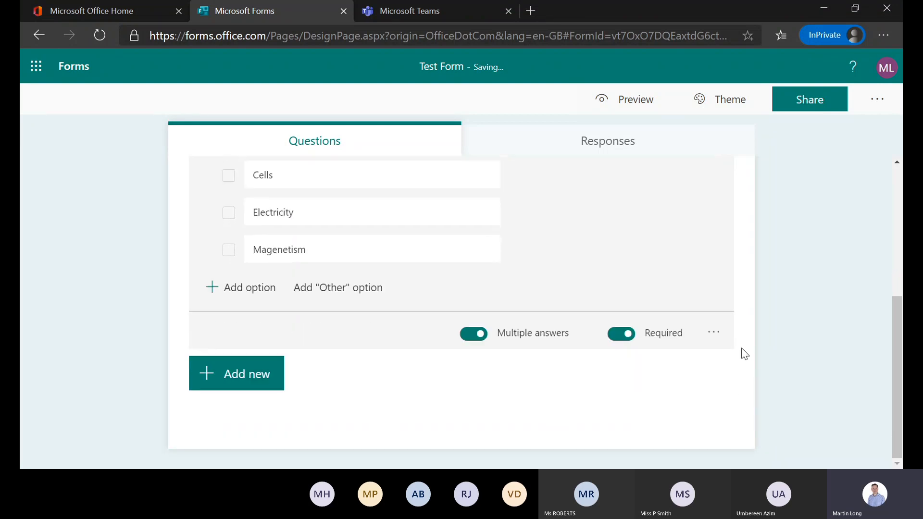
{"action": "left_click", "coordinate": [714, 334]}
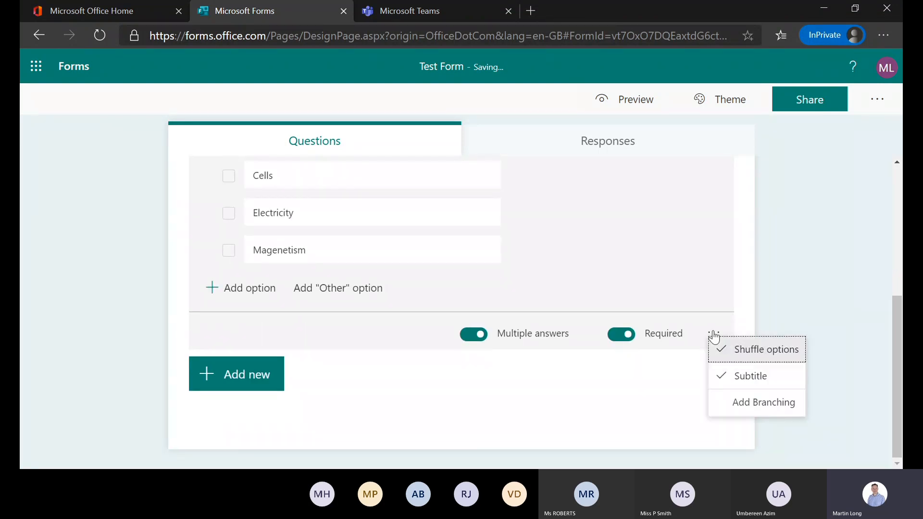
Enter "We would like to know for next year." as the subtitle of the science topic question
{"action": "scroll", "coordinate": [687, 274], "scroll_direction": "up", "scroll_amount": 2}
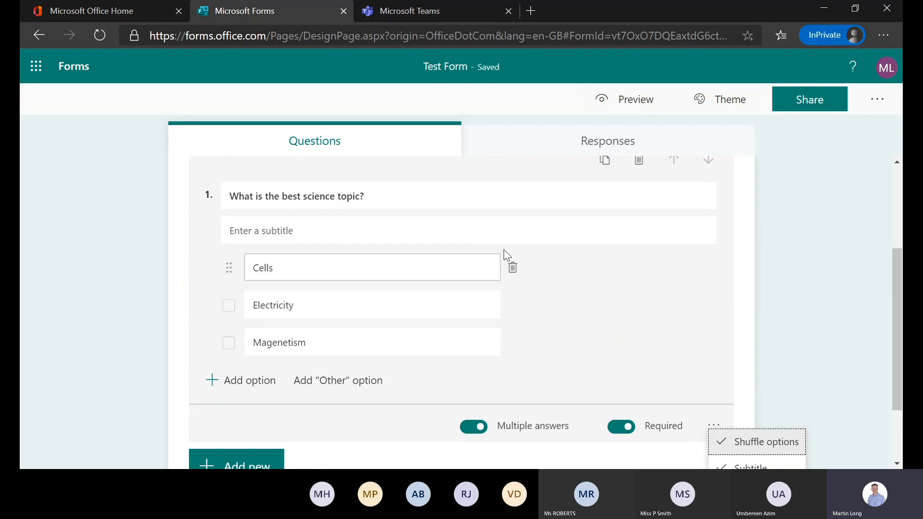
{"action": "left_click", "coordinate": [389, 228]}
{"action": "type", "text": "We wo"}
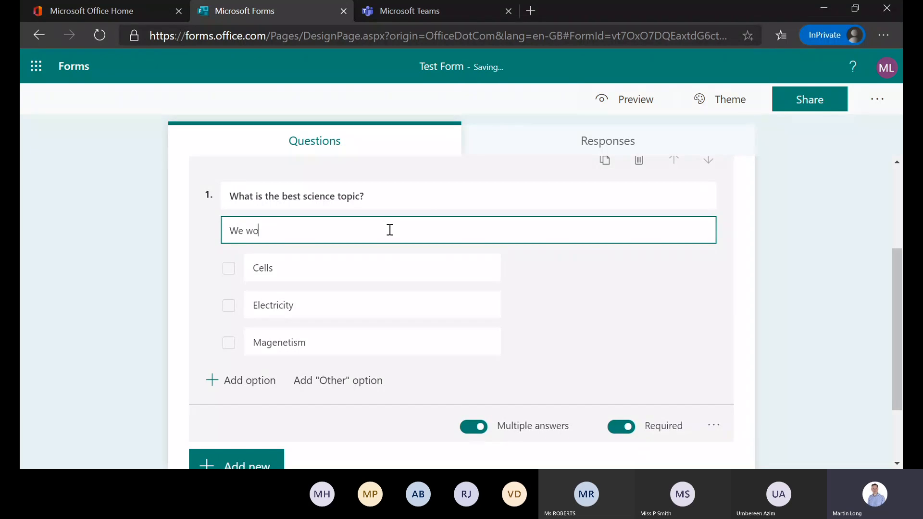
{"action": "type", "text": "uld like to know for next year"}
{"action": "scroll", "coordinate": [677, 287], "scroll_direction": "down", "scroll_amount": 1}
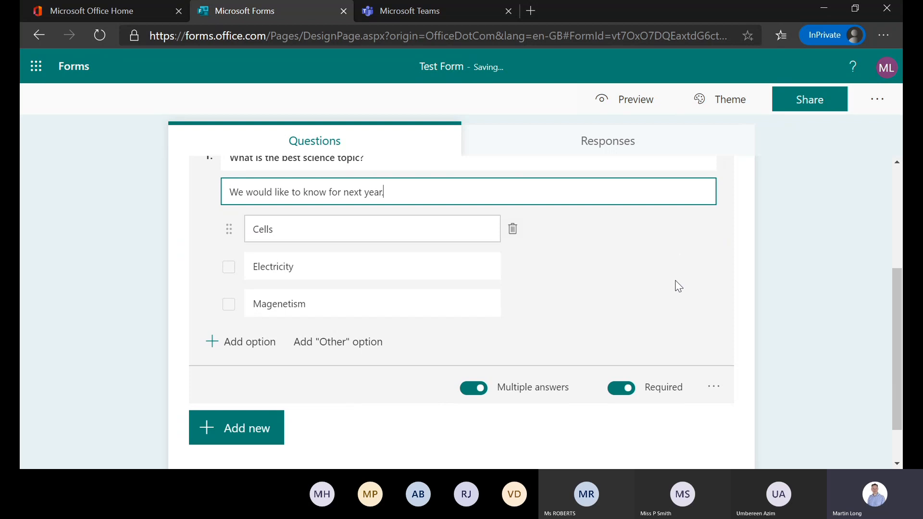
{"action": "scroll", "coordinate": [675, 281], "scroll_direction": "up", "scroll_amount": 1}
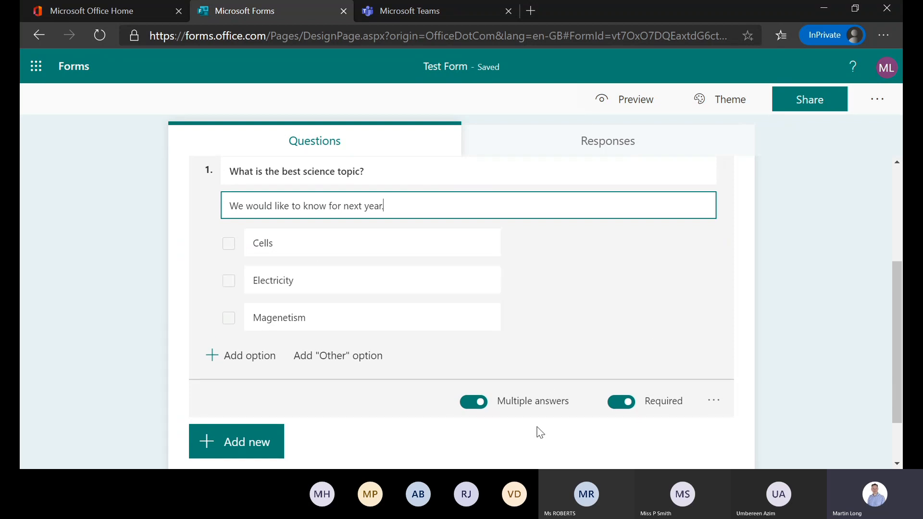
Turn off multiple answers on the science topic question and present its options as a drop-down
{"action": "left_click", "coordinate": [481, 406]}
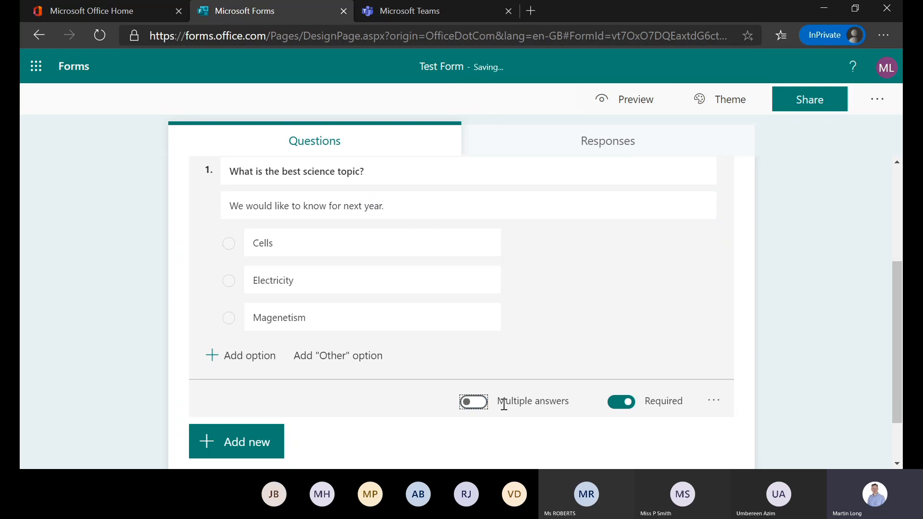
{"action": "left_click", "coordinate": [713, 404]}
{"action": "scroll", "coordinate": [841, 405], "scroll_direction": "down", "scroll_amount": 1}
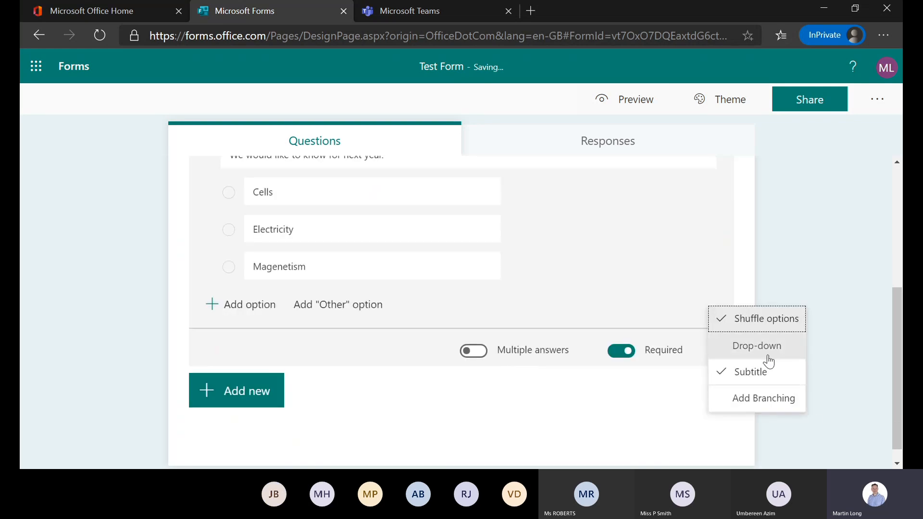
{"action": "left_click", "coordinate": [768, 358]}
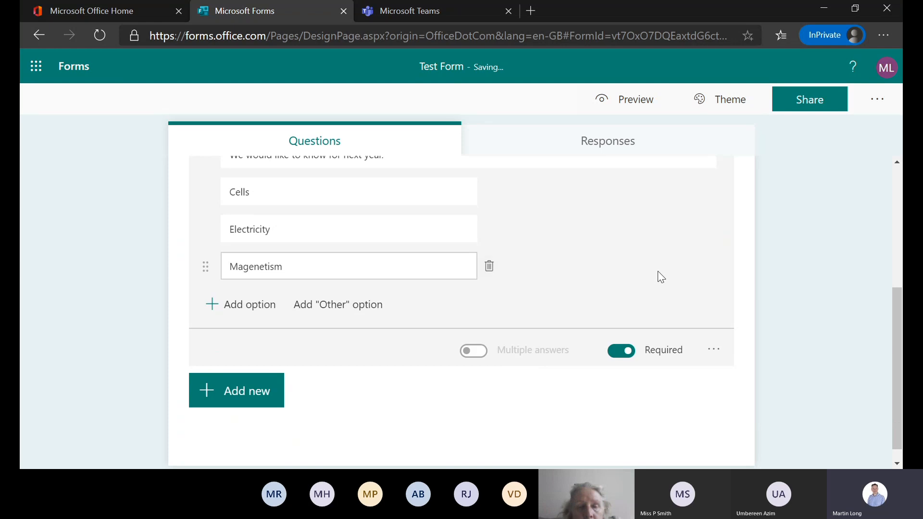
Preview the form and choose "Magenetism" as the answer to the science topic question
{"action": "scroll", "coordinate": [660, 276], "scroll_direction": "up", "scroll_amount": 2}
{"action": "left_click", "coordinate": [629, 107]}
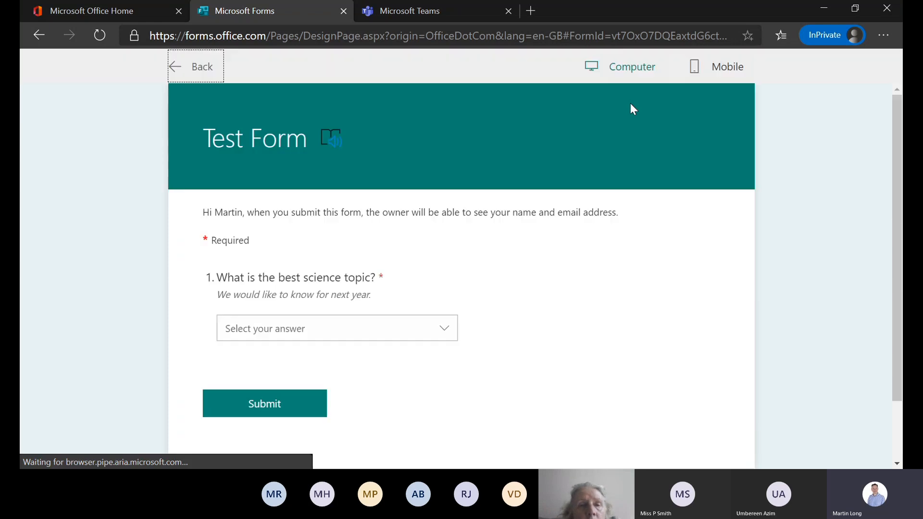
{"action": "left_click", "coordinate": [438, 327]}
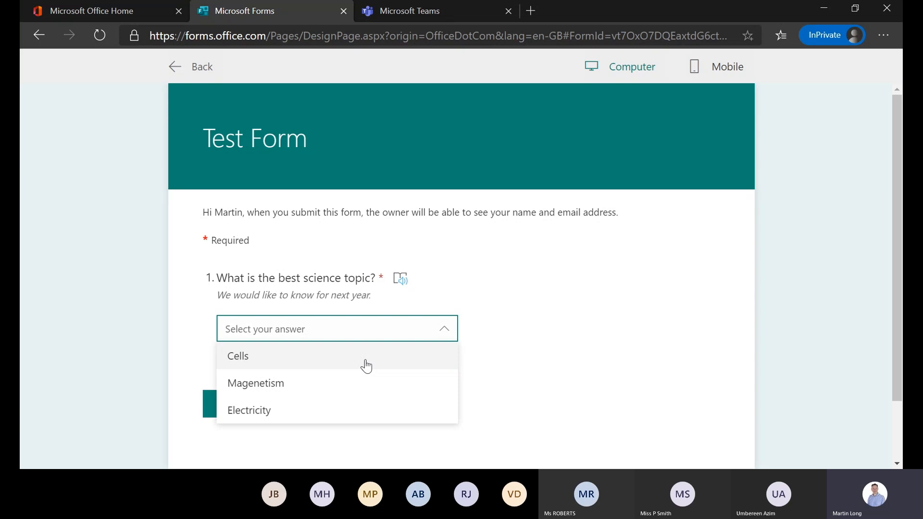
{"action": "left_click", "coordinate": [346, 390]}
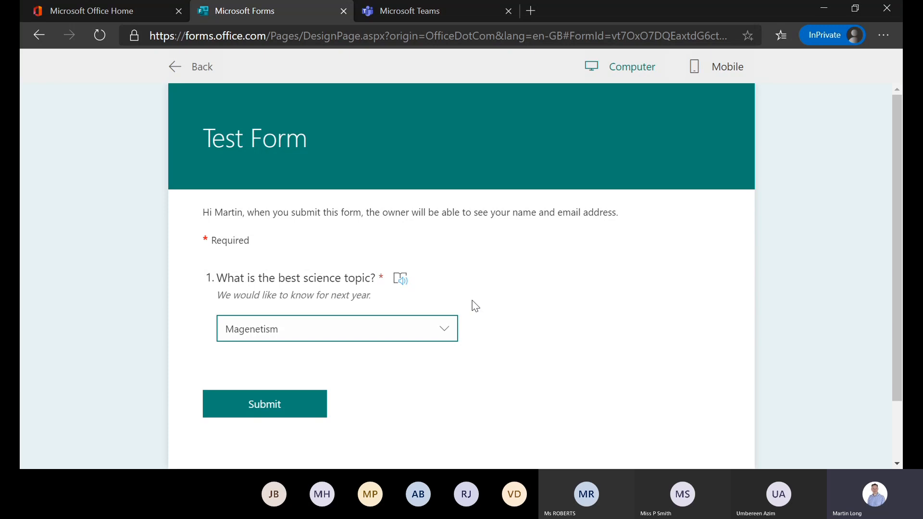
Open the science topic question in Immersive Reader, dismiss the tips, look through its text, and play it aloud before stopping playback
{"action": "left_click", "coordinate": [401, 284]}
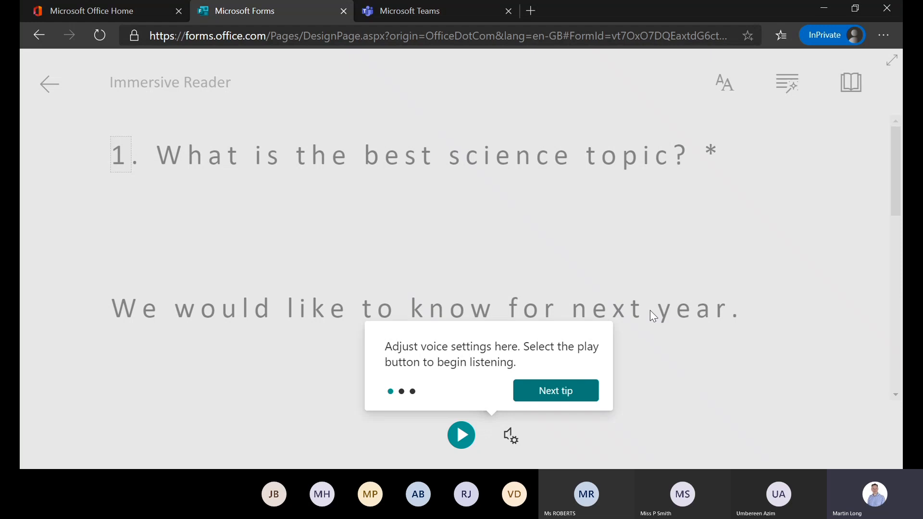
{"action": "left_click", "coordinate": [676, 369]}
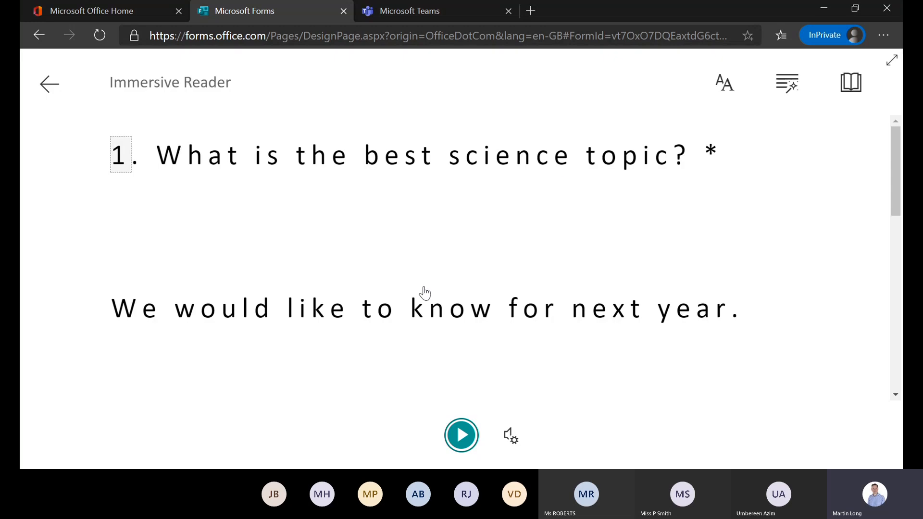
{"action": "scroll", "coordinate": [532, 302], "scroll_direction": "down", "scroll_amount": 3}
{"action": "scroll", "coordinate": [531, 301], "scroll_direction": "down", "scroll_amount": 4}
{"action": "scroll", "coordinate": [529, 310], "scroll_direction": "up", "scroll_amount": 7}
{"action": "left_click", "coordinate": [461, 445]}
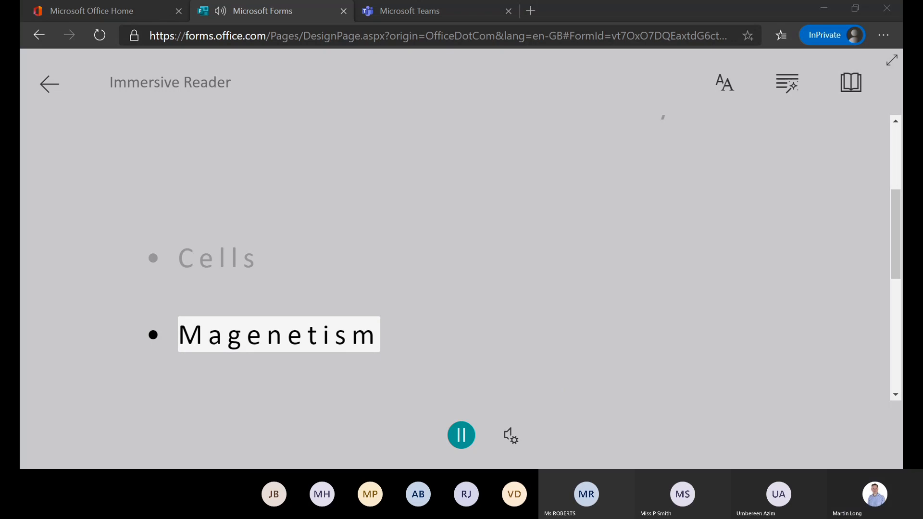
{"action": "left_click", "coordinate": [461, 436]}
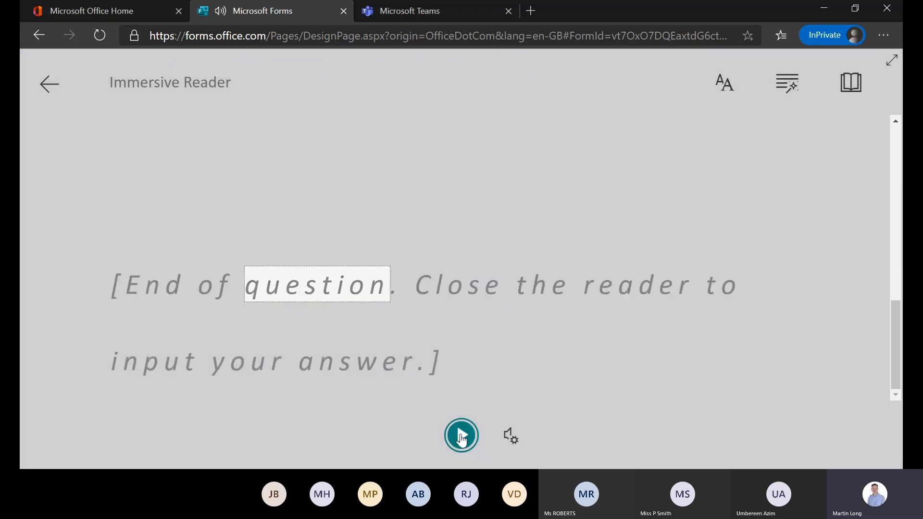
Increase the Immersive Reader text size to 56 in the text preferences and review the enlarged question
{"action": "scroll", "coordinate": [572, 283], "scroll_direction": "up", "scroll_amount": 7}
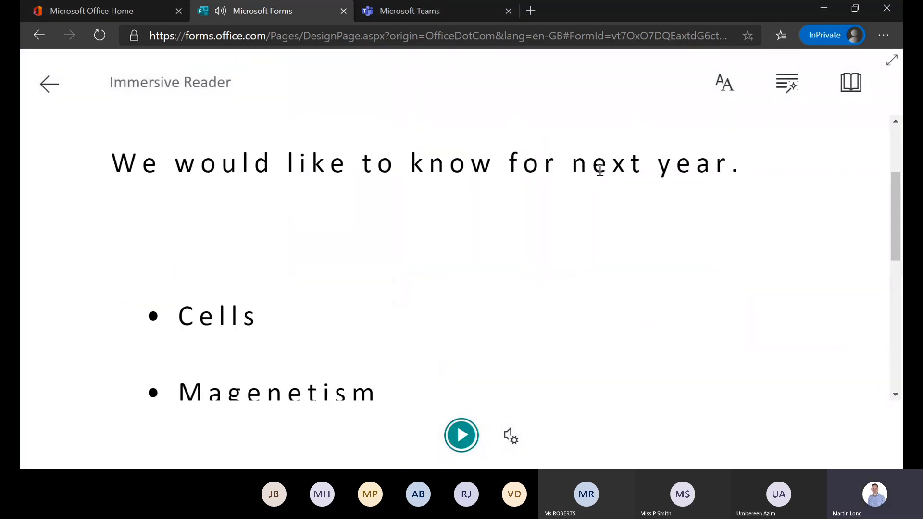
{"action": "scroll", "coordinate": [600, 170], "scroll_direction": "up", "scroll_amount": 2}
{"action": "scroll", "coordinate": [600, 170], "scroll_direction": "down", "scroll_amount": 3}
{"action": "scroll", "coordinate": [600, 170], "scroll_direction": "up", "scroll_amount": 3}
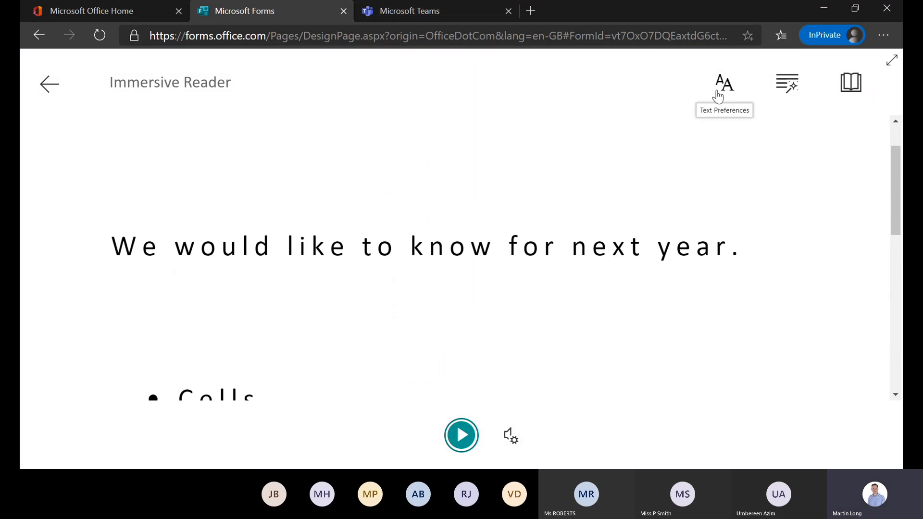
{"action": "left_click", "coordinate": [717, 97]}
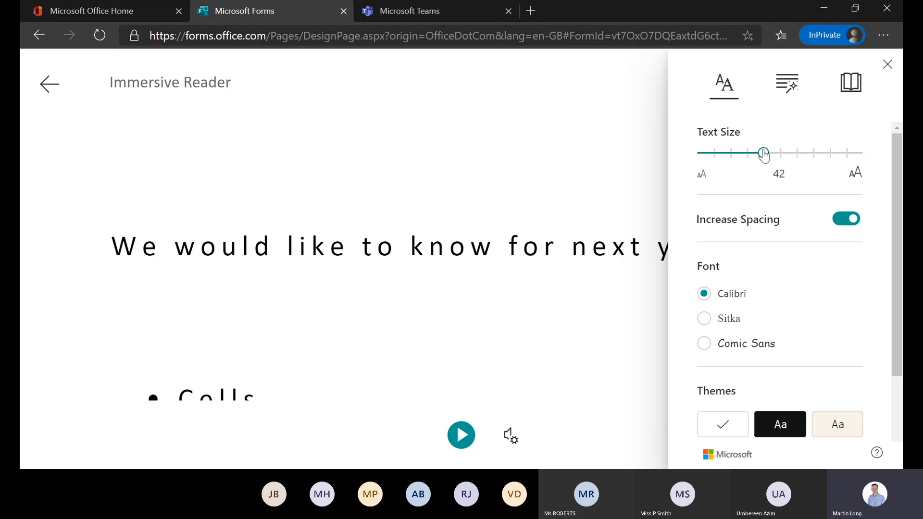
{"action": "left_click_drag", "start_coordinate": [764, 154], "coordinate": [795, 161]}
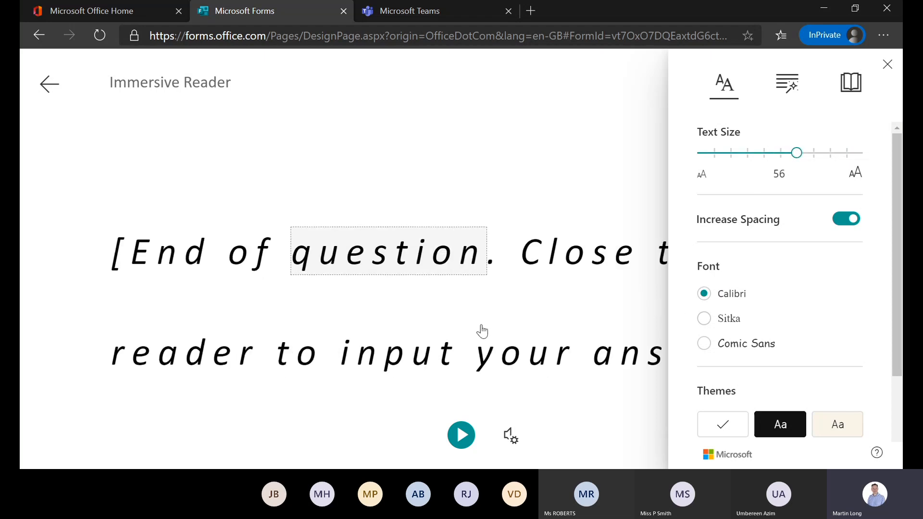
{"action": "scroll", "coordinate": [481, 331], "scroll_direction": "up", "scroll_amount": 5}
{"action": "scroll", "coordinate": [482, 331], "scroll_direction": "down", "scroll_amount": 1}
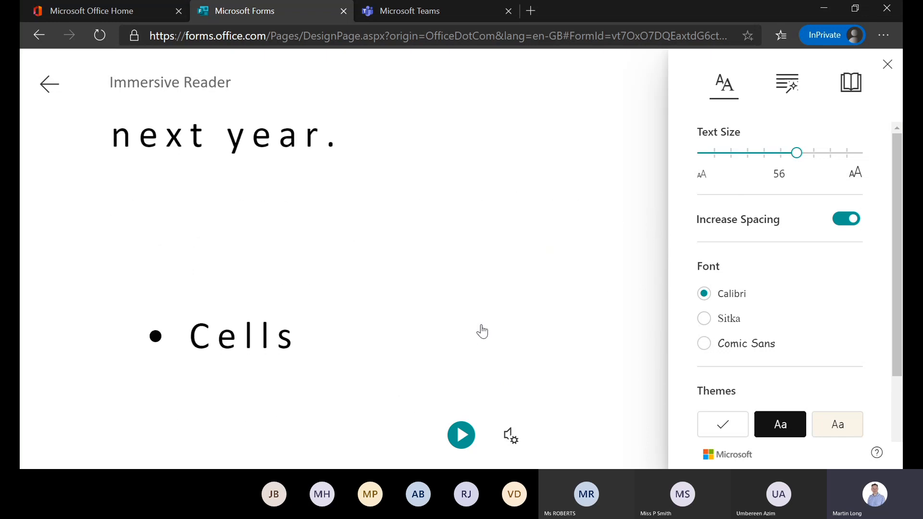
{"action": "scroll", "coordinate": [482, 331], "scroll_direction": "up", "scroll_amount": 2}
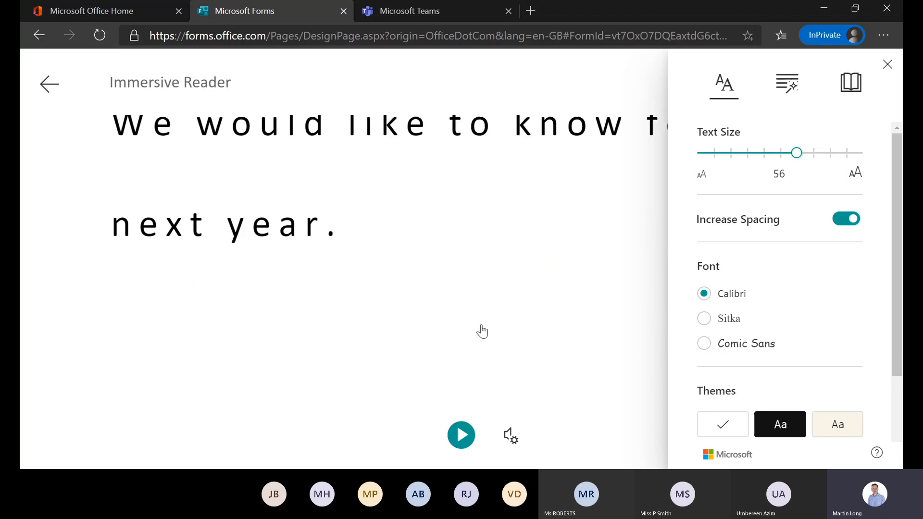
Change the Immersive Reader font to Comic Sans and expand the theme choices to show more colours
{"action": "left_click", "coordinate": [704, 343]}
{"action": "scroll", "coordinate": [566, 292], "scroll_direction": "up", "scroll_amount": 10}
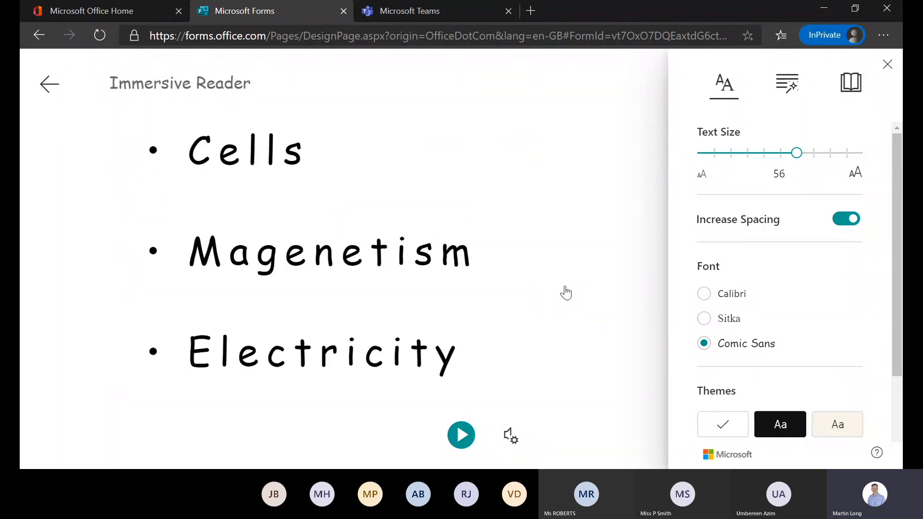
{"action": "scroll", "coordinate": [842, 324], "scroll_direction": "down", "scroll_amount": 3}
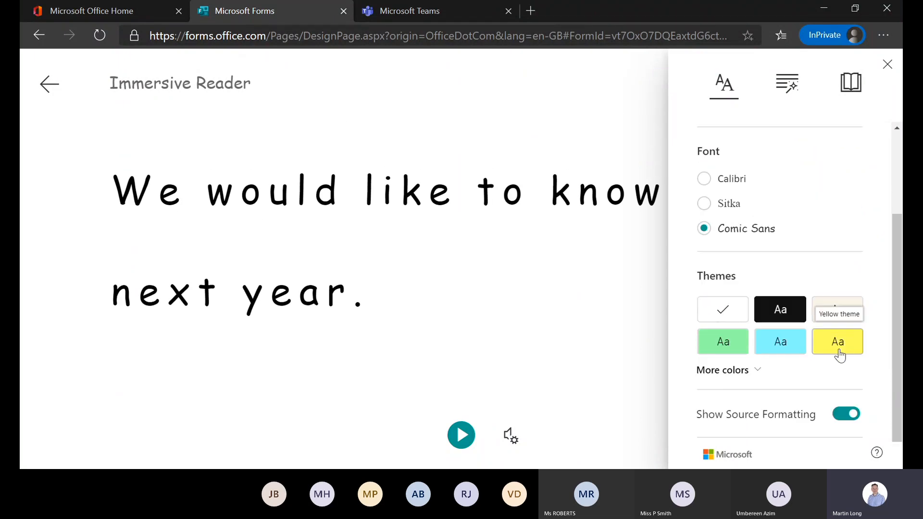
{"action": "left_click", "coordinate": [758, 378]}
{"action": "scroll", "coordinate": [756, 376], "scroll_direction": "down", "scroll_amount": 3}
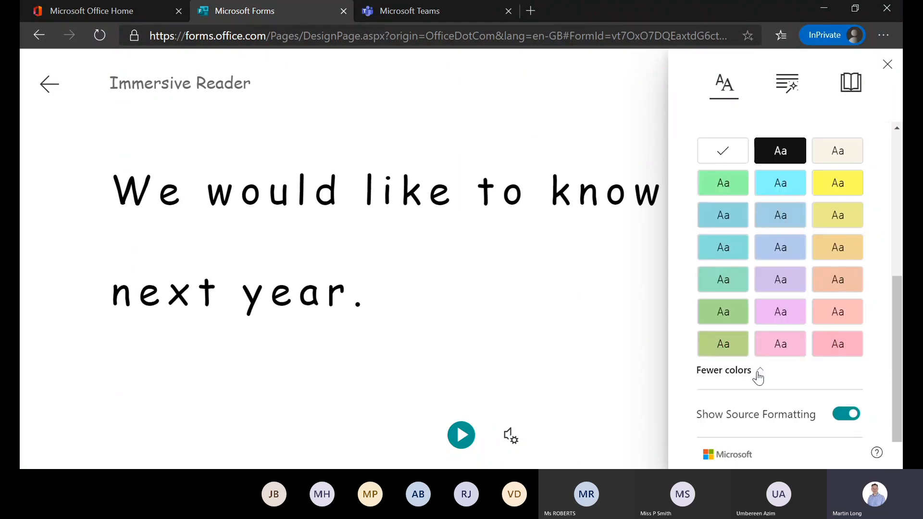
Apply the pale yellow theme to Immersive Reader, and switch Show Source Formatting off and back on
{"action": "left_click", "coordinate": [848, 227]}
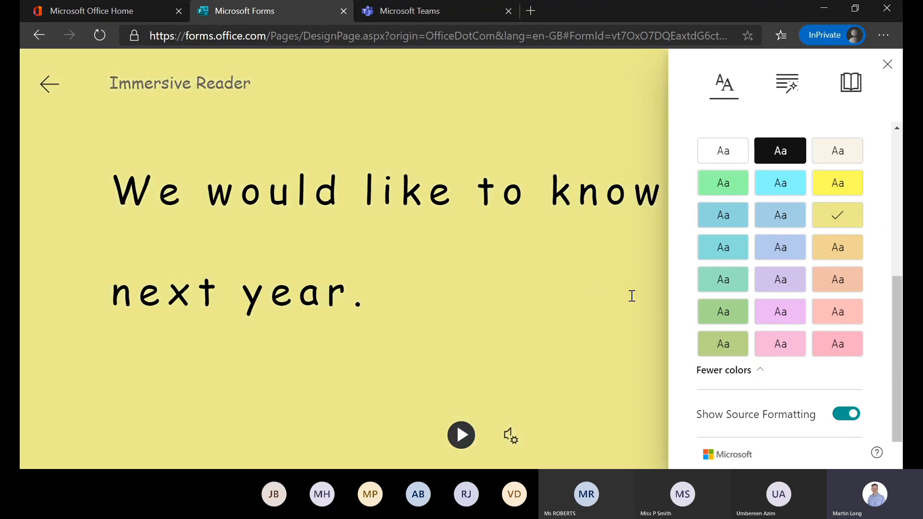
{"action": "left_click", "coordinate": [847, 415]}
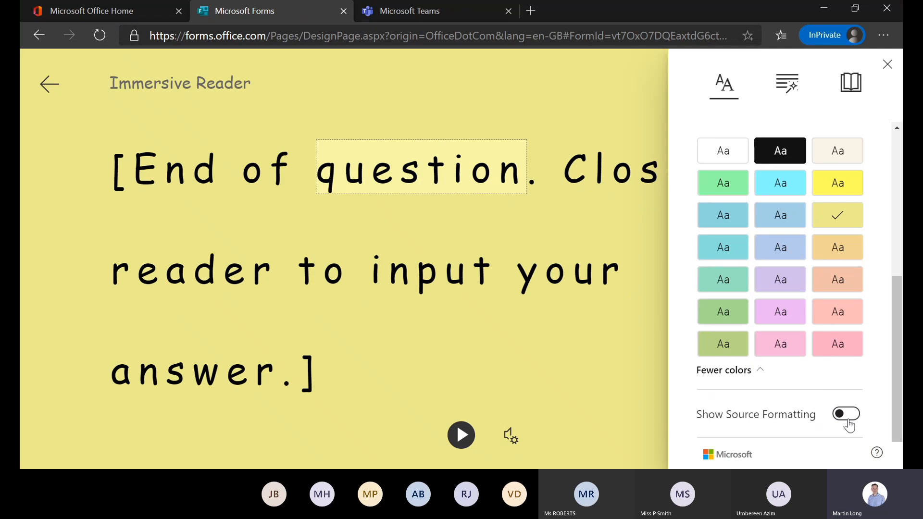
{"action": "left_click", "coordinate": [847, 420]}
{"action": "scroll", "coordinate": [570, 313], "scroll_direction": "up", "scroll_amount": 5}
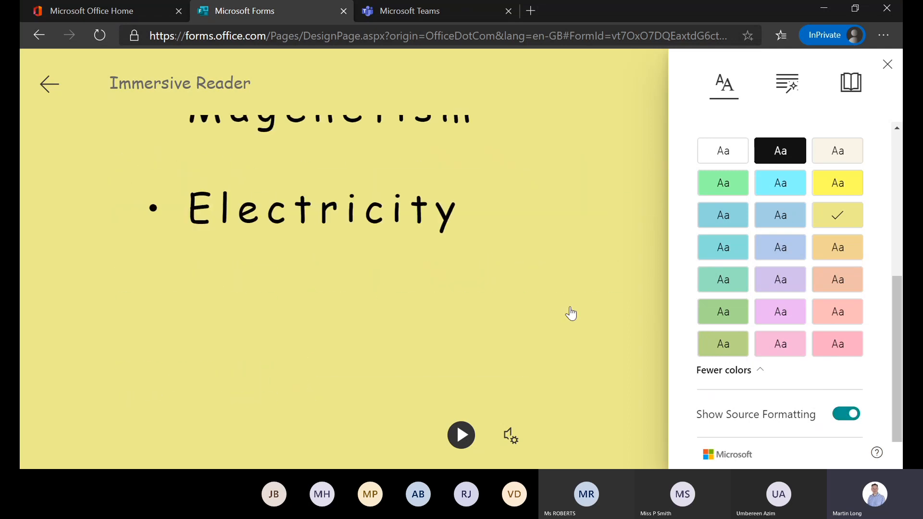
{"action": "scroll", "coordinate": [571, 313], "scroll_direction": "up", "scroll_amount": 5}
{"action": "scroll", "coordinate": [818, 330], "scroll_direction": "up", "scroll_amount": 2}
Turn on noun and verb highlighting for the question text in Immersive Reader's grammar options
{"action": "left_click", "coordinate": [787, 83]}
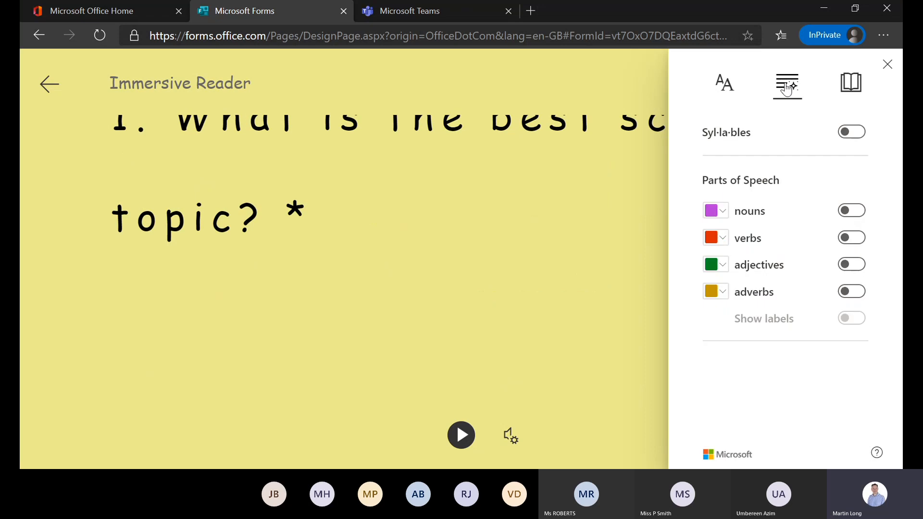
{"action": "left_click", "coordinate": [851, 211]}
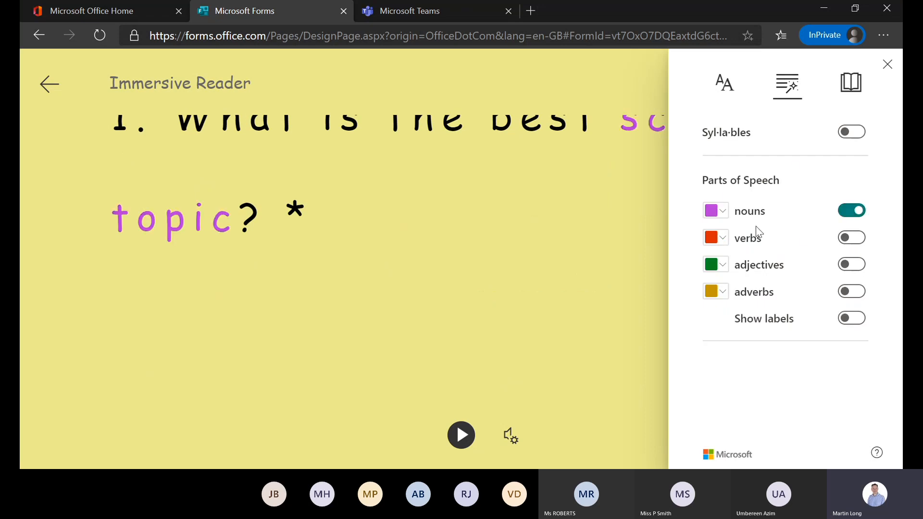
{"action": "scroll", "coordinate": [545, 276], "scroll_direction": "up", "scroll_amount": 1}
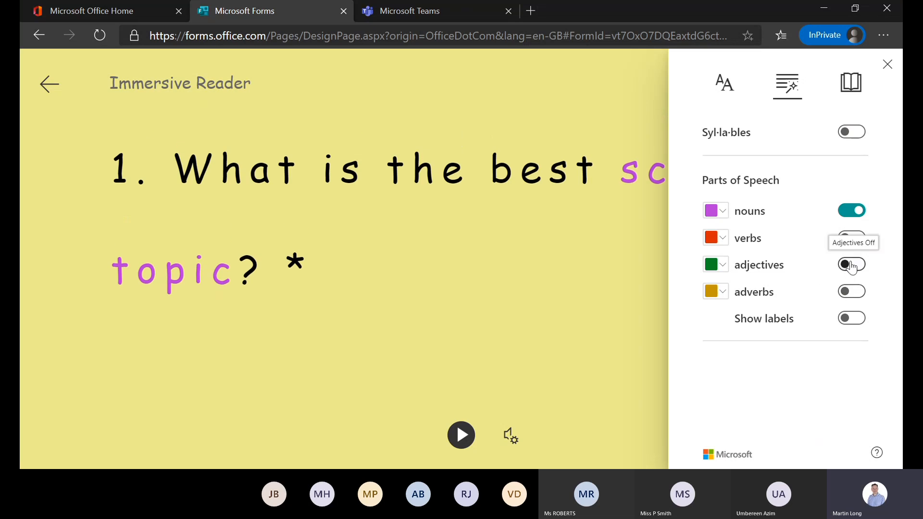
{"action": "left_click", "coordinate": [848, 242]}
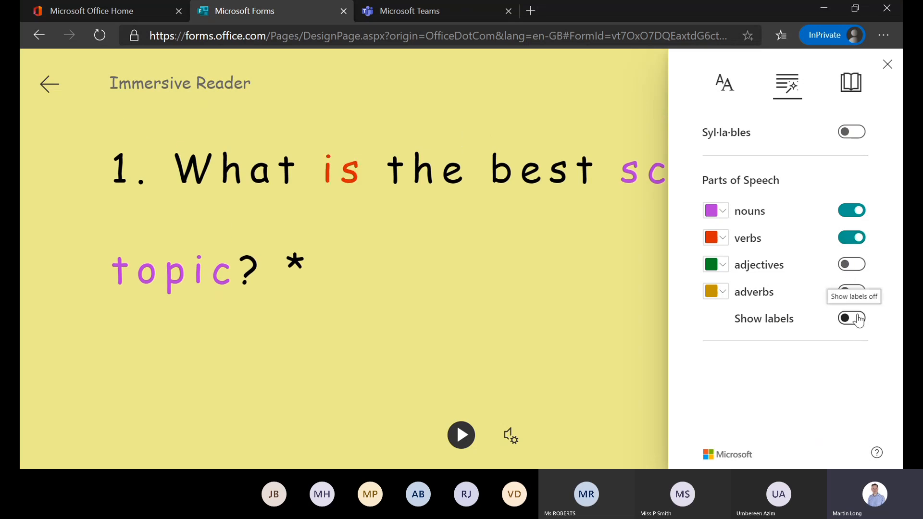
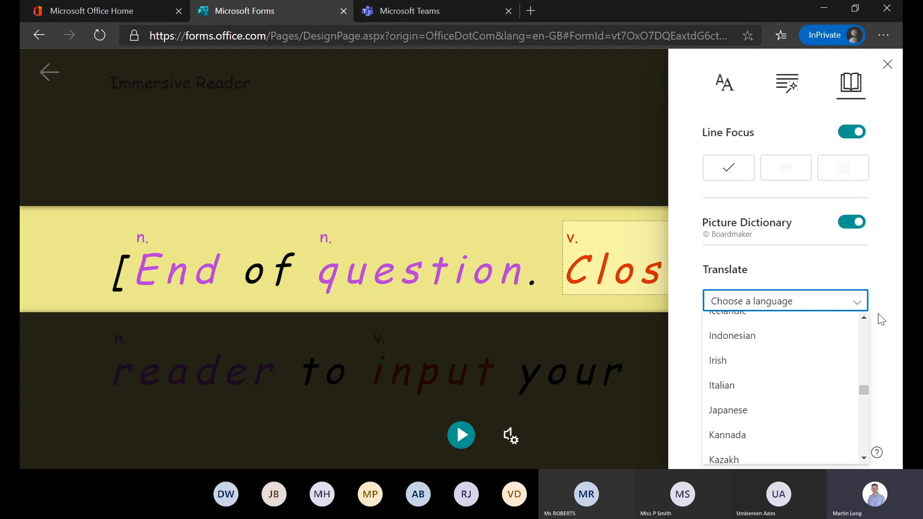
Exit Immersive Reader and examine the Test Form preview in the mobile layout before returning to the computer layout
{"action": "left_click", "coordinate": [887, 64]}
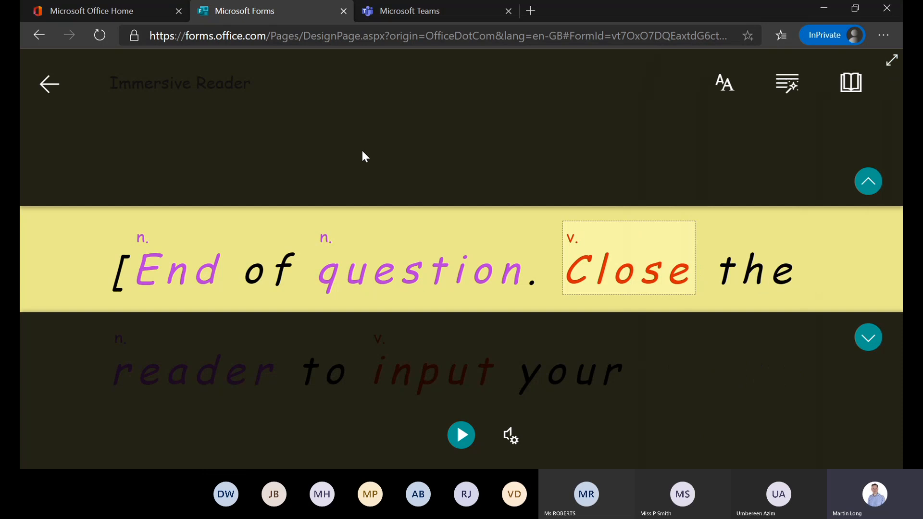
{"action": "left_click", "coordinate": [49, 97]}
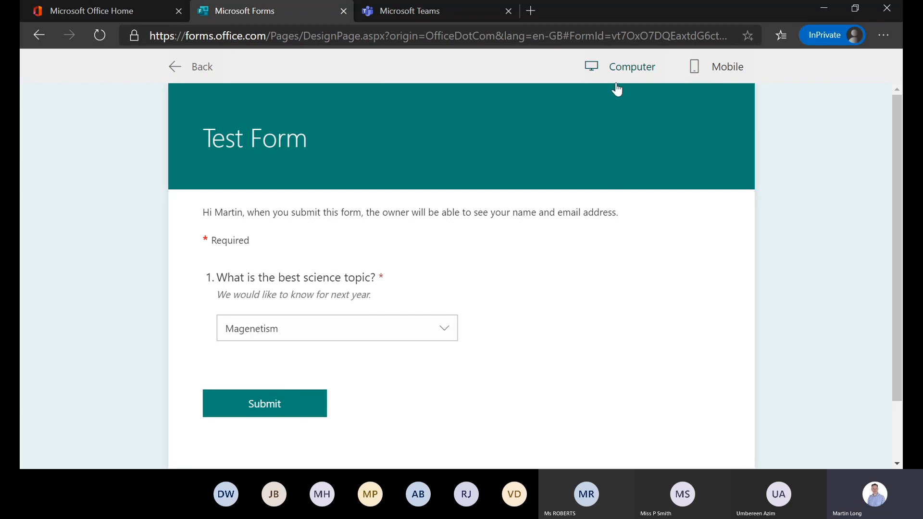
{"action": "left_click", "coordinate": [728, 69]}
{"action": "scroll", "coordinate": [480, 276], "scroll_direction": "down", "scroll_amount": 1}
{"action": "scroll", "coordinate": [480, 276], "scroll_direction": "up", "scroll_amount": 1}
{"action": "scroll", "coordinate": [482, 277], "scroll_direction": "down", "scroll_amount": 1}
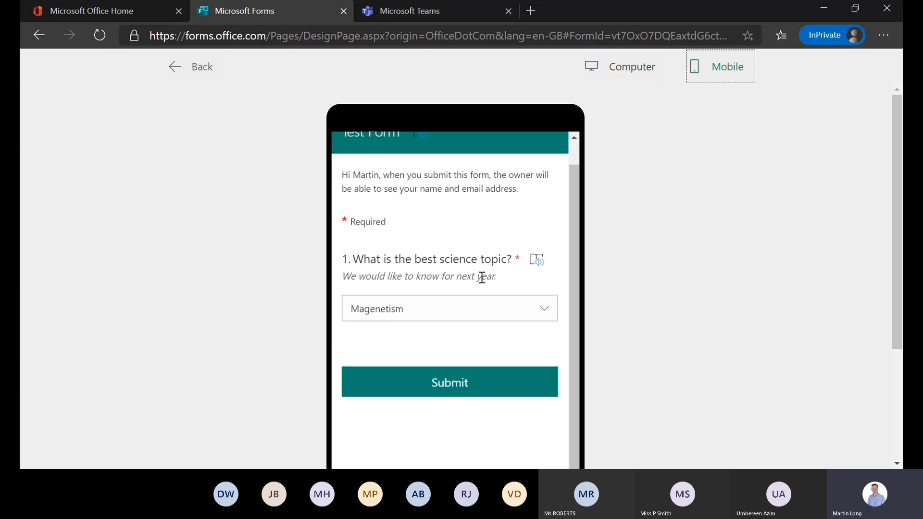
{"action": "scroll", "coordinate": [482, 278], "scroll_direction": "up", "scroll_amount": 1}
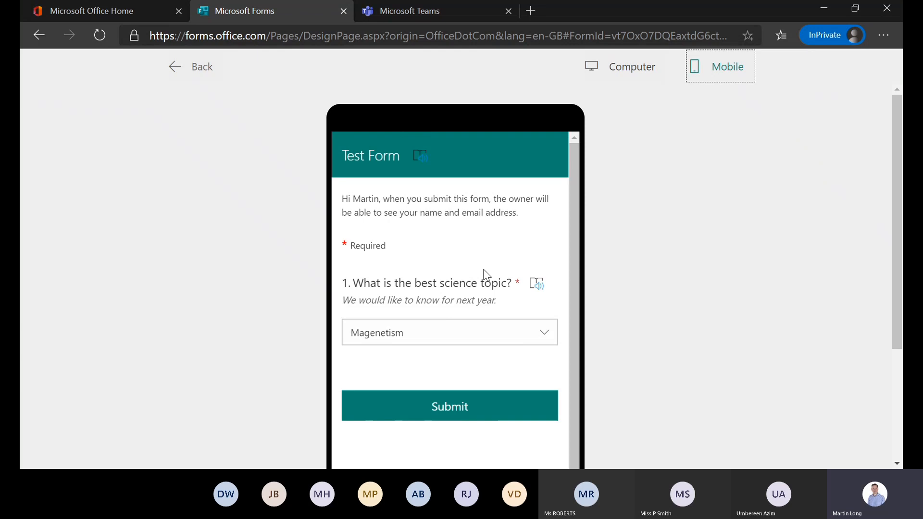
{"action": "left_click", "coordinate": [606, 67]}
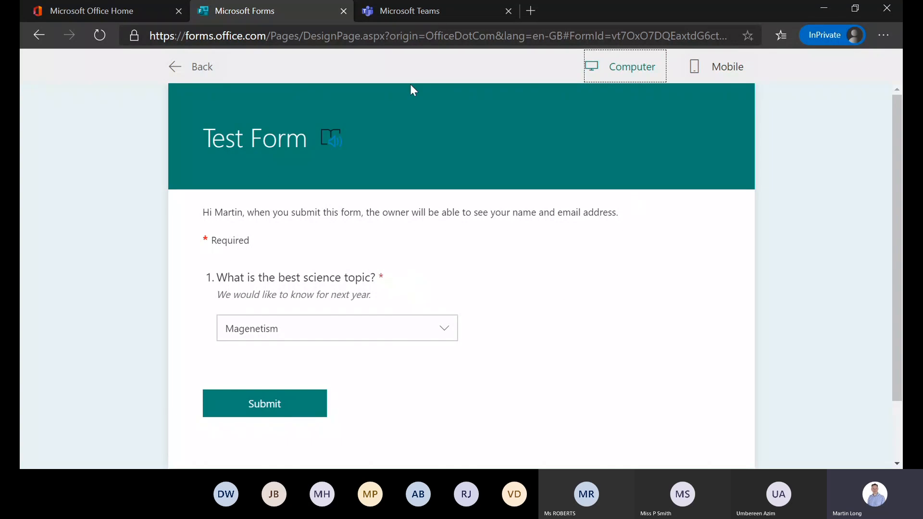
Leave the Test Form preview and open "Turn IT on Demo - Questionnaire" from the forms list
{"action": "left_click", "coordinate": [174, 72]}
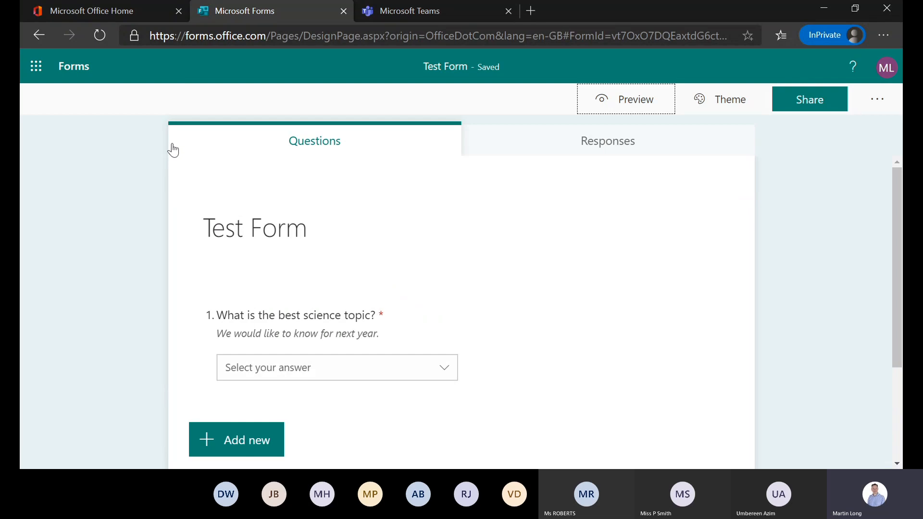
{"action": "left_click", "coordinate": [78, 71]}
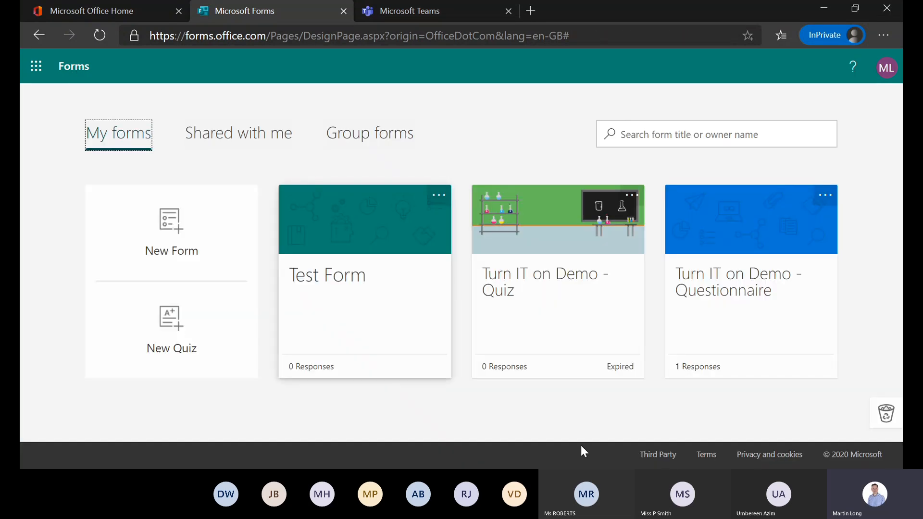
{"action": "left_click", "coordinate": [710, 275]}
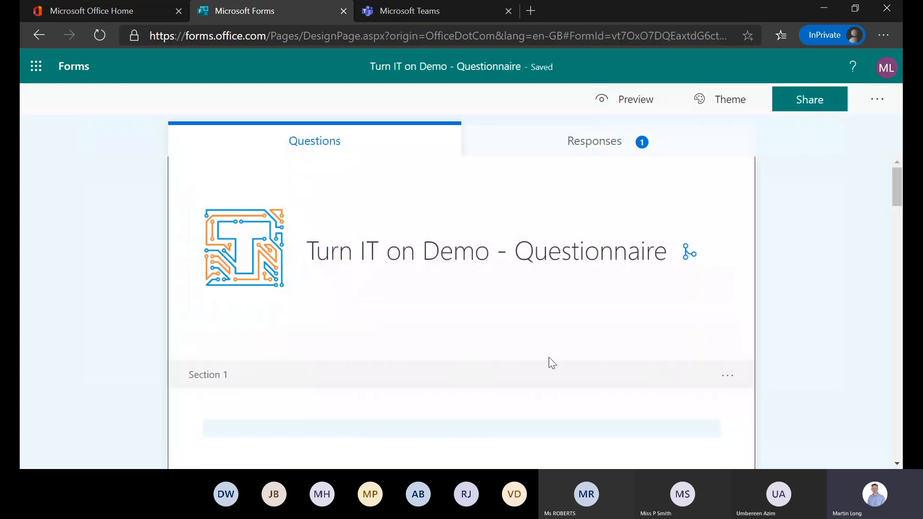
Examine the questionnaire's header, the morning or afternoon choice question, and the two text questions that follow it
{"action": "scroll", "coordinate": [579, 322], "scroll_direction": "down", "scroll_amount": 1}
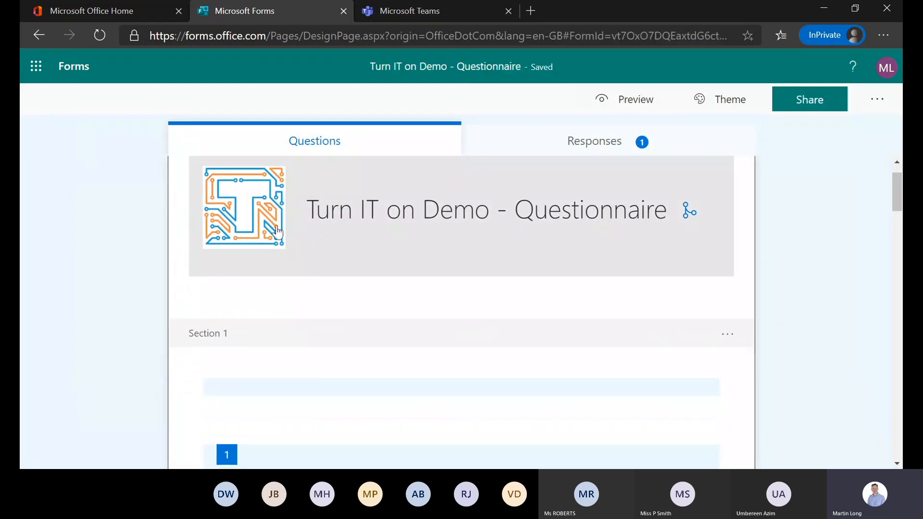
{"action": "scroll", "coordinate": [604, 303], "scroll_direction": "down", "scroll_amount": 1}
{"action": "scroll", "coordinate": [630, 280], "scroll_direction": "up", "scroll_amount": 1}
{"action": "scroll", "coordinate": [641, 317], "scroll_direction": "down", "scroll_amount": 2}
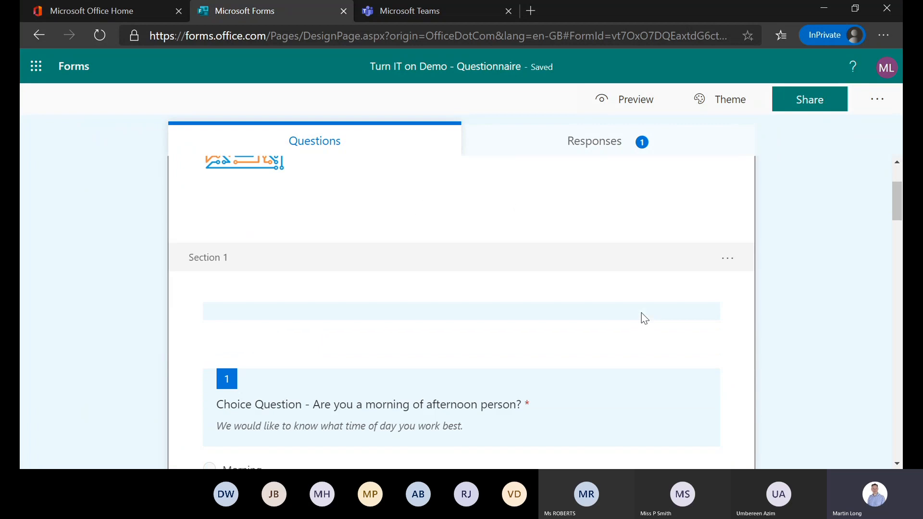
{"action": "scroll", "coordinate": [643, 318], "scroll_direction": "down", "scroll_amount": 3}
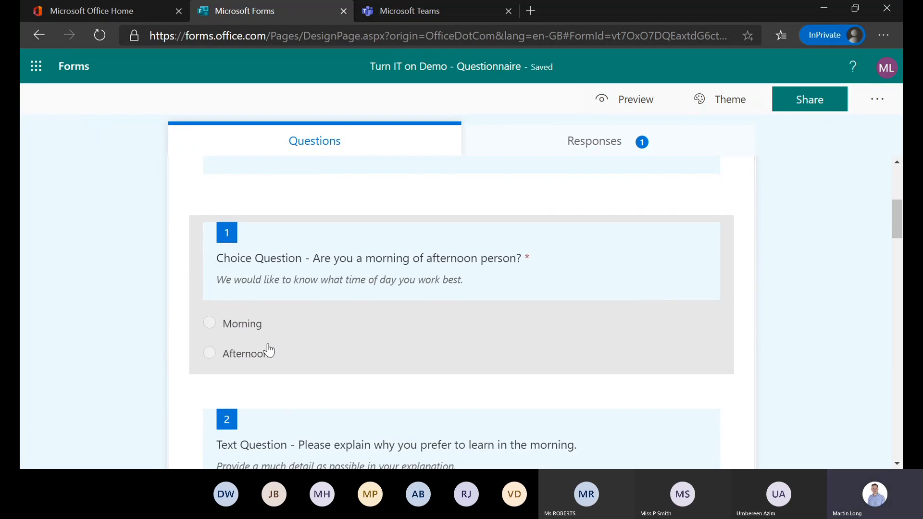
{"action": "scroll", "coordinate": [367, 338], "scroll_direction": "down", "scroll_amount": 1}
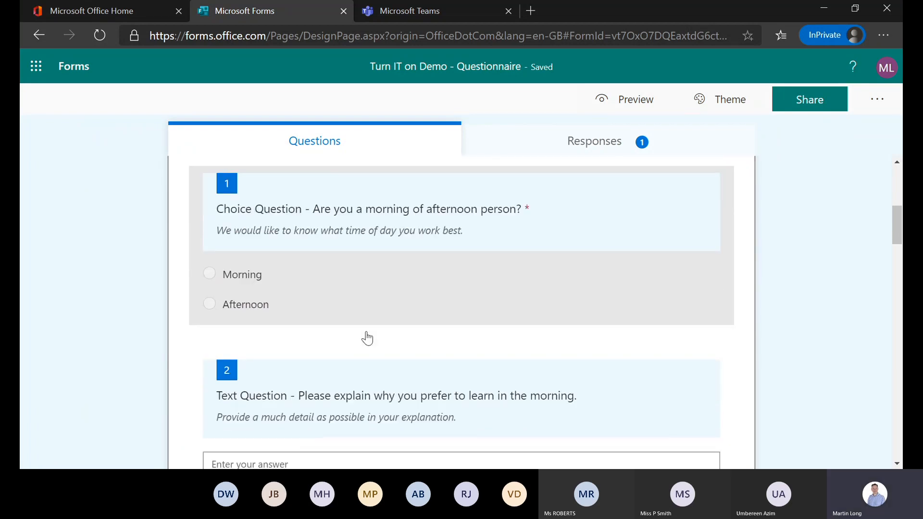
{"action": "scroll", "coordinate": [367, 338], "scroll_direction": "up", "scroll_amount": 1}
{"action": "scroll", "coordinate": [367, 338], "scroll_direction": "down", "scroll_amount": 1}
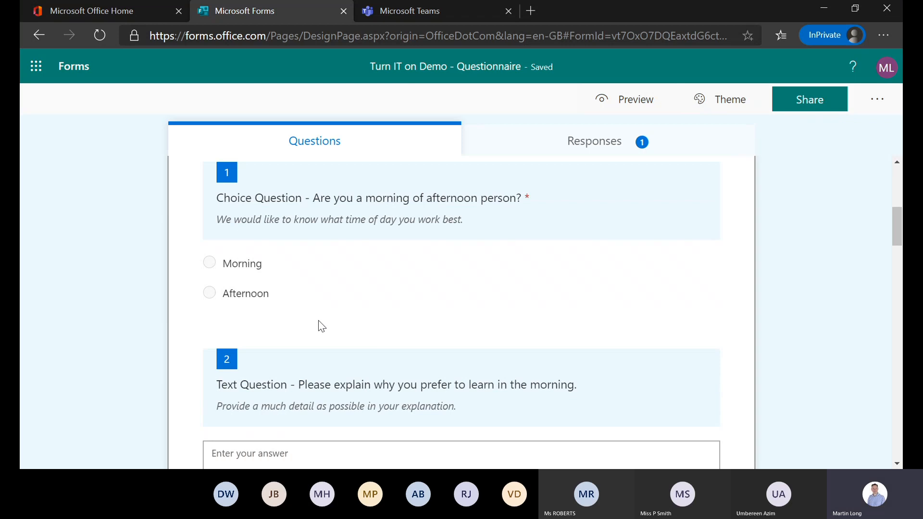
{"action": "scroll", "coordinate": [380, 313], "scroll_direction": "down", "scroll_amount": 2}
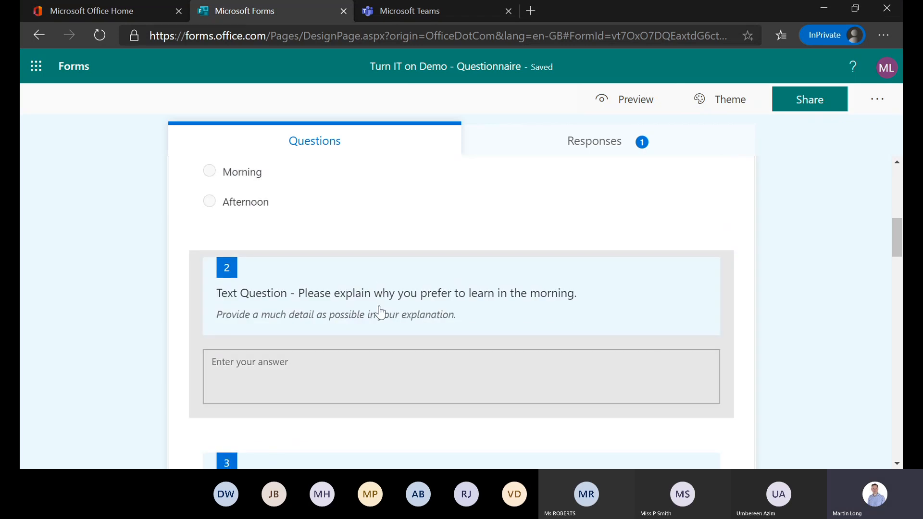
{"action": "scroll", "coordinate": [379, 313], "scroll_direction": "up", "scroll_amount": 1}
{"action": "scroll", "coordinate": [380, 312], "scroll_direction": "up", "scroll_amount": 1}
{"action": "scroll", "coordinate": [377, 311], "scroll_direction": "down", "scroll_amount": 2}
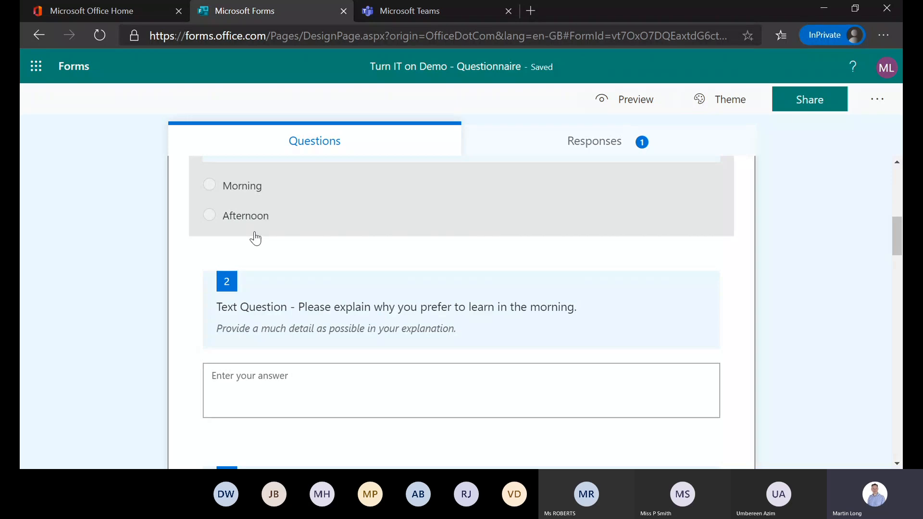
{"action": "scroll", "coordinate": [337, 269], "scroll_direction": "down", "scroll_amount": 3}
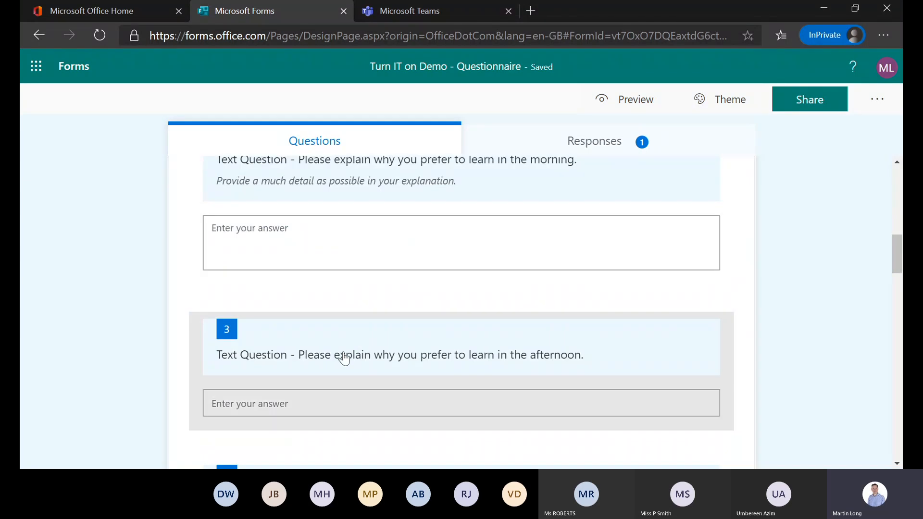
{"action": "scroll", "coordinate": [350, 358], "scroll_direction": "up", "scroll_amount": 5}
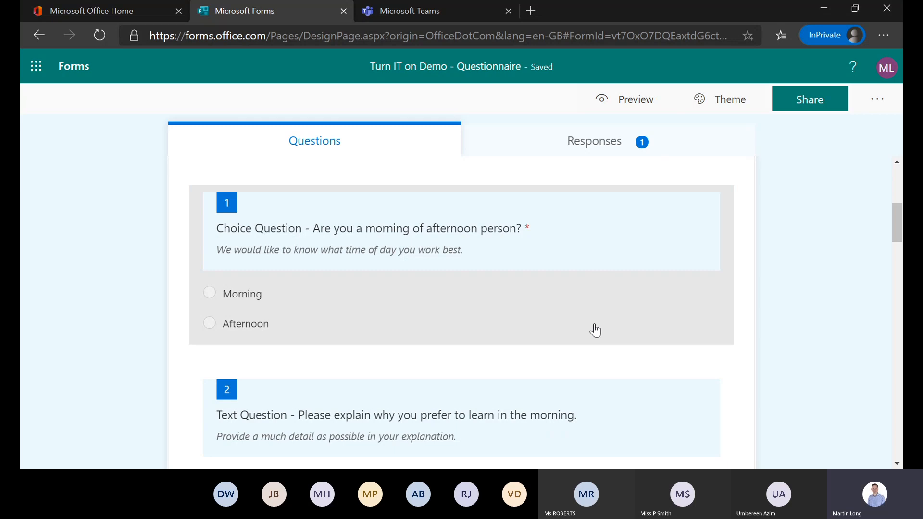
{"action": "scroll", "coordinate": [595, 331], "scroll_direction": "up", "scroll_amount": 3}
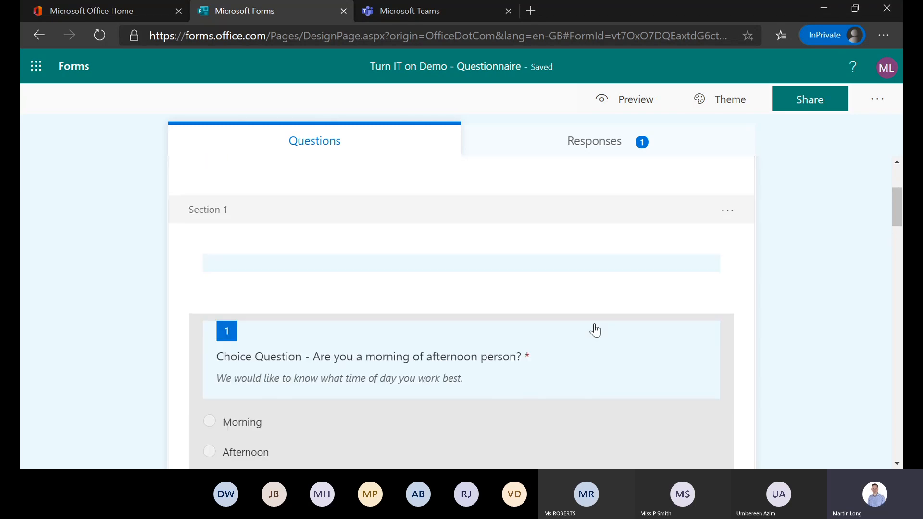
{"action": "scroll", "coordinate": [583, 359], "scroll_direction": "down", "scroll_amount": 1}
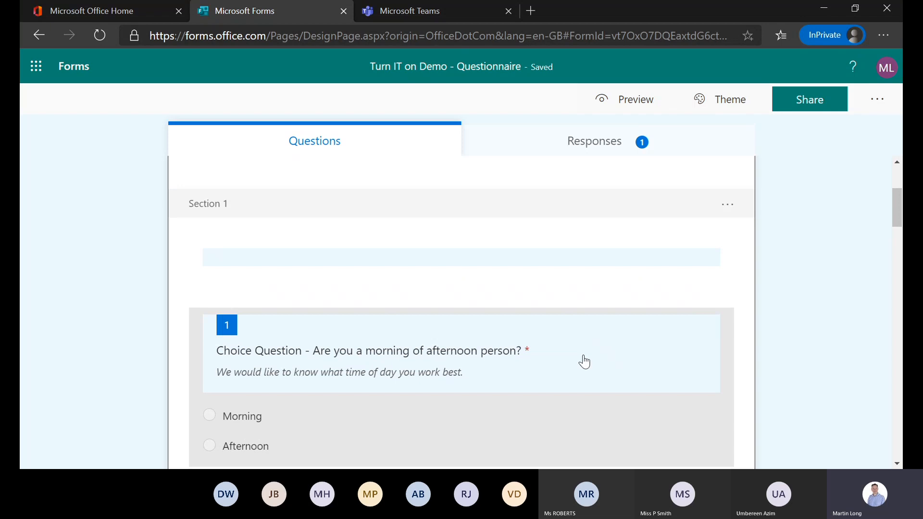
Preview the questionnaire and answer the first question with "Morning", then change it to "Afternoon" to check the branching
{"action": "left_click", "coordinate": [628, 100]}
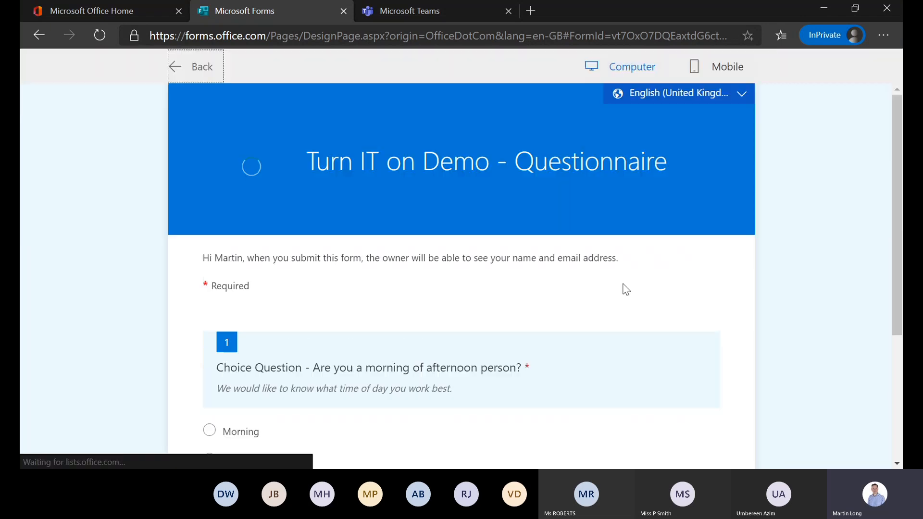
{"action": "scroll", "coordinate": [610, 328], "scroll_direction": "down", "scroll_amount": 3}
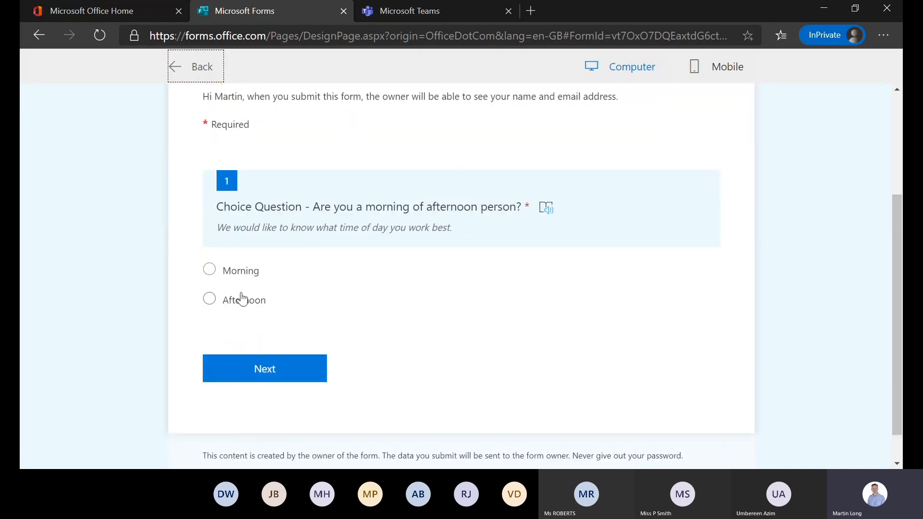
{"action": "left_click", "coordinate": [211, 271]}
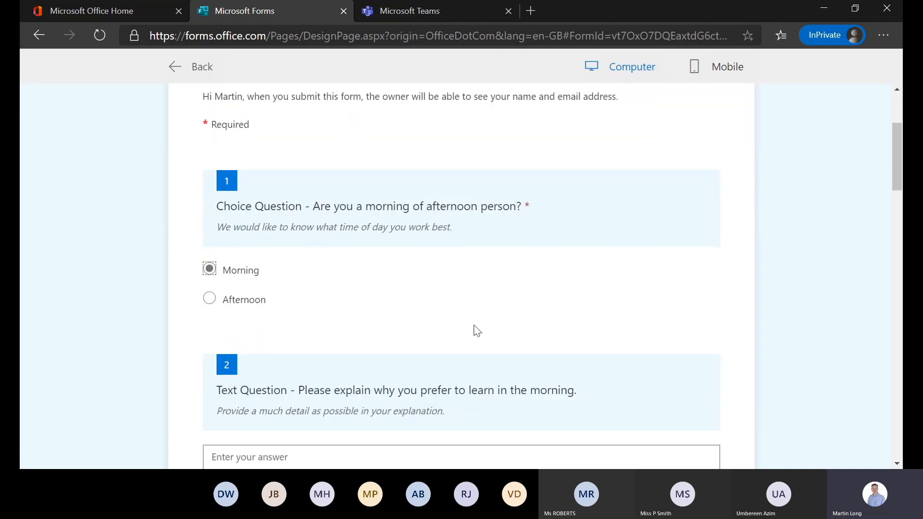
{"action": "scroll", "coordinate": [475, 330], "scroll_direction": "down", "scroll_amount": 3}
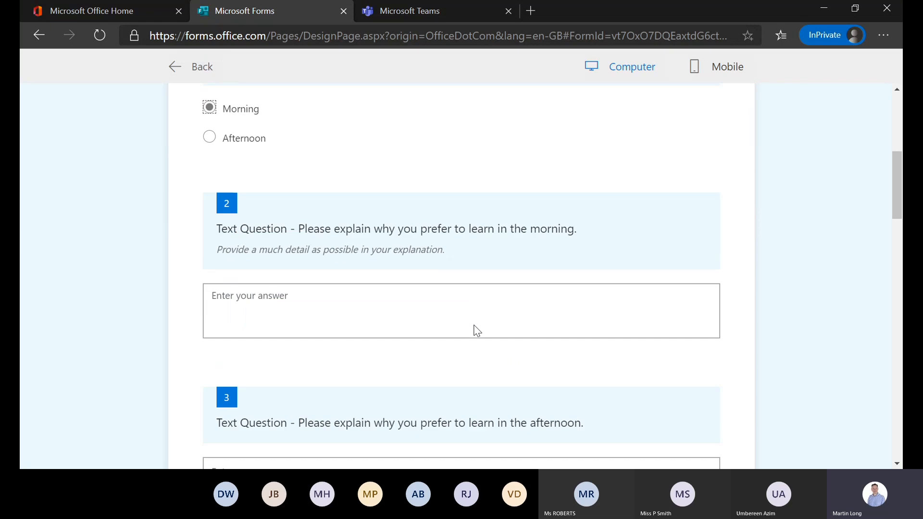
{"action": "left_click", "coordinate": [209, 135]}
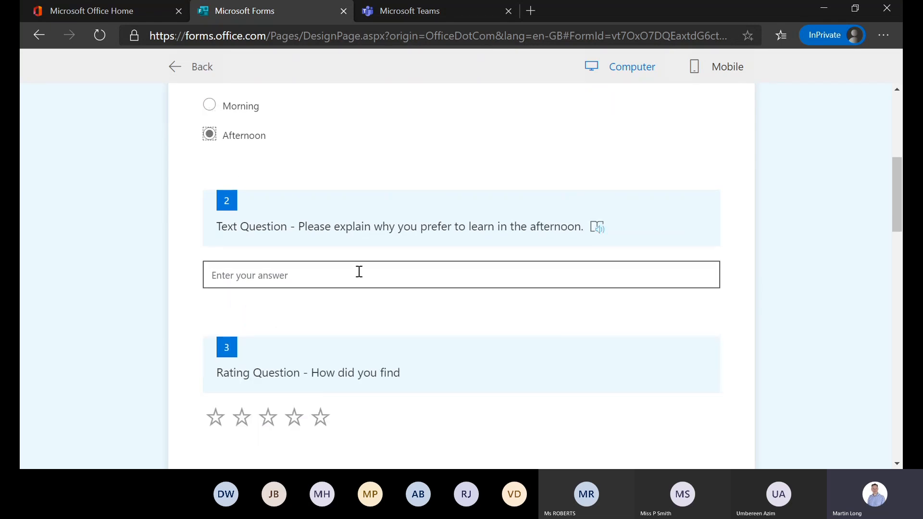
Give the rating question five stars in the questionnaire preview and continue to the date and ranking questions
{"action": "scroll", "coordinate": [426, 206], "scroll_direction": "down", "scroll_amount": 4}
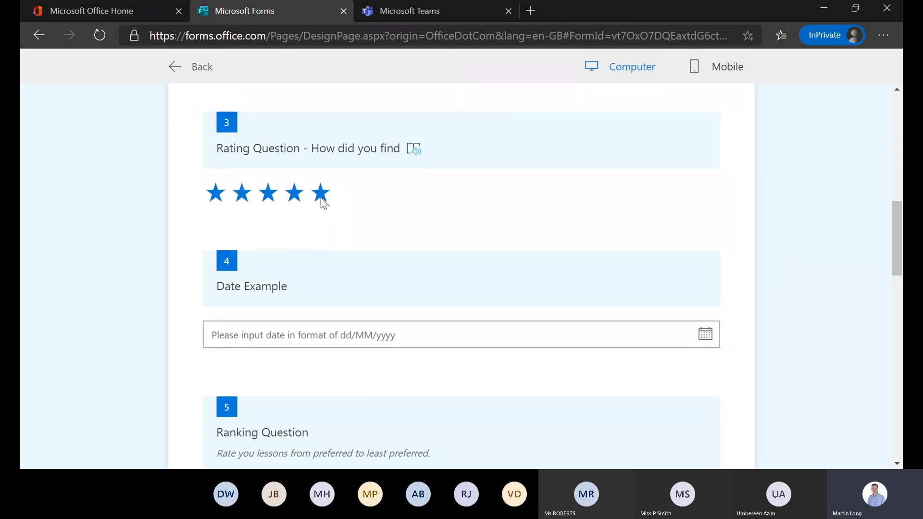
{"action": "scroll", "coordinate": [416, 241], "scroll_direction": "down", "scroll_amount": 1}
{"action": "scroll", "coordinate": [416, 241], "scroll_direction": "up", "scroll_amount": 1}
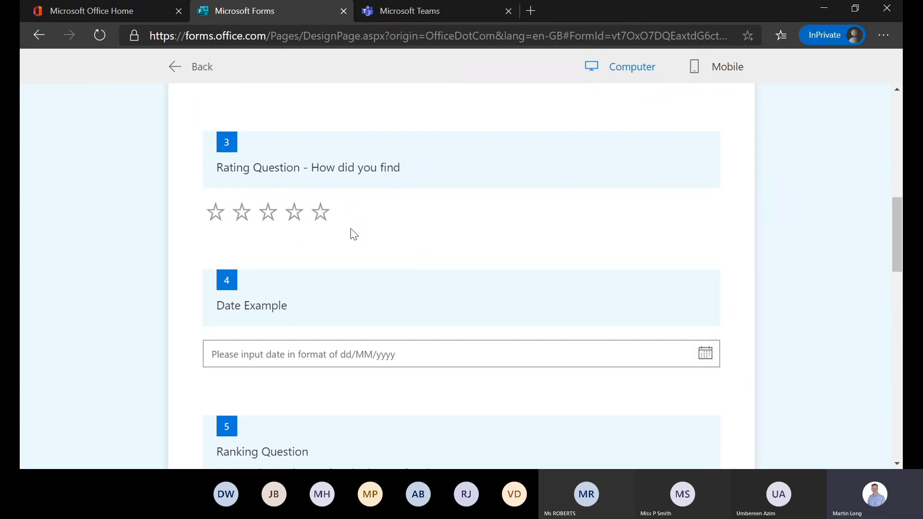
{"action": "left_click", "coordinate": [320, 212]}
{"action": "scroll", "coordinate": [423, 253], "scroll_direction": "down", "scroll_amount": 3}
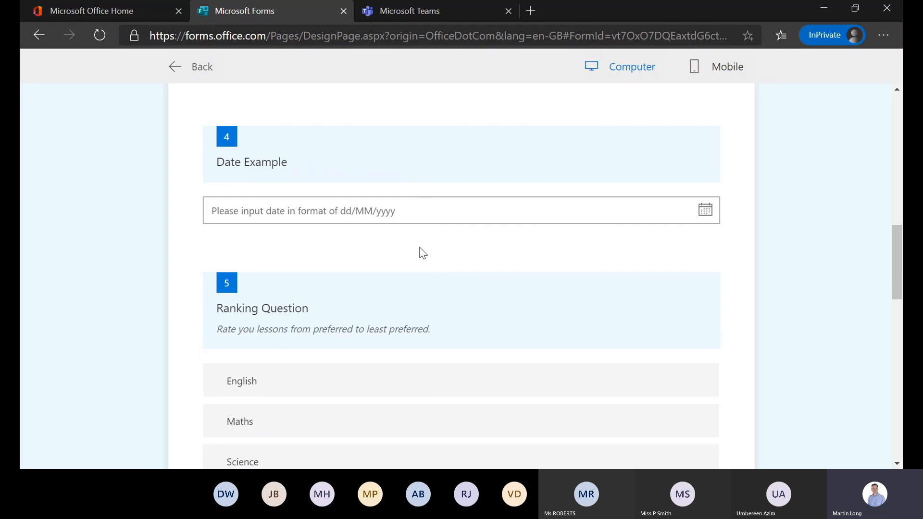
Answer the date question with 14/07/2020 and rank the lessons in the order Maths, Science, English
{"action": "left_click", "coordinate": [480, 210]}
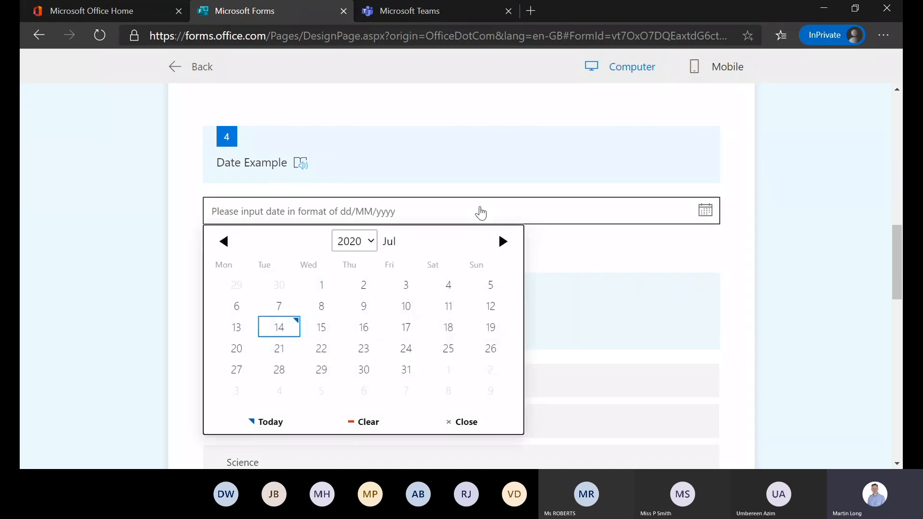
{"action": "left_click", "coordinate": [279, 326]}
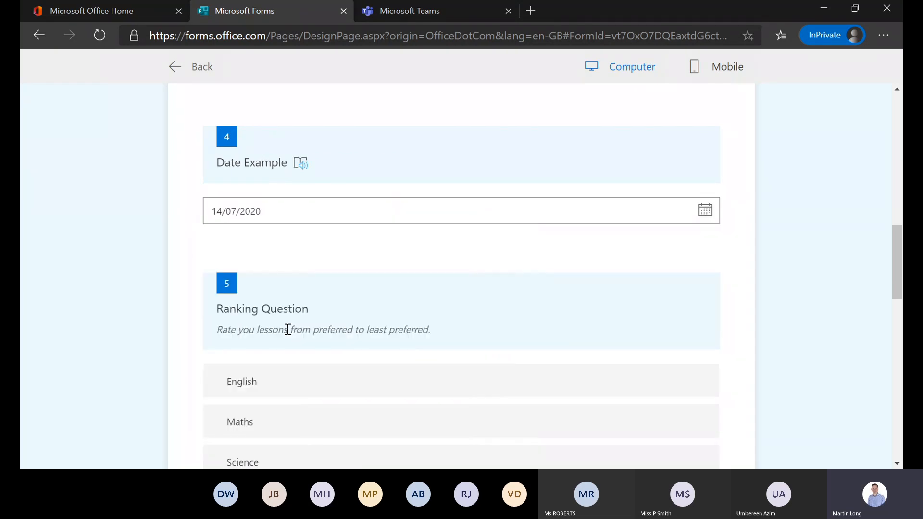
{"action": "scroll", "coordinate": [479, 290], "scroll_direction": "down", "scroll_amount": 2}
{"action": "scroll", "coordinate": [478, 291], "scroll_direction": "down", "scroll_amount": 2}
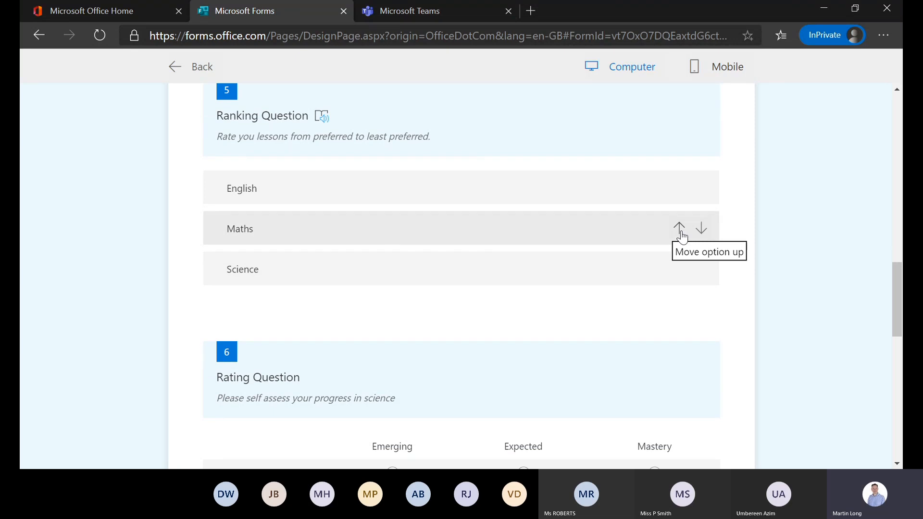
{"action": "left_click", "coordinate": [681, 233]}
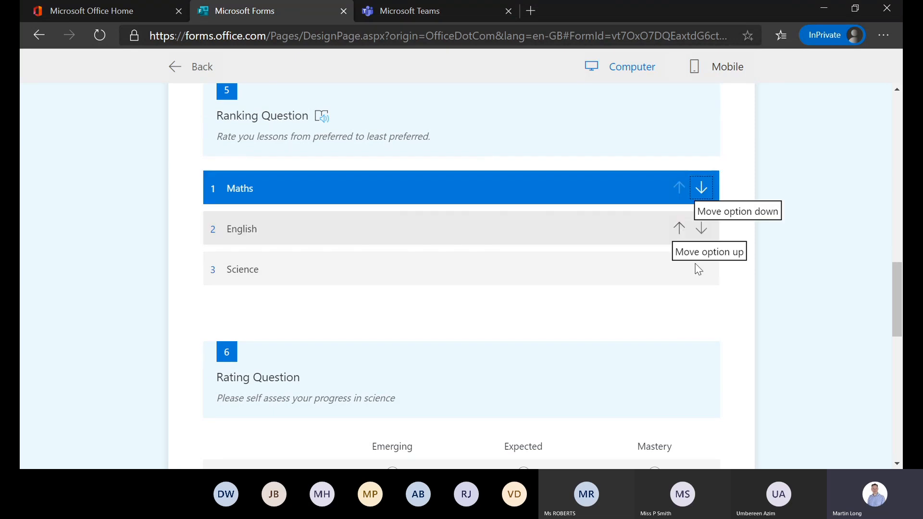
{"action": "left_click", "coordinate": [701, 231]}
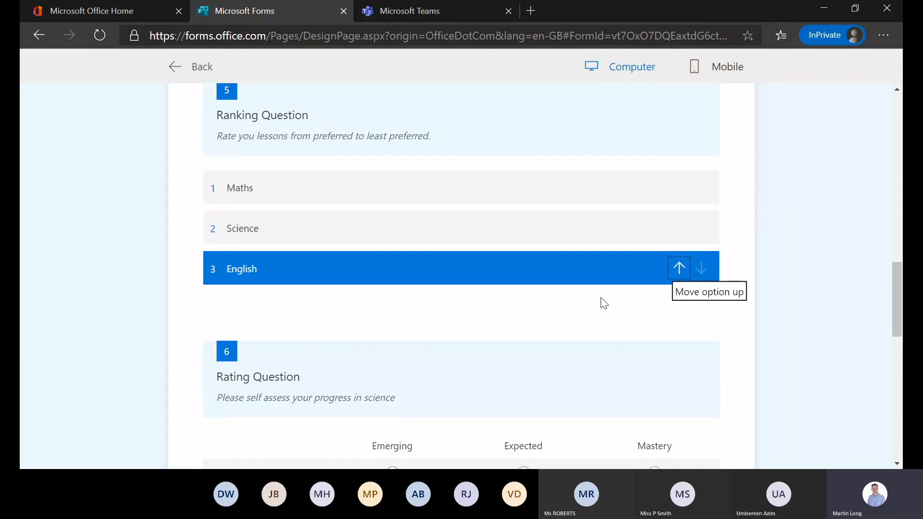
Rate Biology as Mastery, Chemistry as Emerging and Physics as Expected, and score the likelihood of trying something new as 10
{"action": "scroll", "coordinate": [599, 303], "scroll_direction": "down", "scroll_amount": 5}
{"action": "scroll", "coordinate": [435, 241], "scroll_direction": "up", "scroll_amount": 1}
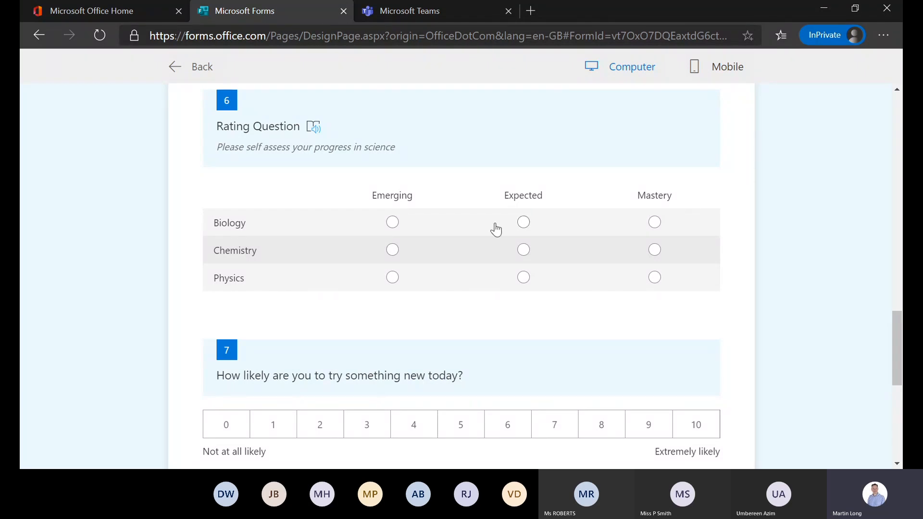
{"action": "left_click", "coordinate": [654, 222]}
{"action": "left_click", "coordinate": [392, 251]}
{"action": "left_click", "coordinate": [525, 277]}
{"action": "scroll", "coordinate": [557, 305], "scroll_direction": "down", "scroll_amount": 3}
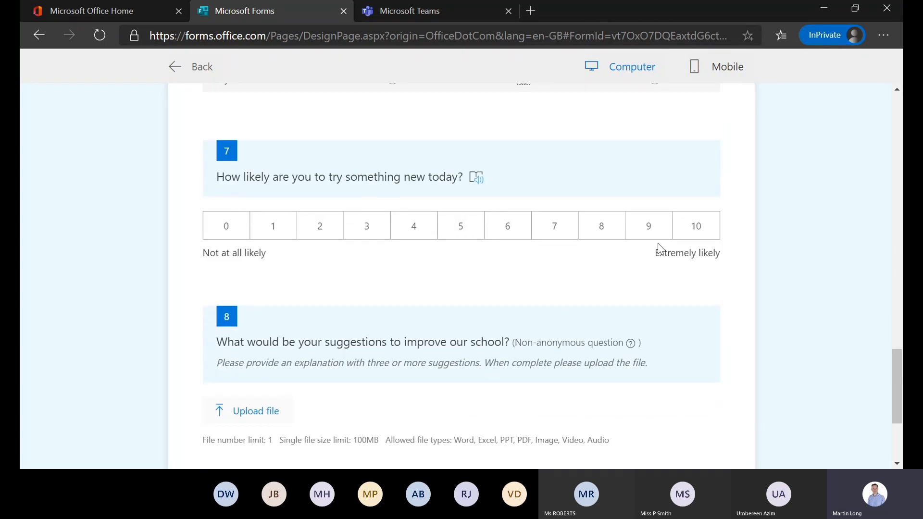
{"action": "left_click", "coordinate": [700, 229]}
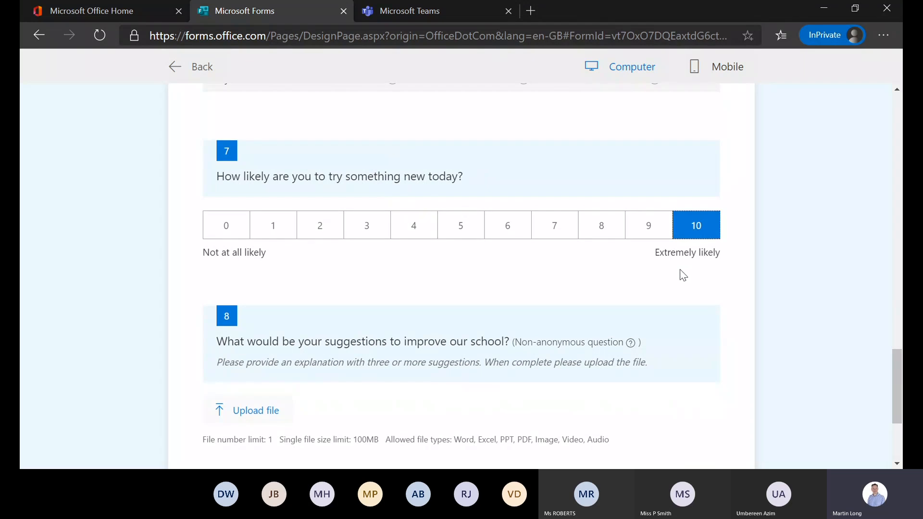
Skip the file upload question, continue to Section Two and submit the questionnaire response
{"action": "scroll", "coordinate": [680, 272], "scroll_direction": "down", "scroll_amount": 3}
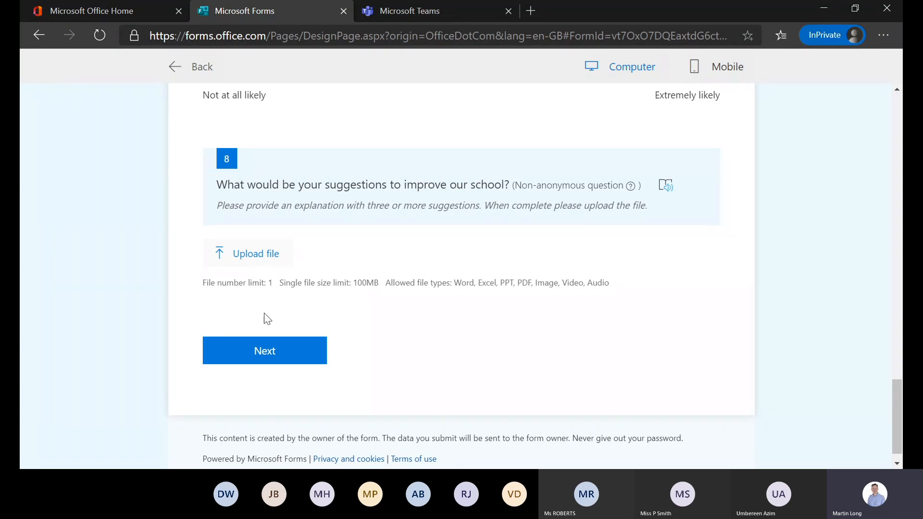
{"action": "left_click", "coordinate": [269, 355]}
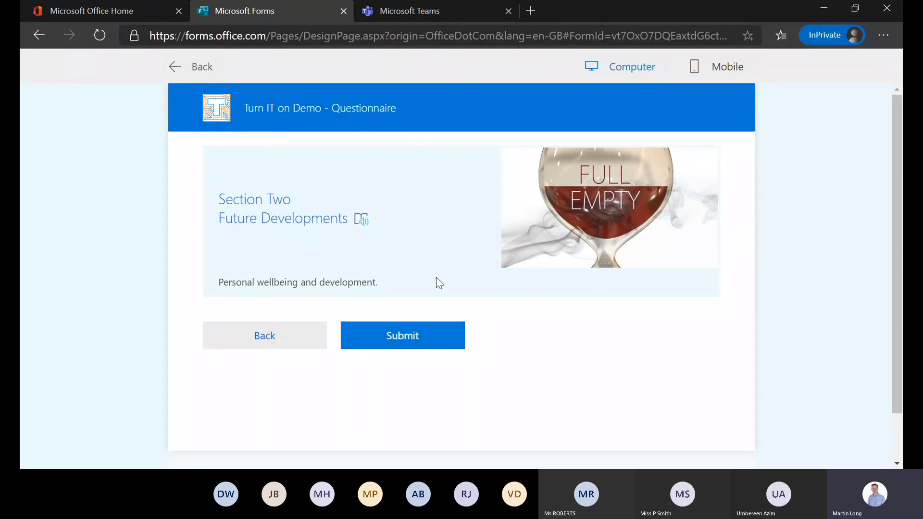
{"action": "left_click", "coordinate": [418, 343]}
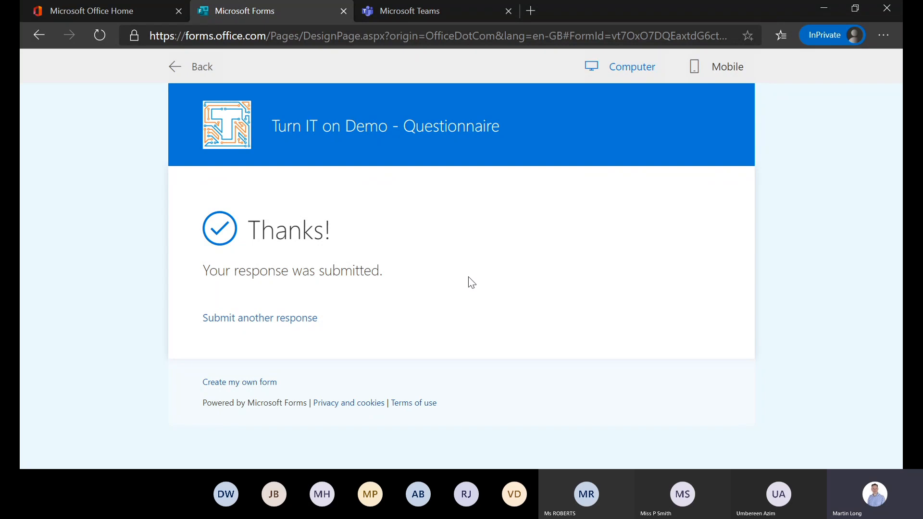
Leave the preview and examine the questionnaire's response summary, from the choice question's pie chart through the remaining questions' results
{"action": "left_click", "coordinate": [201, 69]}
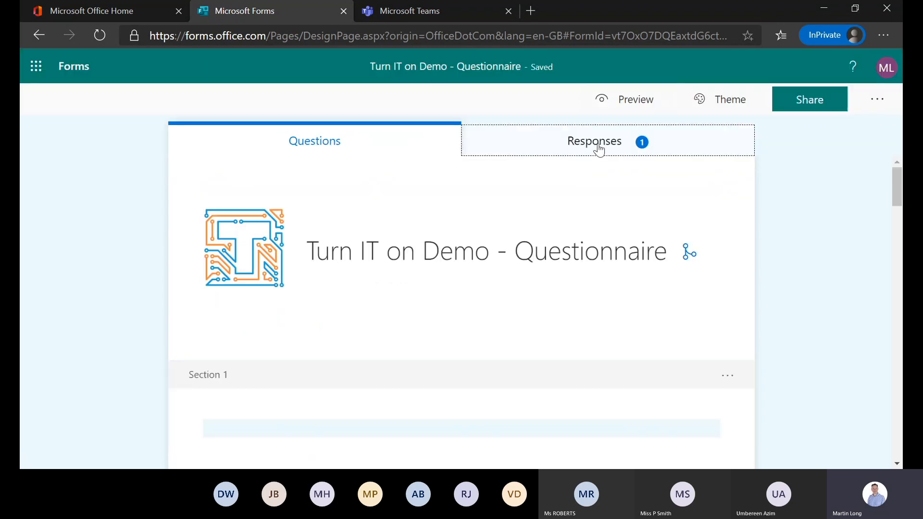
{"action": "left_click", "coordinate": [598, 150]}
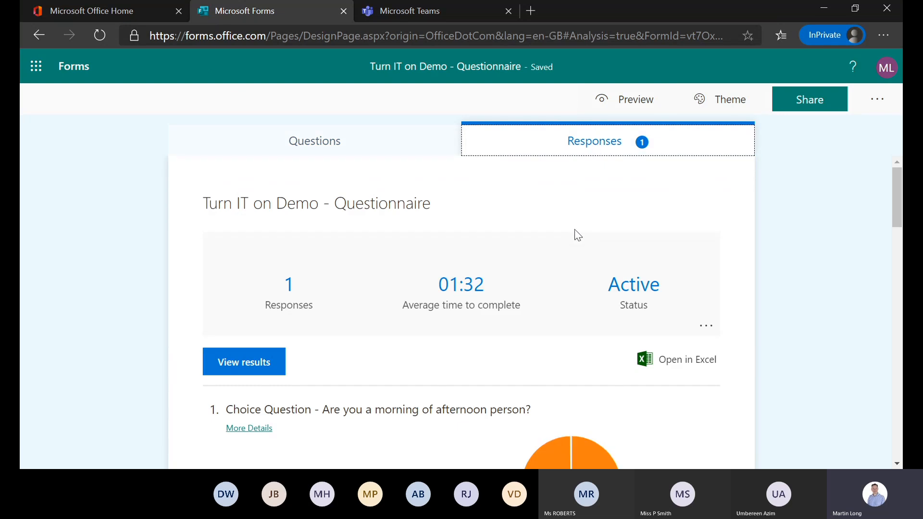
{"action": "scroll", "coordinate": [565, 239], "scroll_direction": "down", "scroll_amount": 3}
{"action": "scroll", "coordinate": [565, 239], "scroll_direction": "down", "scroll_amount": 1}
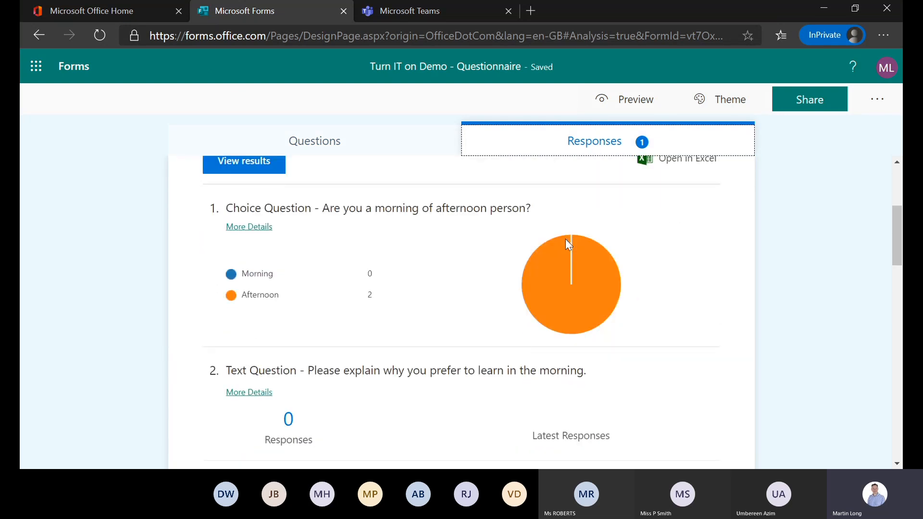
{"action": "scroll", "coordinate": [565, 239], "scroll_direction": "up", "scroll_amount": 2}
{"action": "scroll", "coordinate": [565, 238], "scroll_direction": "down", "scroll_amount": 1}
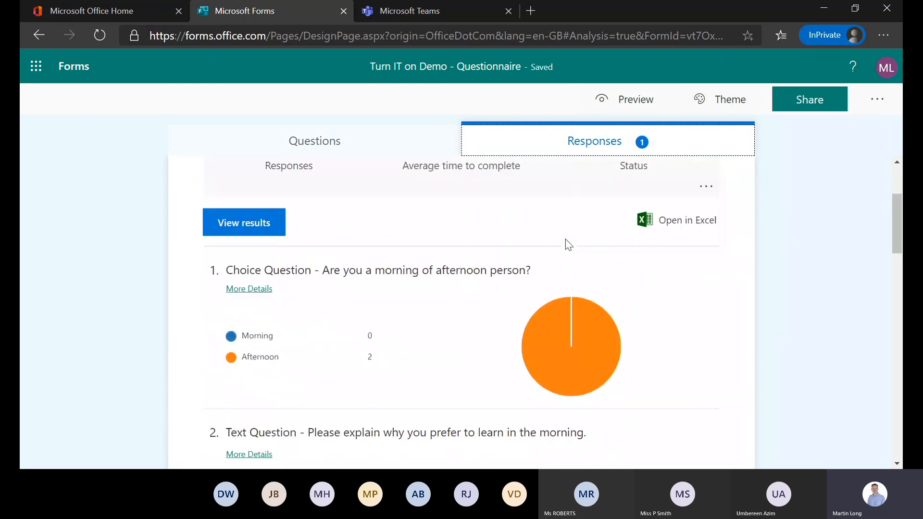
{"action": "scroll", "coordinate": [566, 238], "scroll_direction": "down", "scroll_amount": 2}
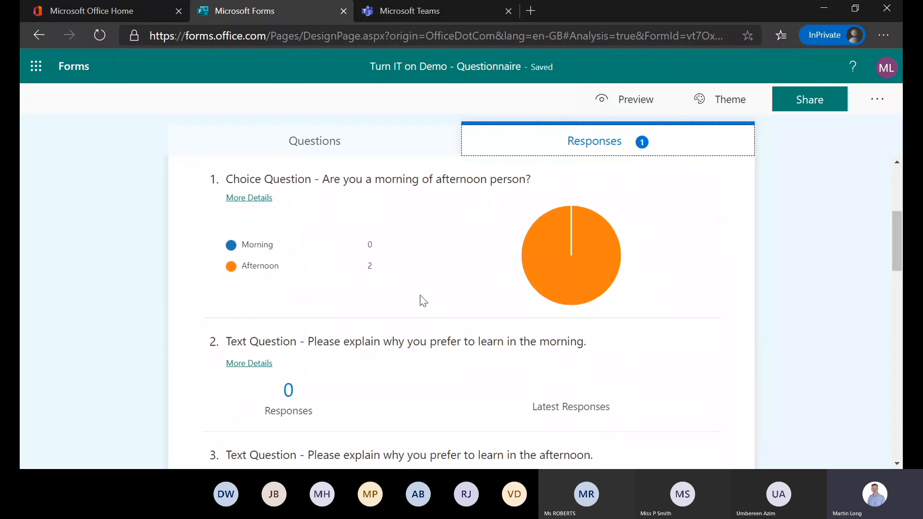
{"action": "scroll", "coordinate": [546, 302], "scroll_direction": "down", "scroll_amount": 2}
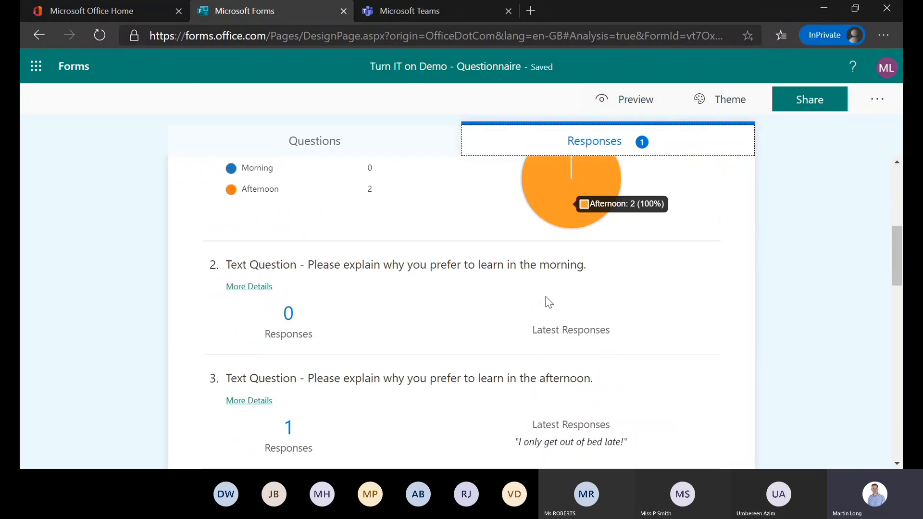
{"action": "scroll", "coordinate": [548, 301], "scroll_direction": "down", "scroll_amount": 5}
{"action": "scroll", "coordinate": [547, 302], "scroll_direction": "up", "scroll_amount": 6}
{"action": "scroll", "coordinate": [548, 301], "scroll_direction": "down", "scroll_amount": 4}
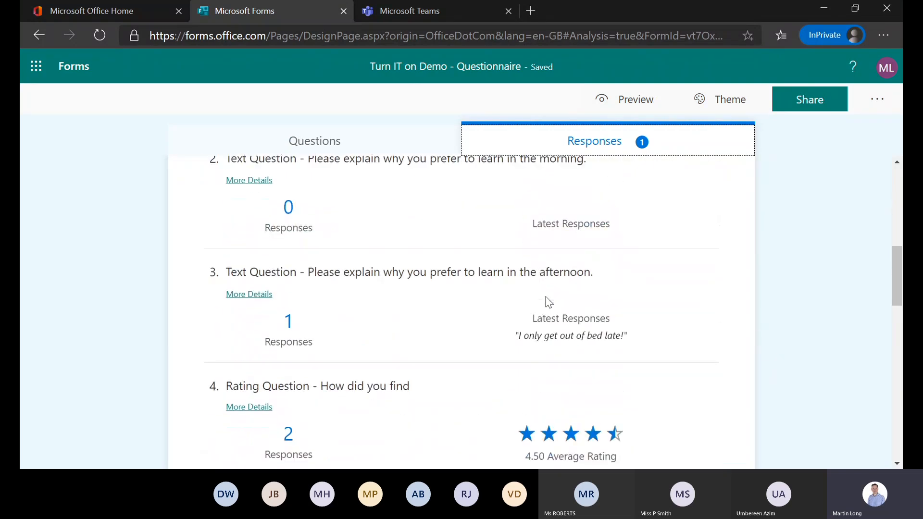
{"action": "scroll", "coordinate": [548, 302], "scroll_direction": "down", "scroll_amount": 10}
{"action": "scroll", "coordinate": [548, 302], "scroll_direction": "up", "scroll_amount": 15}
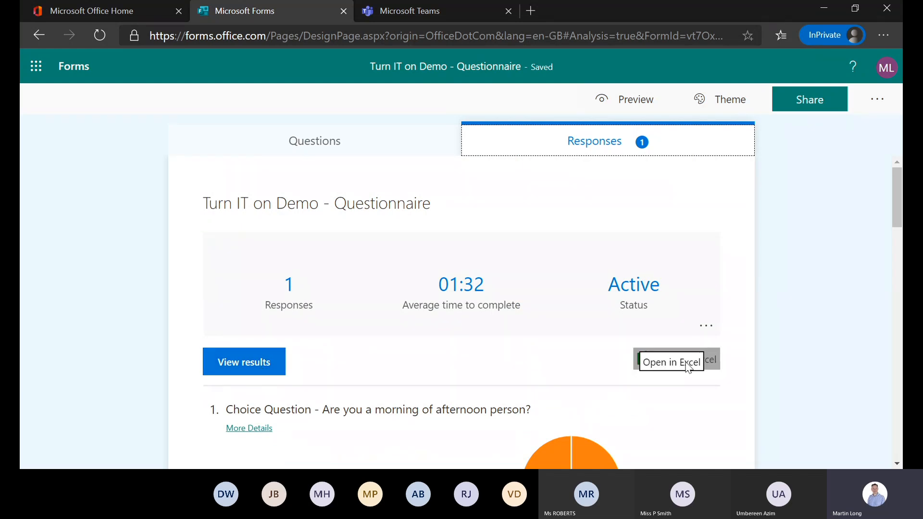
Export the questionnaire's responses to Excel, open the downloaded workbook and close it again
{"action": "left_click", "coordinate": [705, 361]}
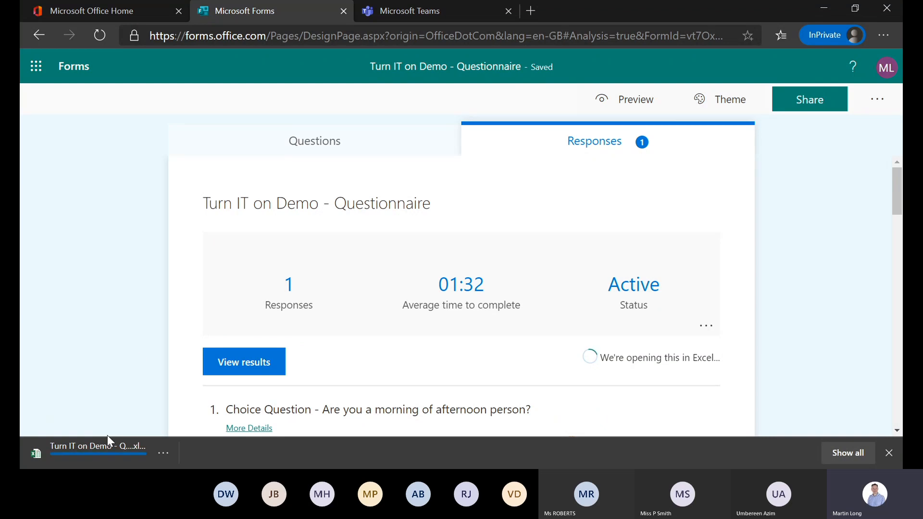
{"action": "left_click", "coordinate": [108, 447]}
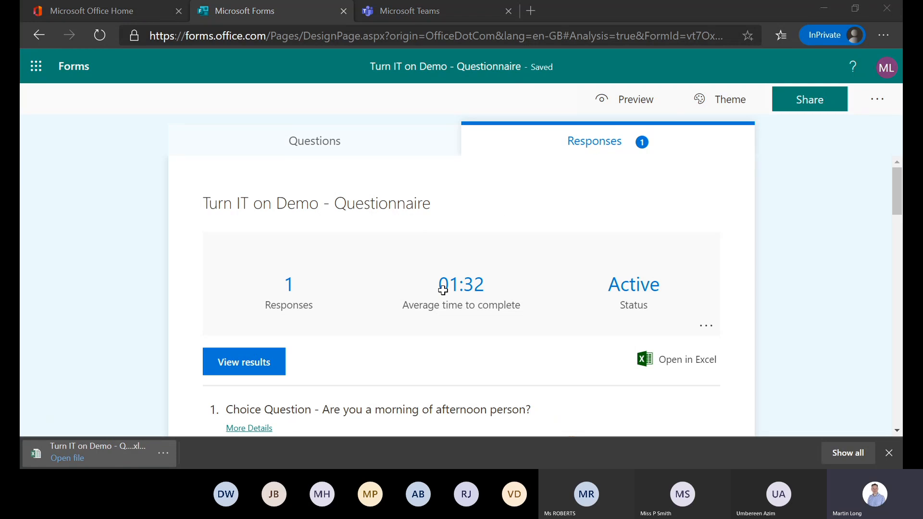
{"action": "left_click", "coordinate": [893, 16]}
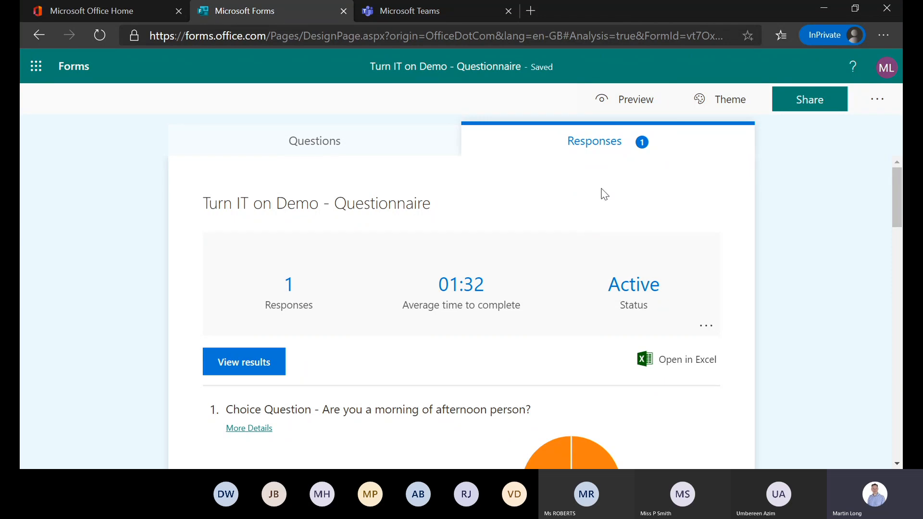
Examine the available questionnaire themes, from the suggested picture ideas to the solid colours and illustrated backgrounds
{"action": "left_click", "coordinate": [731, 105]}
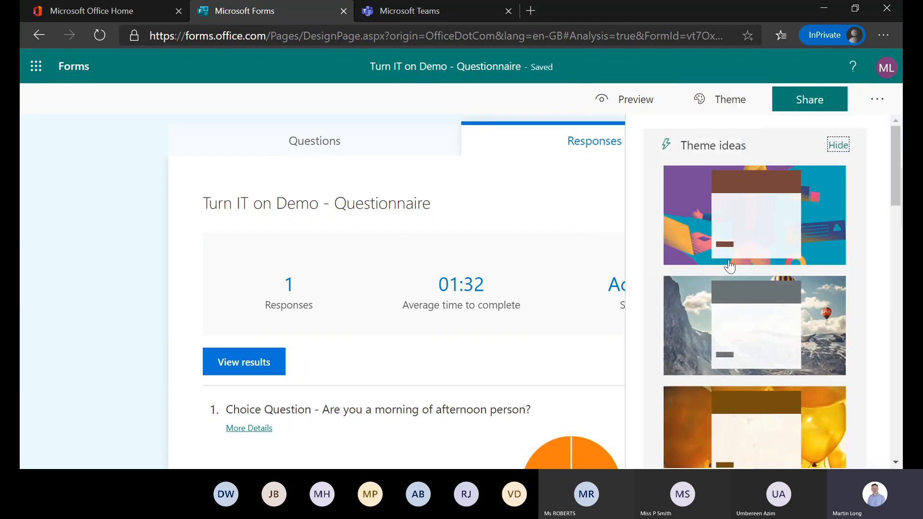
{"action": "scroll", "coordinate": [730, 265], "scroll_direction": "down", "scroll_amount": 10}
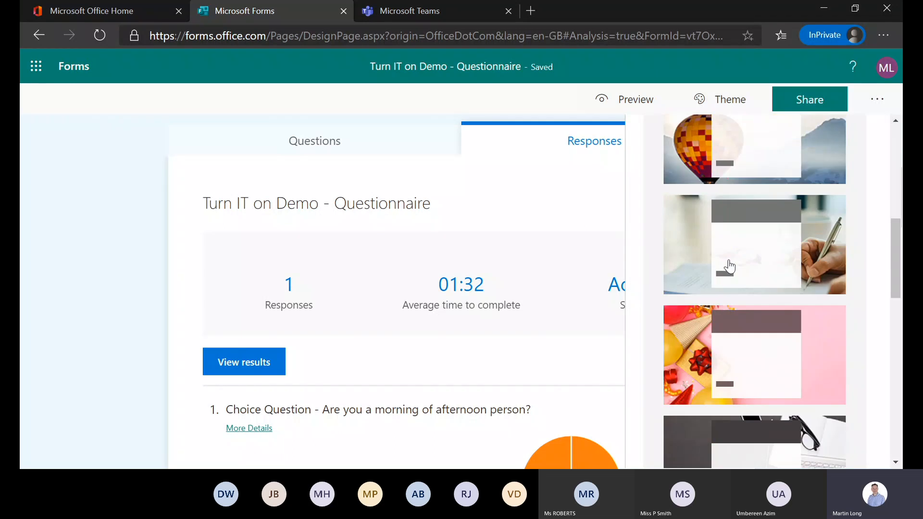
{"action": "scroll", "coordinate": [730, 266], "scroll_direction": "down", "scroll_amount": 10}
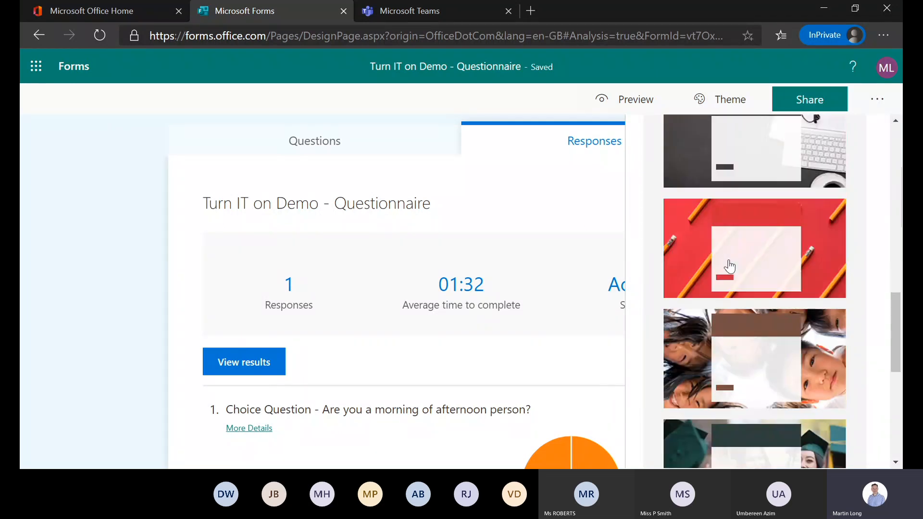
{"action": "scroll", "coordinate": [729, 265], "scroll_direction": "down", "scroll_amount": 2}
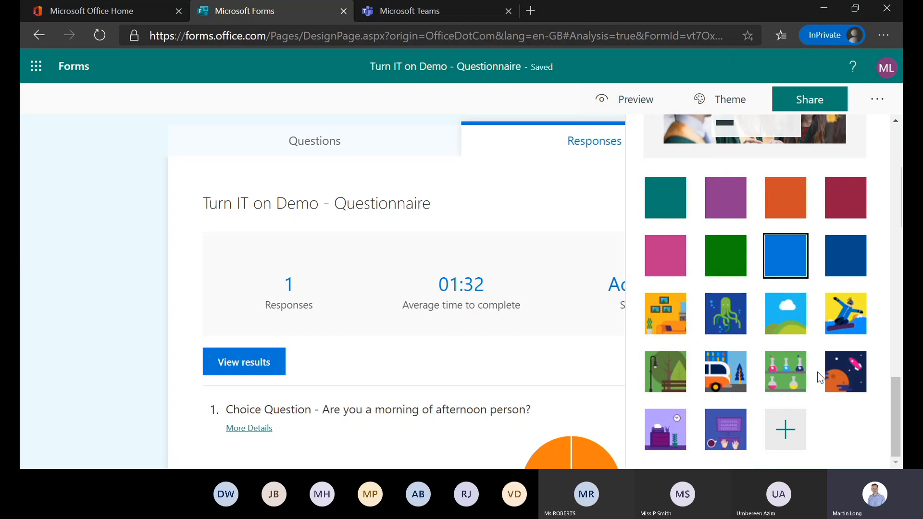
{"action": "scroll", "coordinate": [819, 373], "scroll_direction": "up", "scroll_amount": 1}
{"action": "scroll", "coordinate": [819, 373], "scroll_direction": "up", "scroll_amount": 15}
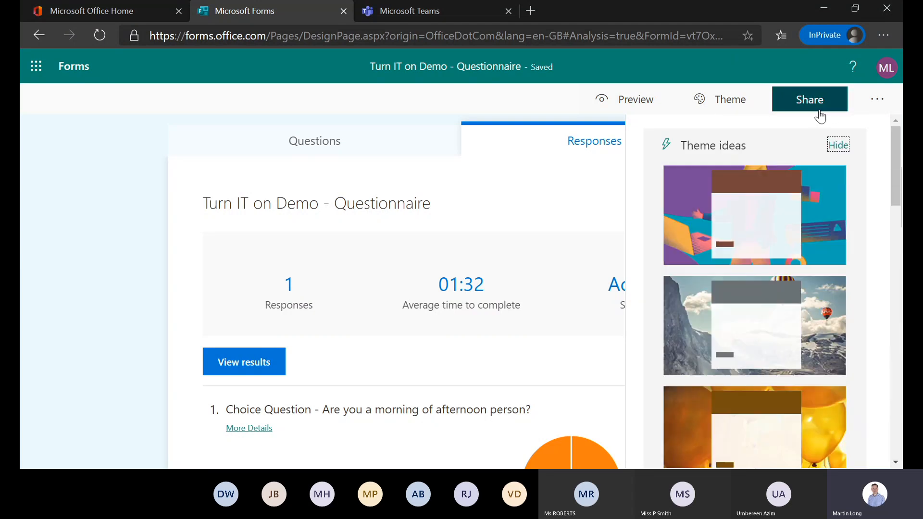
Examine the form settings for who can respond, the response options and the email notifications
{"action": "left_click", "coordinate": [869, 107]}
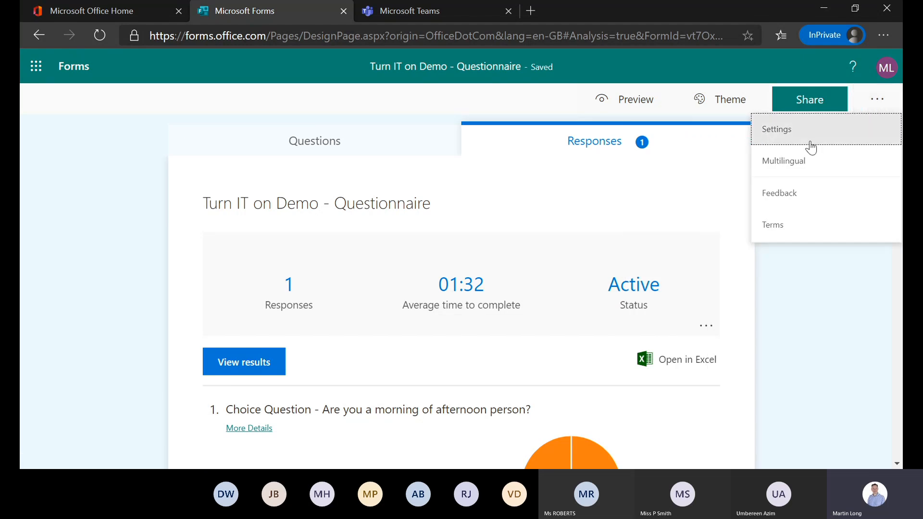
{"action": "left_click", "coordinate": [779, 134]}
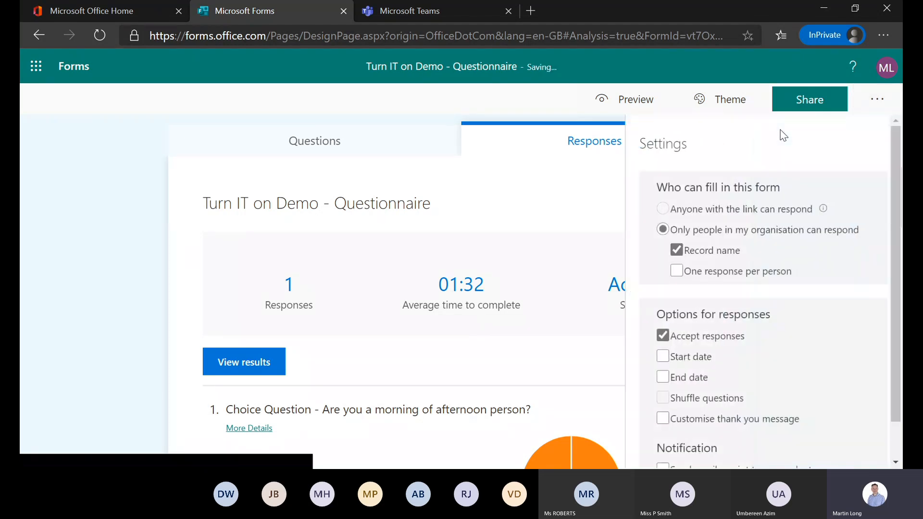
{"action": "scroll", "coordinate": [783, 258], "scroll_direction": "down", "scroll_amount": 1}
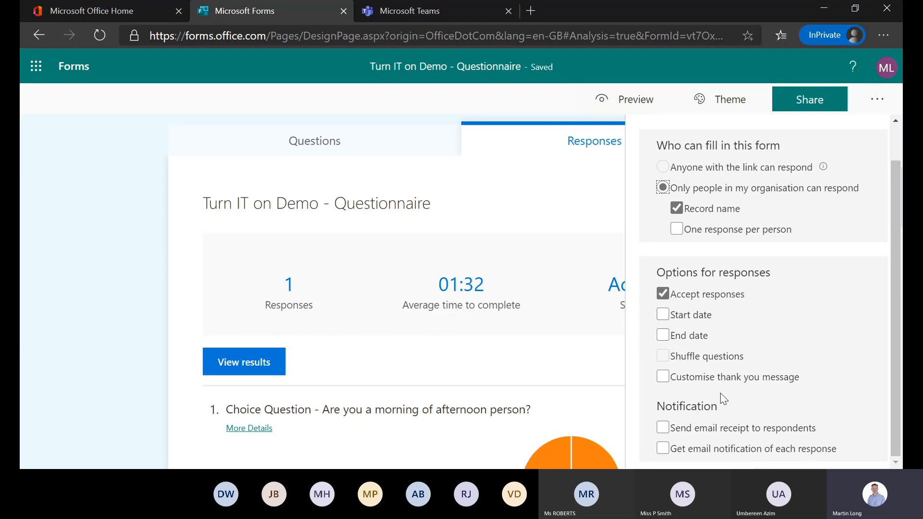
{"action": "scroll", "coordinate": [720, 393], "scroll_direction": "up", "scroll_amount": 1}
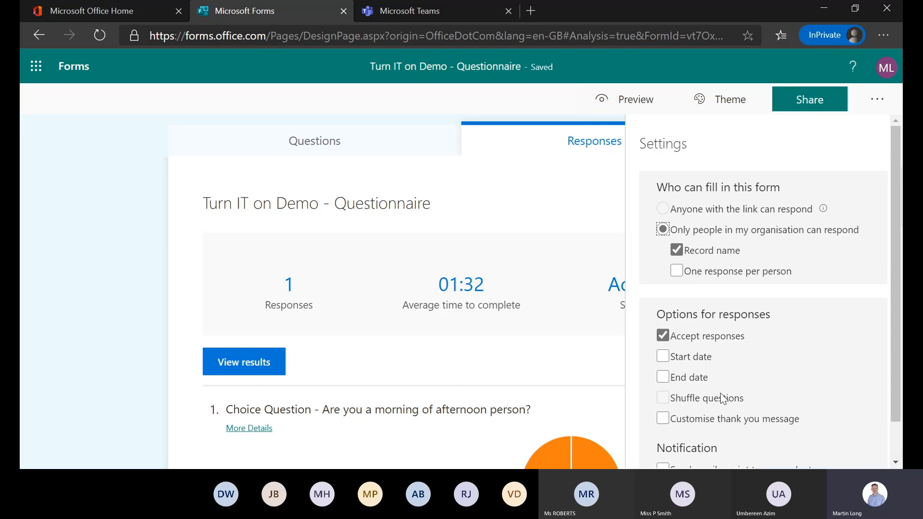
Examine the questionnaire's multilingual settings, including the primary language and the additional French, German and Polish versions
{"action": "left_click", "coordinate": [874, 107]}
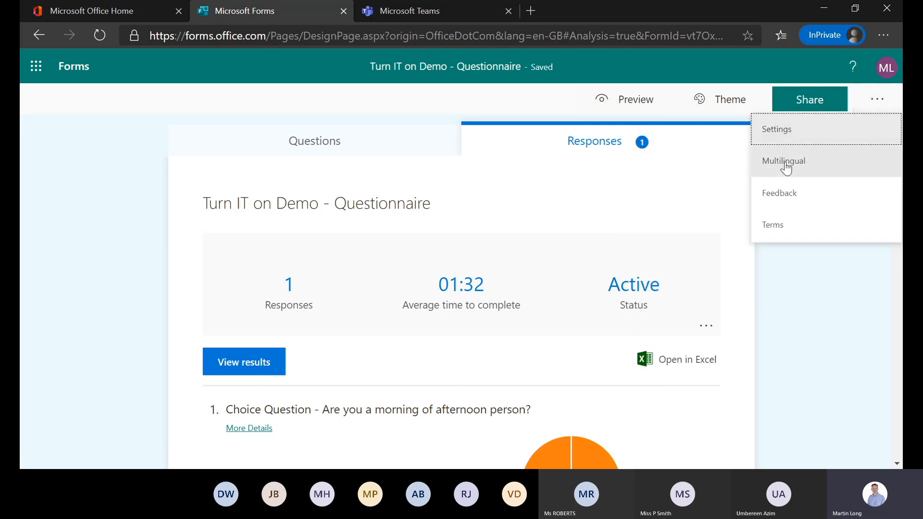
{"action": "left_click", "coordinate": [786, 165]}
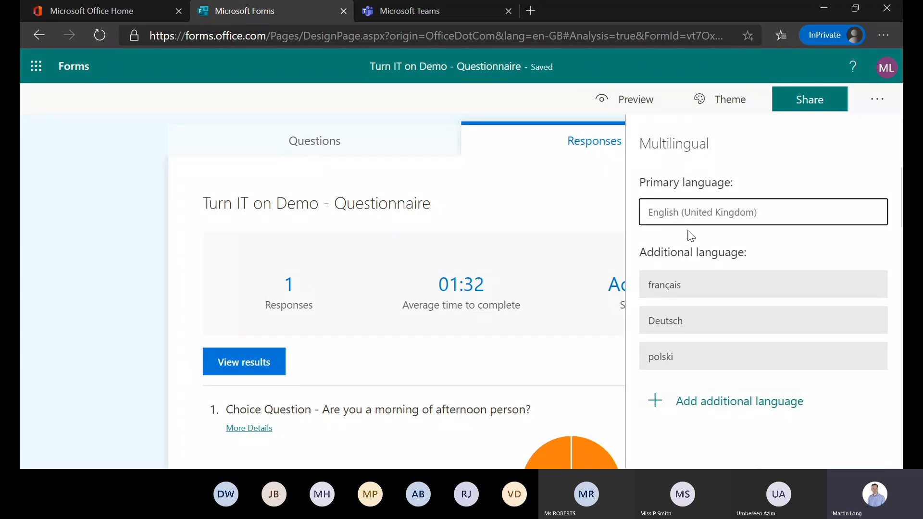
{"action": "mouse_move", "coordinate": [677, 297]}
{"action": "mouse_move", "coordinate": [691, 357]}
{"action": "mouse_move", "coordinate": [697, 331]}
Preview the questionnaire in French and German, switch it back to English (United Kingdom) and leave the preview
{"action": "left_click", "coordinate": [621, 109]}
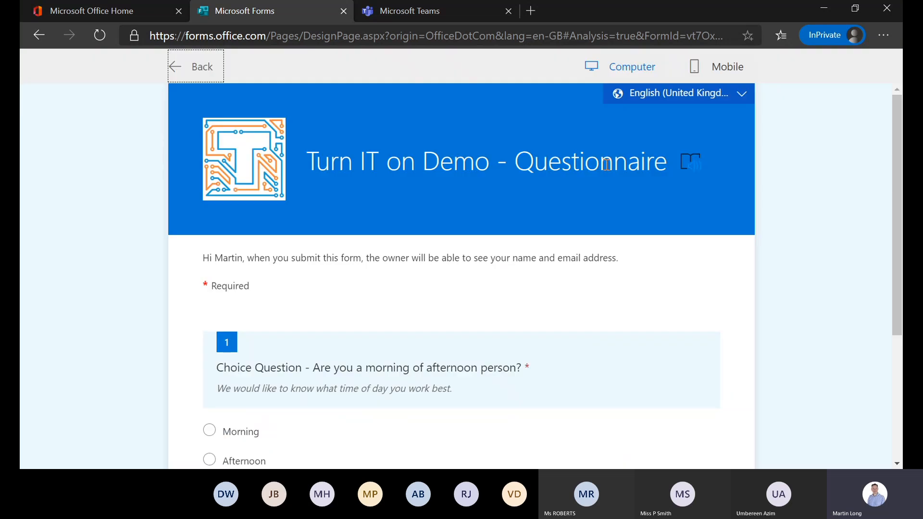
{"action": "left_click", "coordinate": [742, 95]}
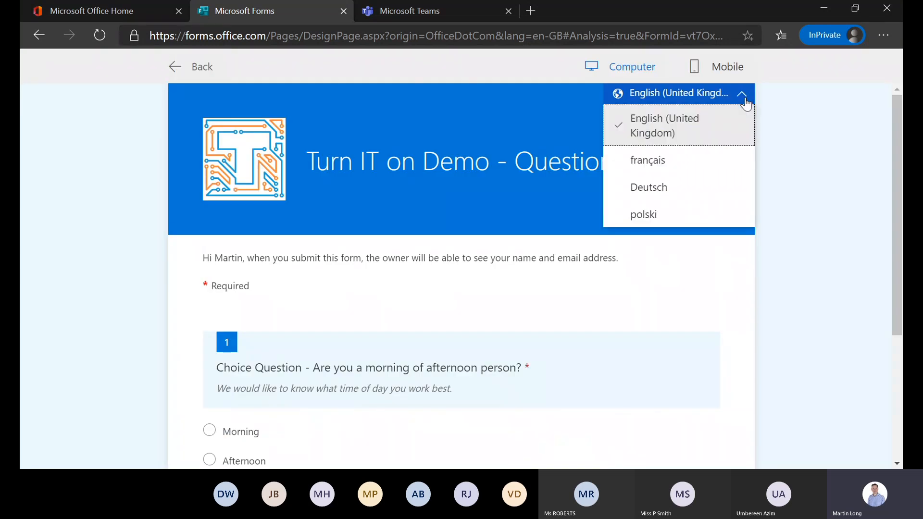
{"action": "left_click", "coordinate": [682, 173]}
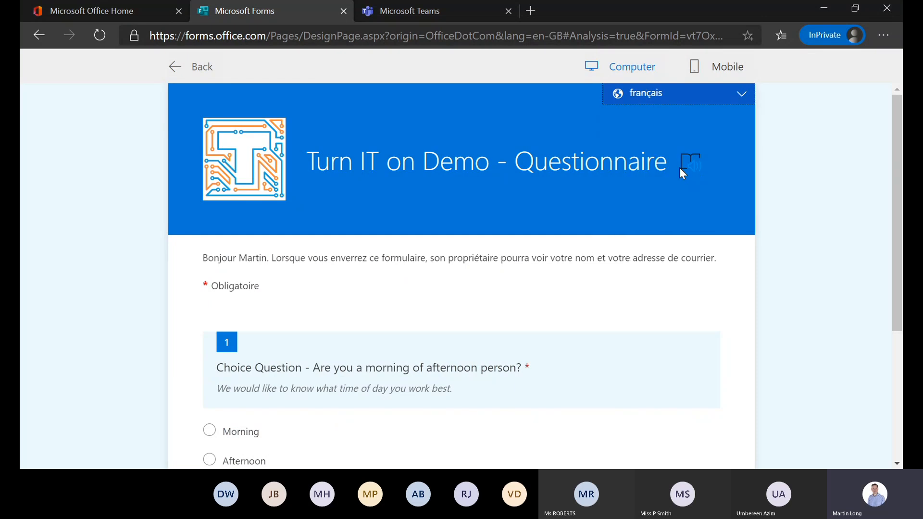
{"action": "left_click", "coordinate": [743, 95]}
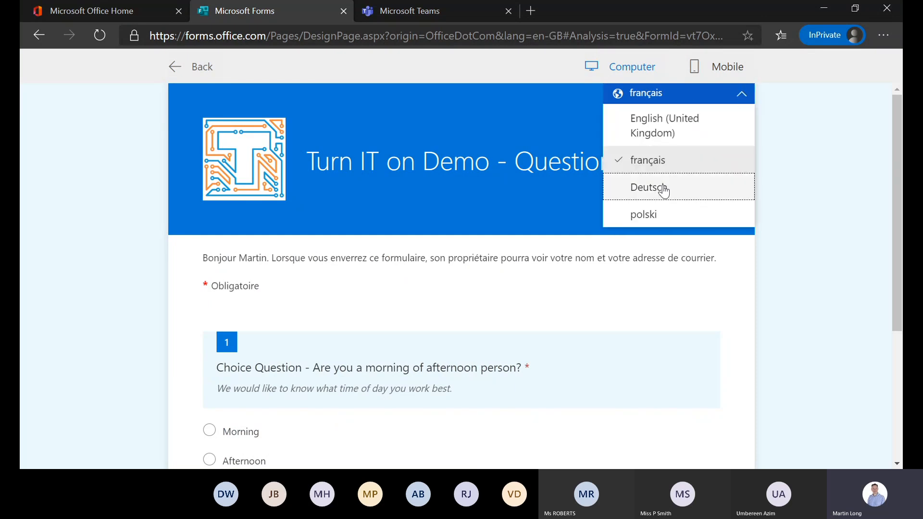
{"action": "left_click", "coordinate": [664, 188]}
{"action": "left_click", "coordinate": [742, 99]}
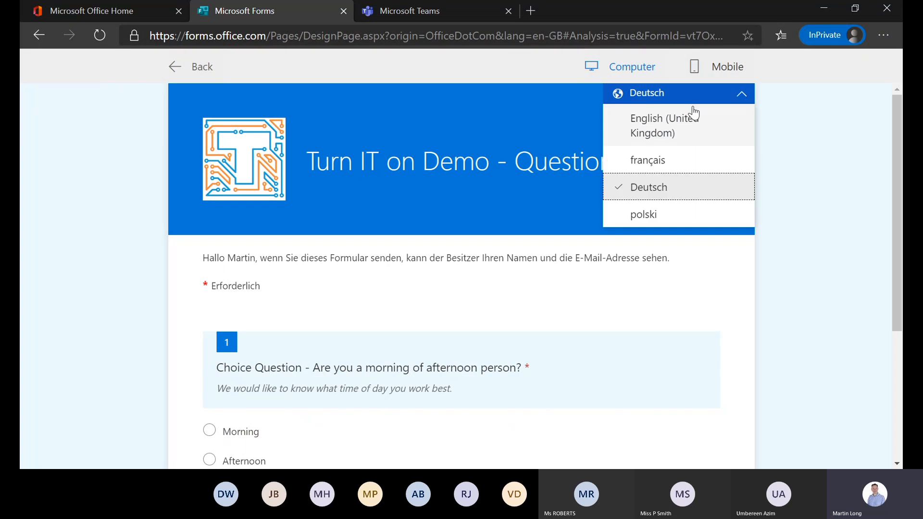
{"action": "left_click", "coordinate": [671, 117]}
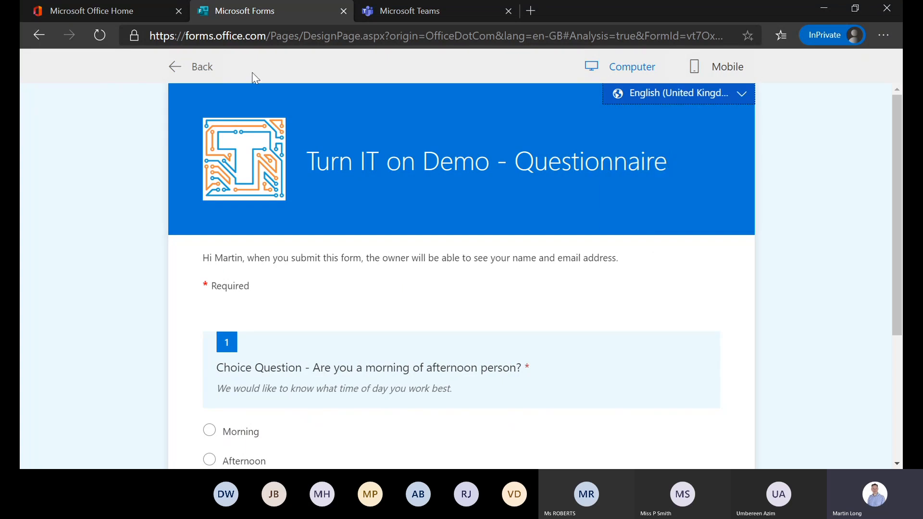
{"action": "left_click", "coordinate": [186, 73]}
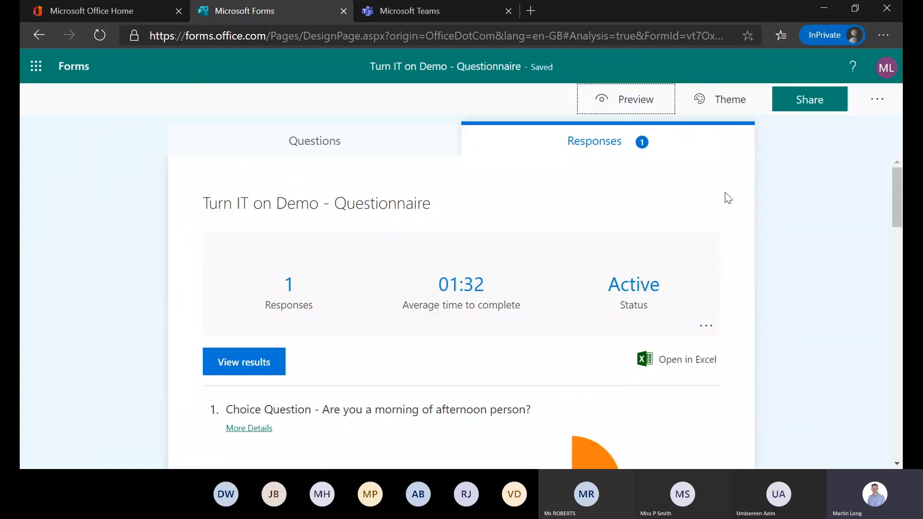
Copy the questionnaire's response link from the sharing options and check the choices for who can respond
{"action": "left_click", "coordinate": [878, 101]}
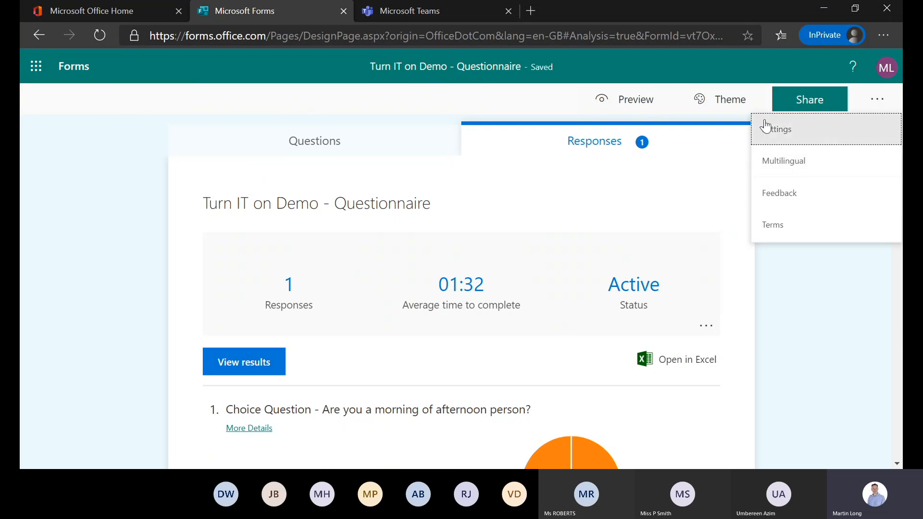
{"action": "left_click", "coordinate": [821, 98]}
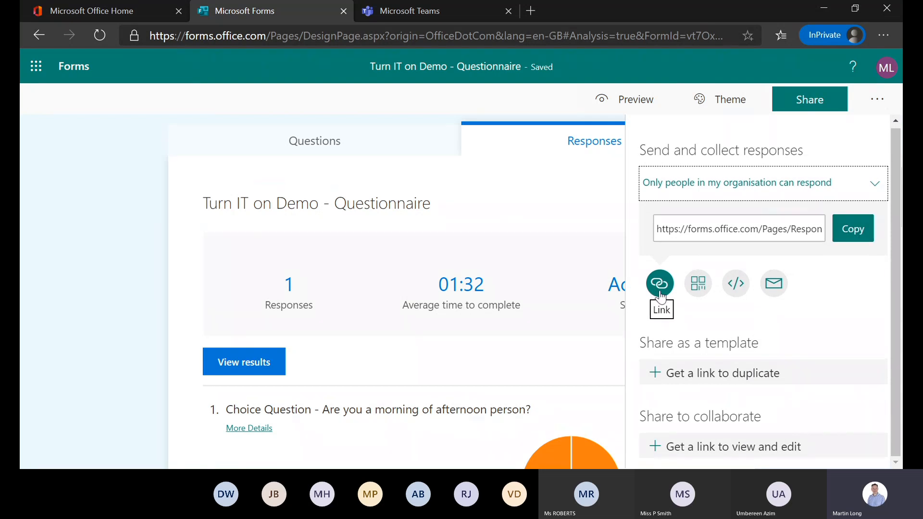
{"action": "left_click", "coordinate": [863, 241]}
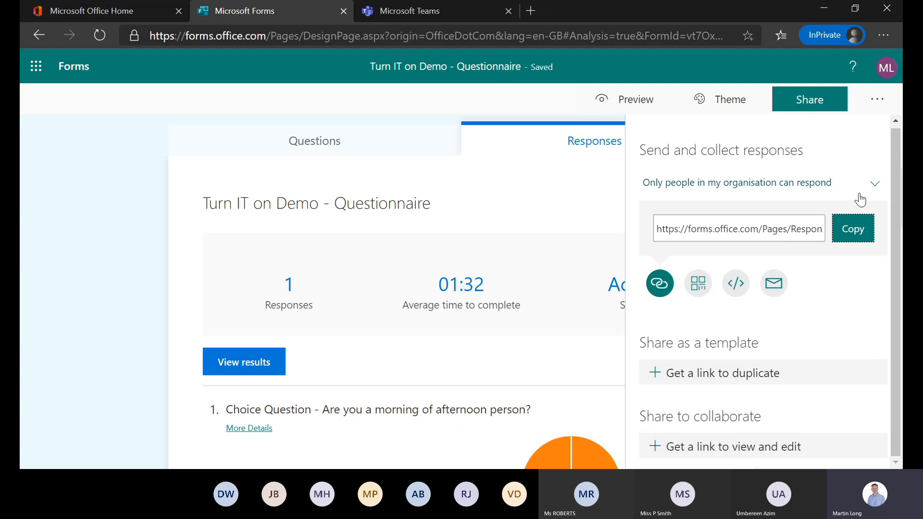
{"action": "left_click", "coordinate": [875, 185]}
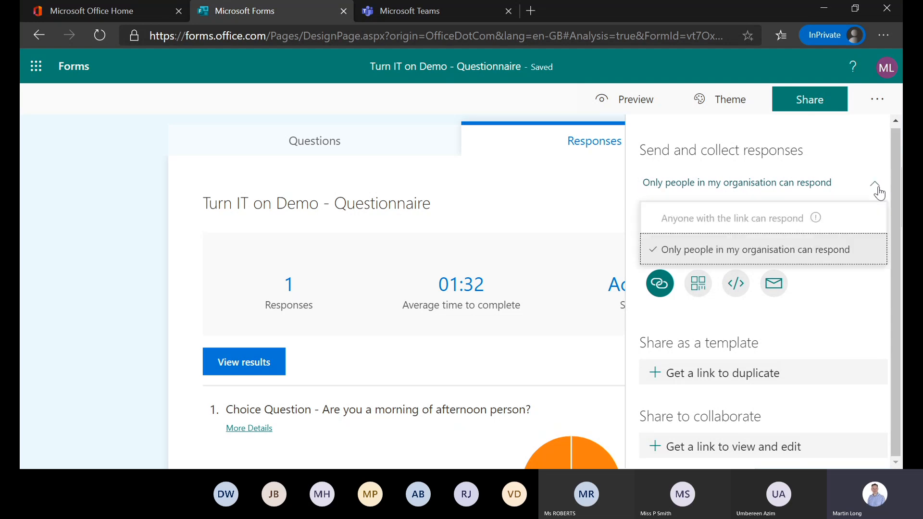
{"action": "left_click", "coordinate": [873, 325]}
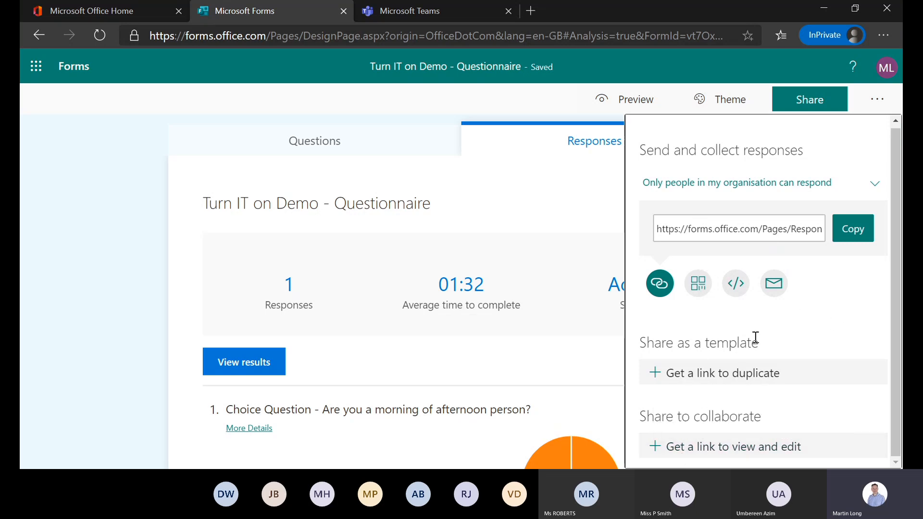
Examine the questionnaire's QR code, embed code and email sharing methods, and return to the link option
{"action": "left_click", "coordinate": [703, 289]}
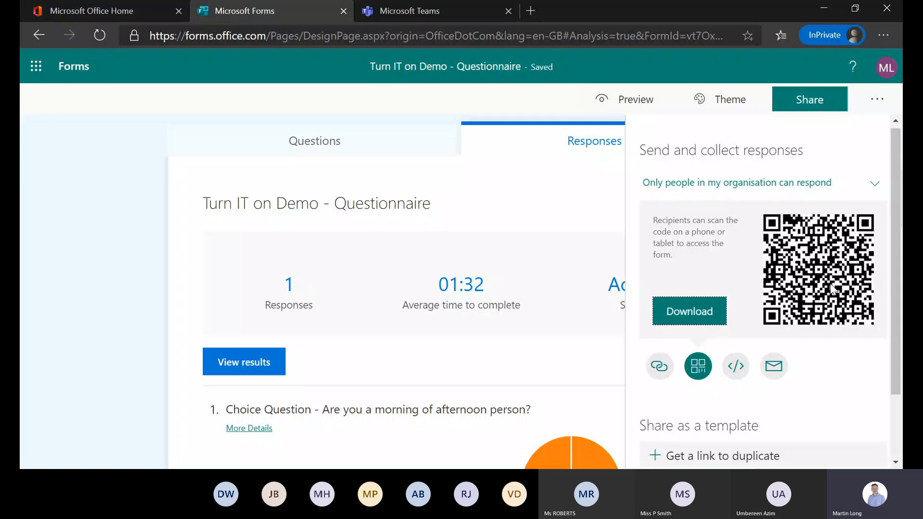
{"action": "left_click", "coordinate": [735, 366]}
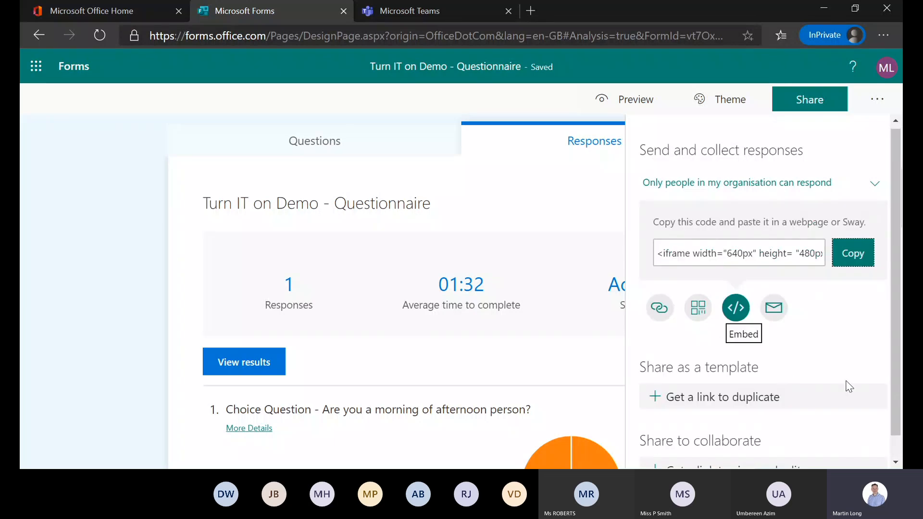
{"action": "scroll", "coordinate": [831, 367], "scroll_direction": "down", "scroll_amount": 1}
{"action": "scroll", "coordinate": [831, 368], "scroll_direction": "up", "scroll_amount": 1}
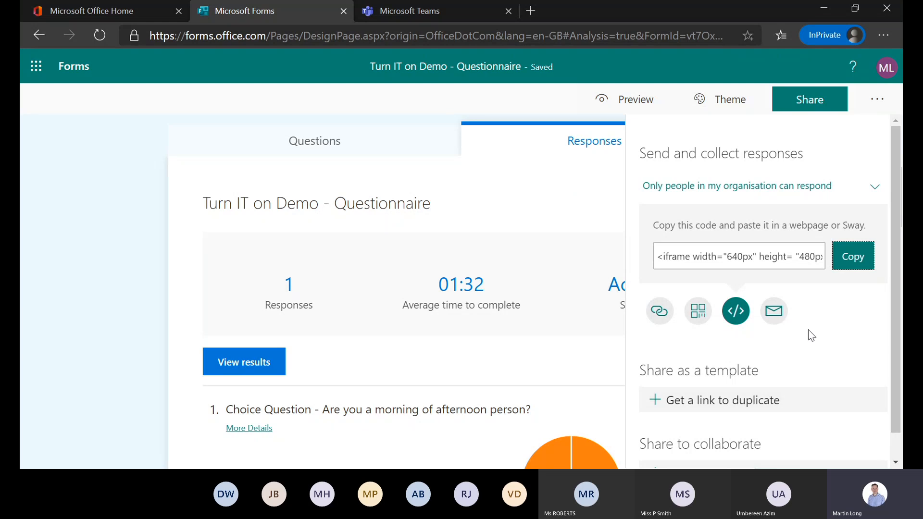
{"action": "left_click", "coordinate": [774, 318]}
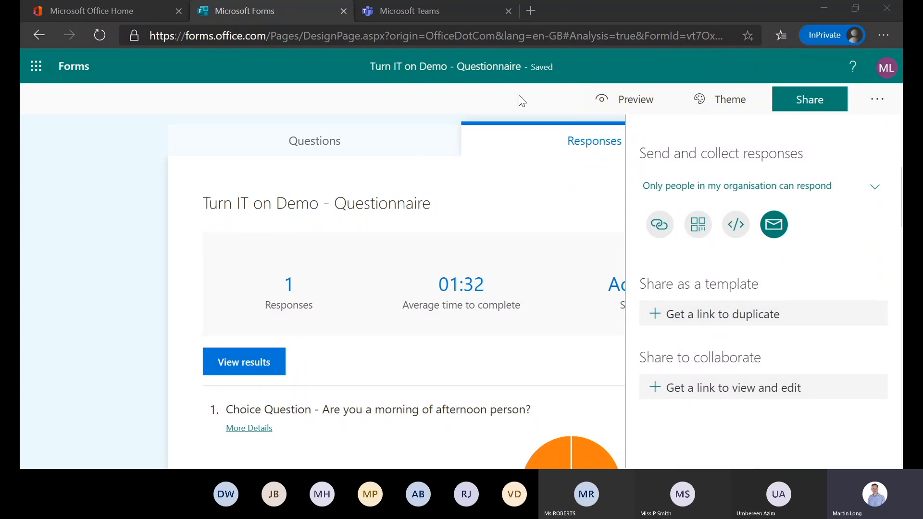
{"action": "left_click", "coordinate": [642, 31]}
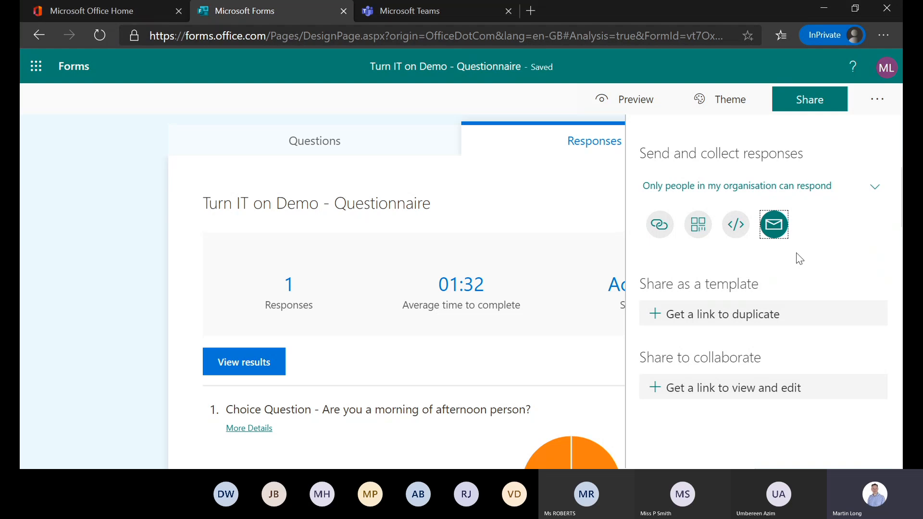
{"action": "left_click", "coordinate": [659, 224]}
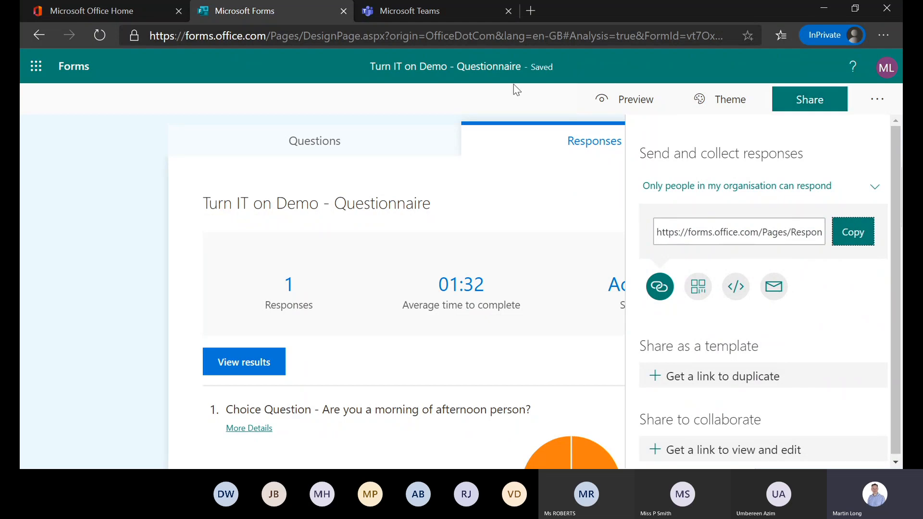
Open the form "Turn IT on Demo - Quiz" from the forms list and look over its heading and first question
{"action": "left_click", "coordinate": [81, 71]}
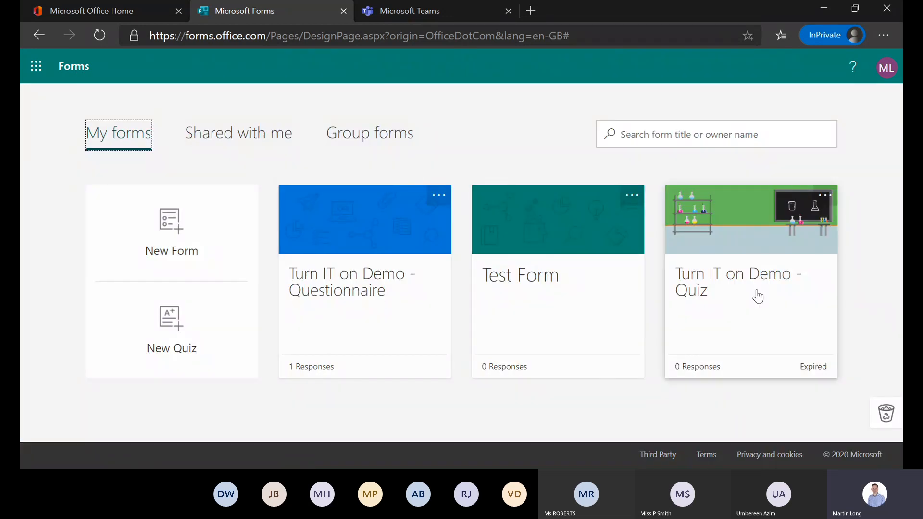
{"action": "left_click", "coordinate": [758, 296]}
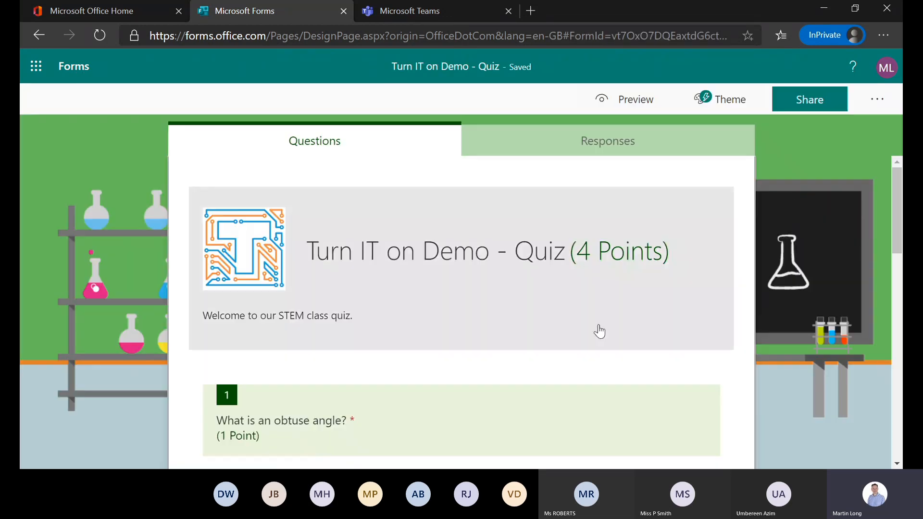
{"action": "scroll", "coordinate": [612, 280], "scroll_direction": "down", "scroll_amount": 1}
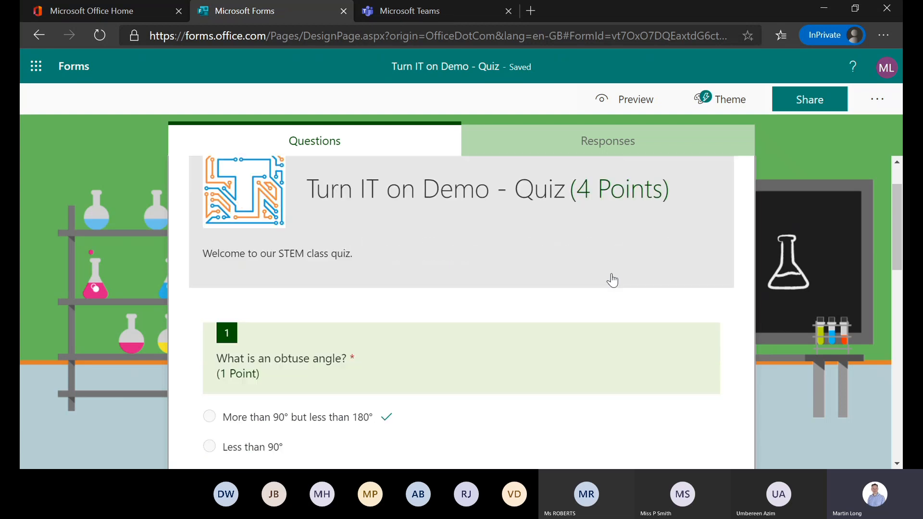
{"action": "scroll", "coordinate": [610, 279], "scroll_direction": "down", "scroll_amount": 1}
{"action": "scroll", "coordinate": [610, 283], "scroll_direction": "up", "scroll_amount": 2}
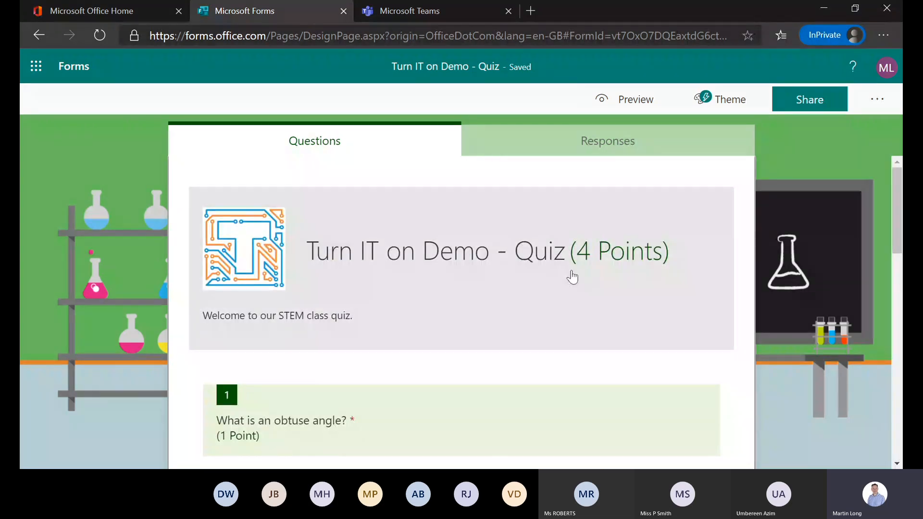
{"action": "scroll", "coordinate": [572, 278], "scroll_direction": "down", "scroll_amount": 2}
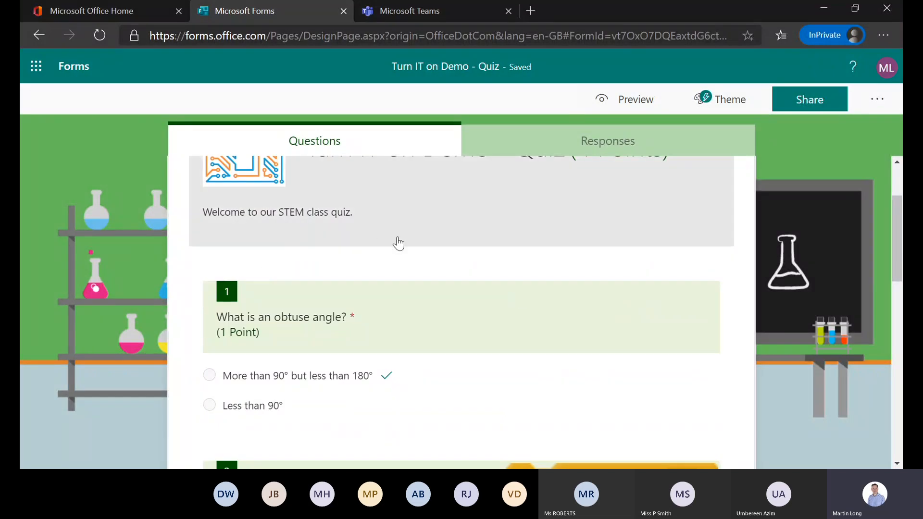
{"action": "scroll", "coordinate": [420, 317], "scroll_direction": "down", "scroll_amount": 3}
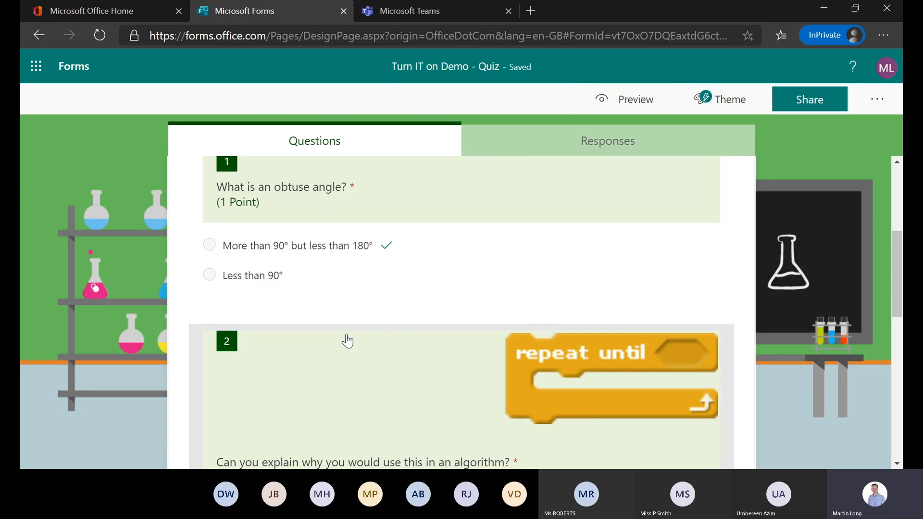
Open the obtuse angle question for editing and examine its correct answer, answer feedback, points and additional options
{"action": "left_click", "coordinate": [470, 243]}
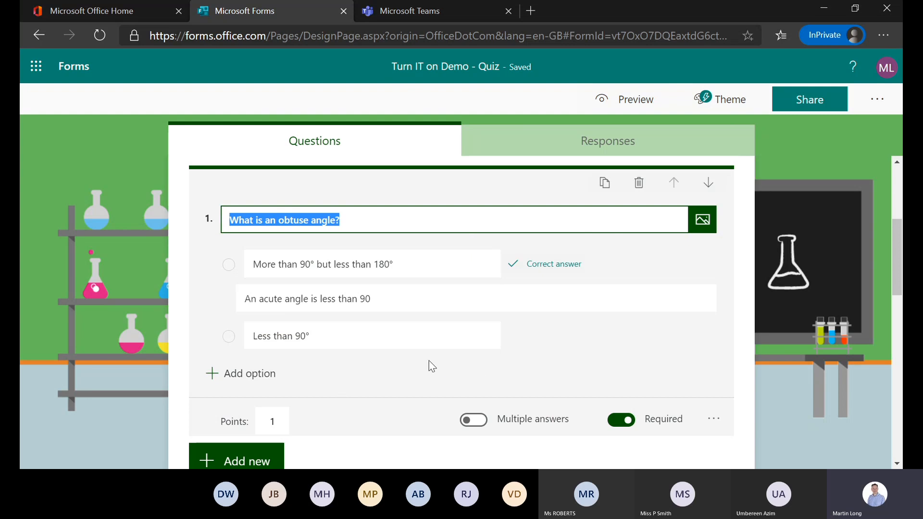
{"action": "scroll", "coordinate": [444, 363], "scroll_direction": "down", "scroll_amount": 1}
{"action": "mouse_move", "coordinate": [552, 314]}
{"action": "mouse_move", "coordinate": [570, 247]}
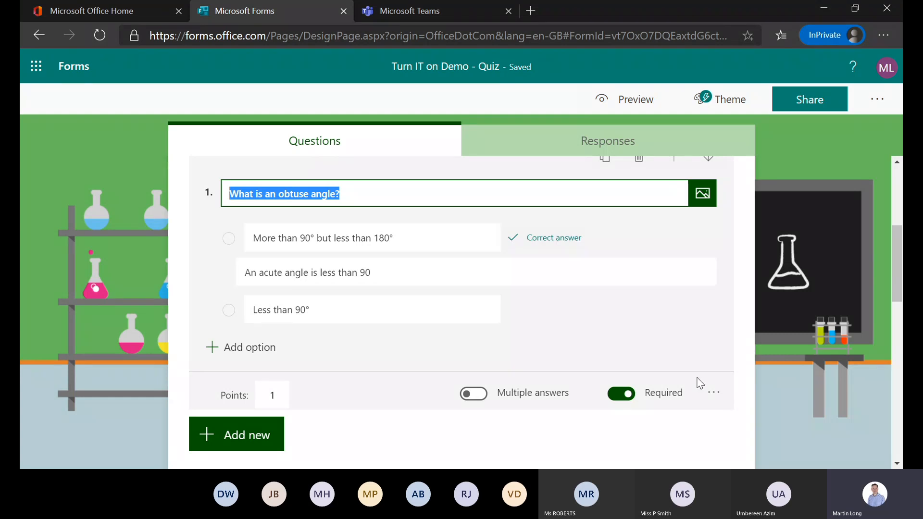
{"action": "scroll", "coordinate": [733, 334], "scroll_direction": "down", "scroll_amount": 2}
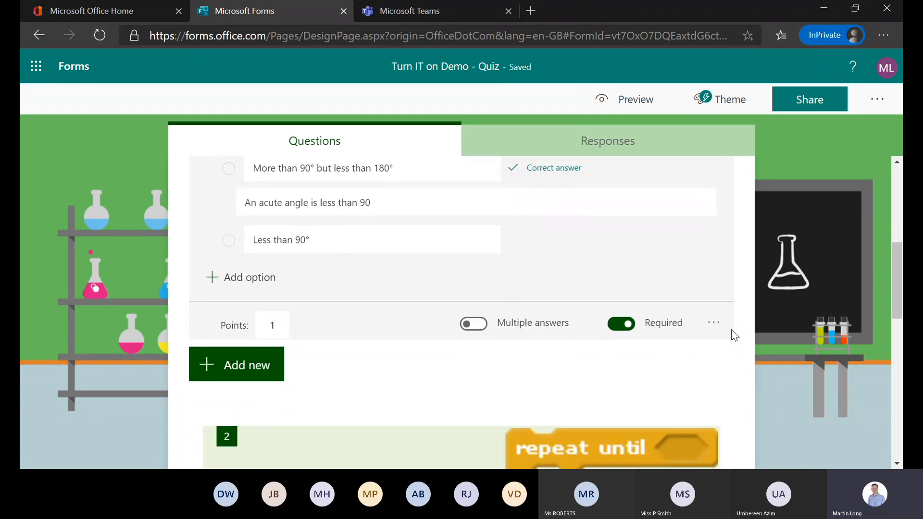
{"action": "scroll", "coordinate": [735, 335], "scroll_direction": "down", "scroll_amount": 1}
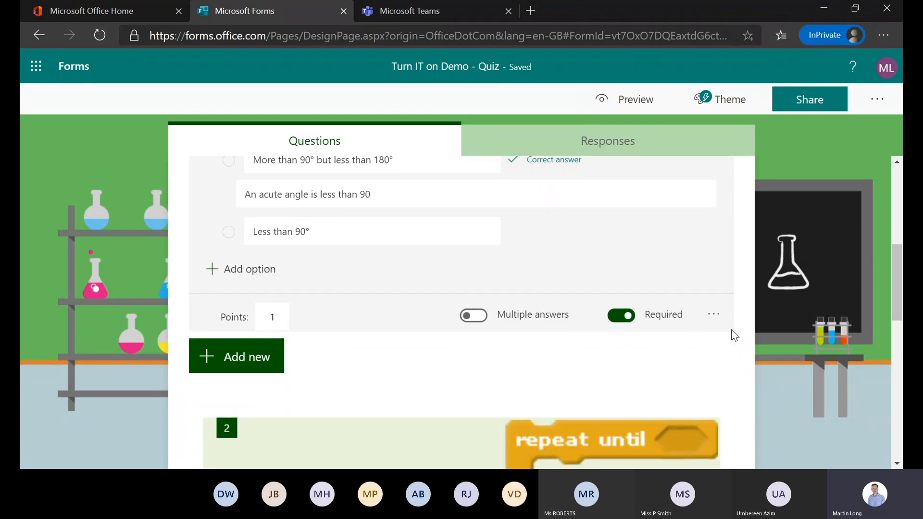
{"action": "scroll", "coordinate": [733, 334], "scroll_direction": "up", "scroll_amount": 2}
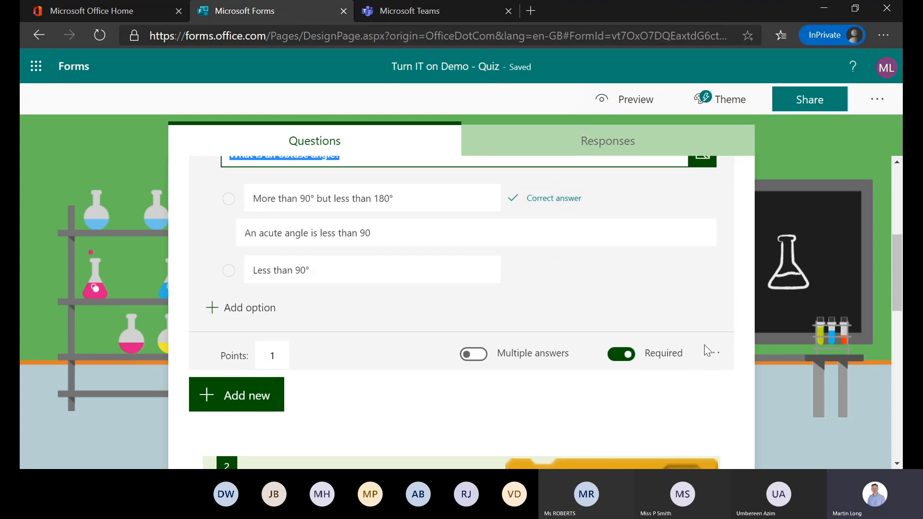
{"action": "left_click", "coordinate": [712, 353]}
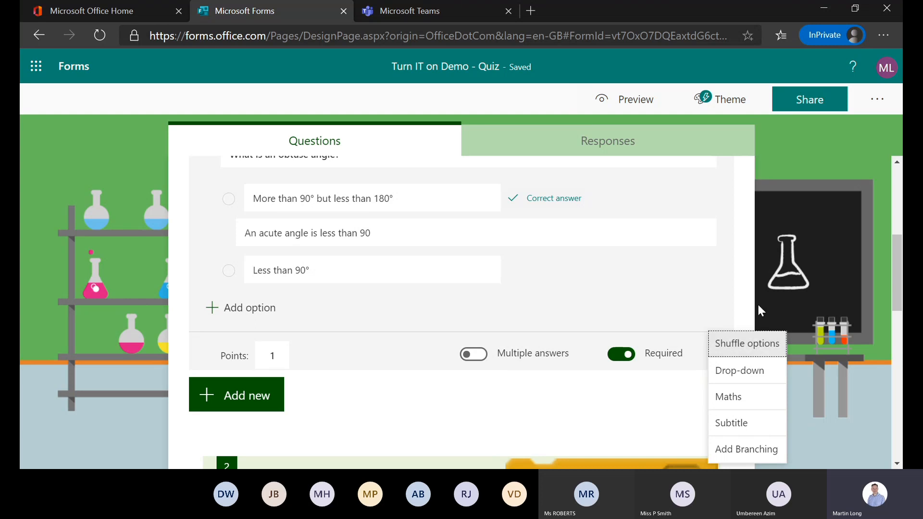
{"action": "left_click", "coordinate": [744, 313]}
Unmark "More than 90° but less than 180°" as the correct answer and mark it as correct again
{"action": "left_click", "coordinate": [578, 202]}
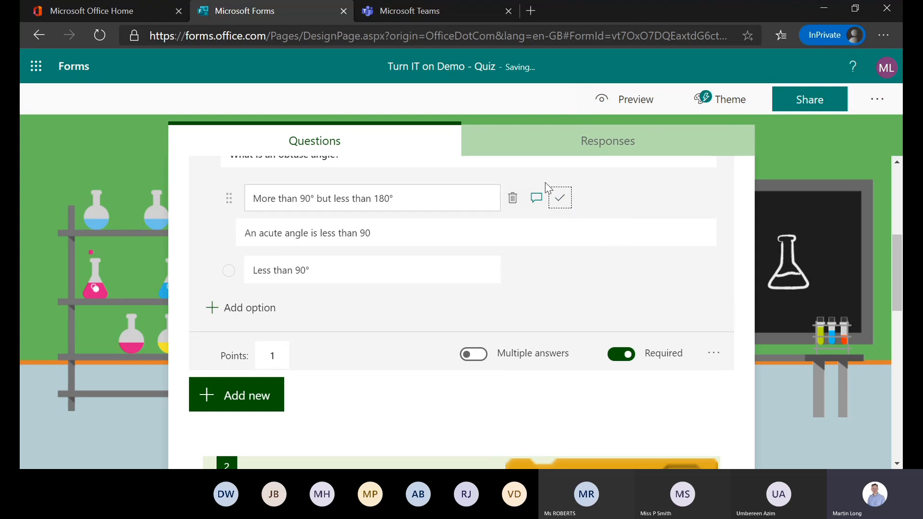
{"action": "left_click", "coordinate": [566, 203]}
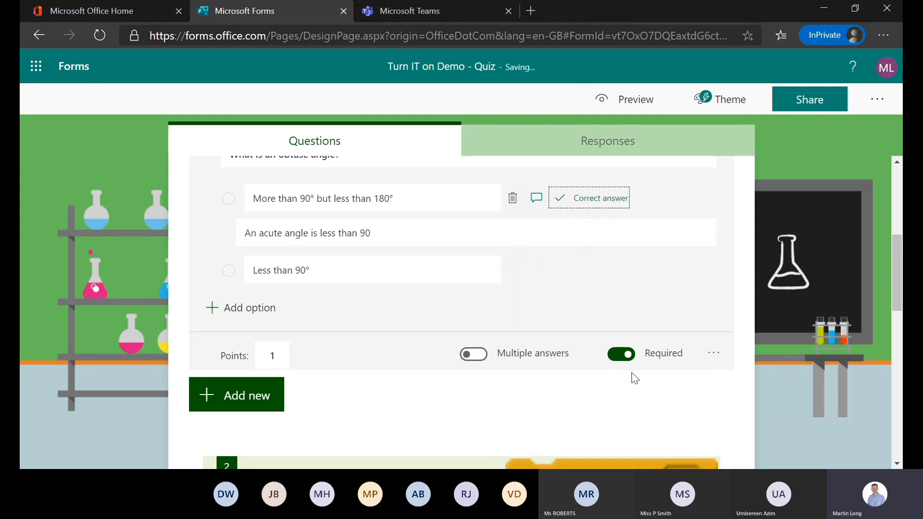
Open the "repeat until" algorithm question for editing and examine its image, long answer setting and points
{"action": "scroll", "coordinate": [635, 344], "scroll_direction": "down", "scroll_amount": 5}
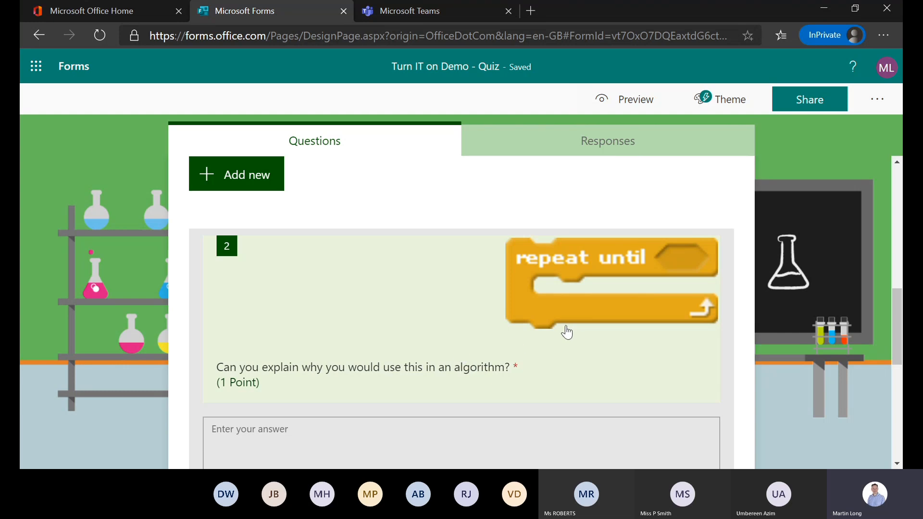
{"action": "scroll", "coordinate": [567, 331], "scroll_direction": "down", "scroll_amount": 1}
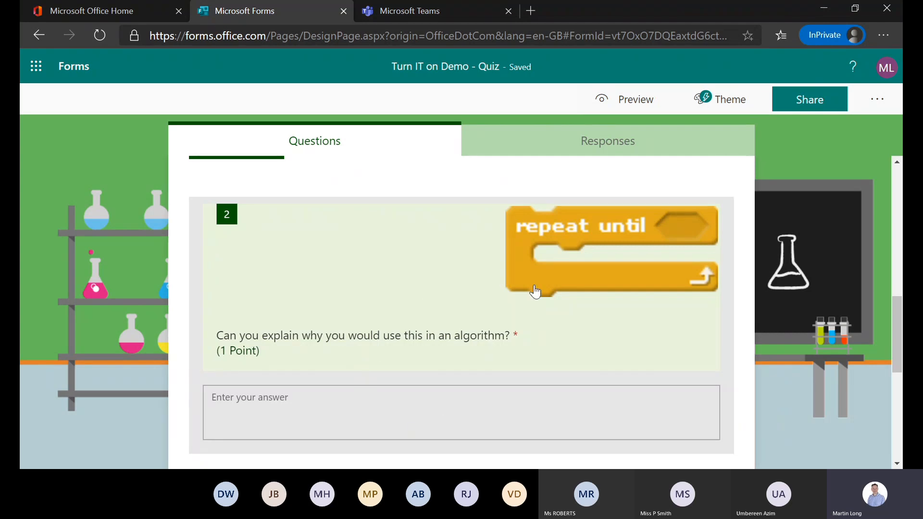
{"action": "scroll", "coordinate": [527, 346], "scroll_direction": "down", "scroll_amount": 1}
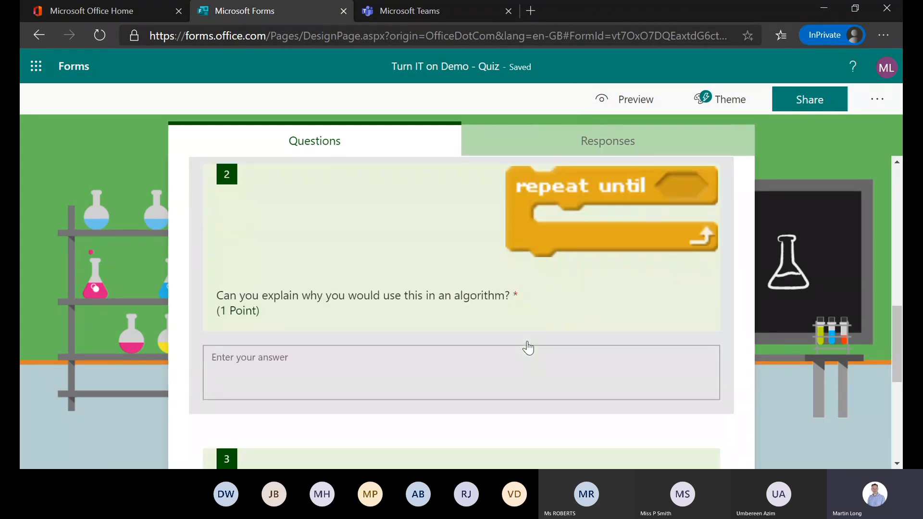
{"action": "scroll", "coordinate": [528, 347], "scroll_direction": "down", "scroll_amount": 3}
{"action": "left_click", "coordinate": [299, 246]}
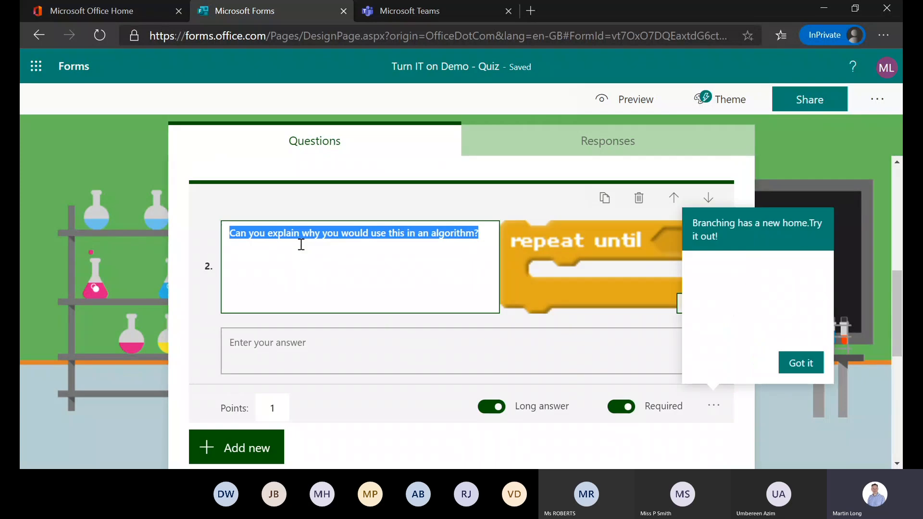
{"action": "left_click", "coordinate": [312, 350]}
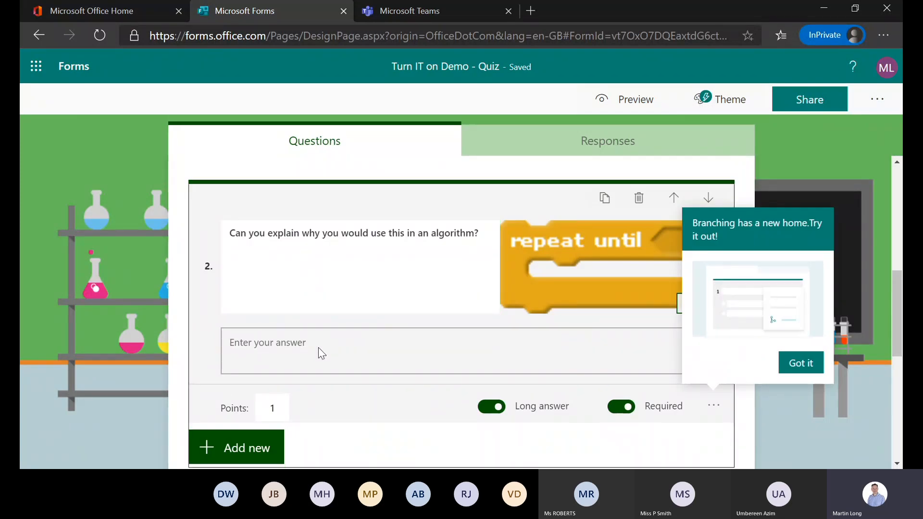
Leave the algorithm question and look over the ranking question about heating ice to make steam
{"action": "left_click", "coordinate": [784, 429]}
{"action": "scroll", "coordinate": [581, 389], "scroll_direction": "down", "scroll_amount": 1}
{"action": "scroll", "coordinate": [582, 389], "scroll_direction": "down", "scroll_amount": 5}
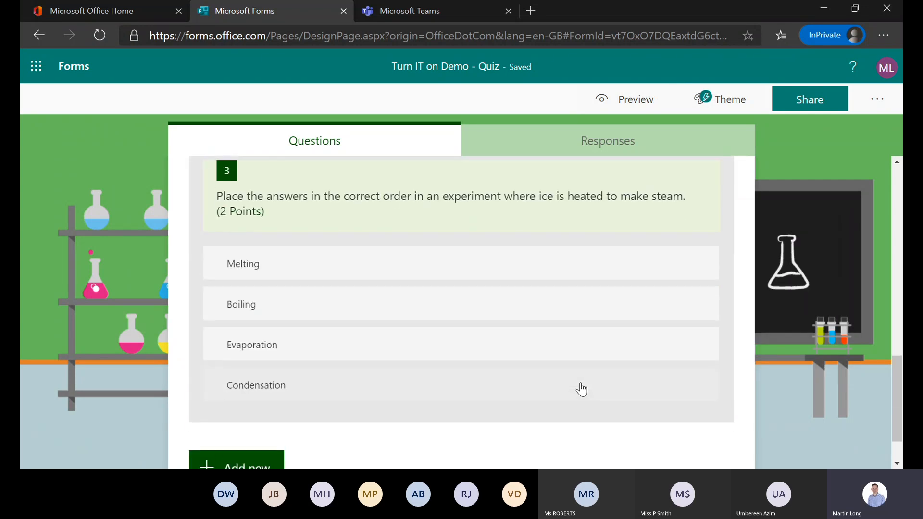
{"action": "scroll", "coordinate": [581, 389], "scroll_direction": "down", "scroll_amount": 1}
Preview the quiz in the computer view and look through all its questions as a respondent would see them
{"action": "left_click", "coordinate": [638, 105]}
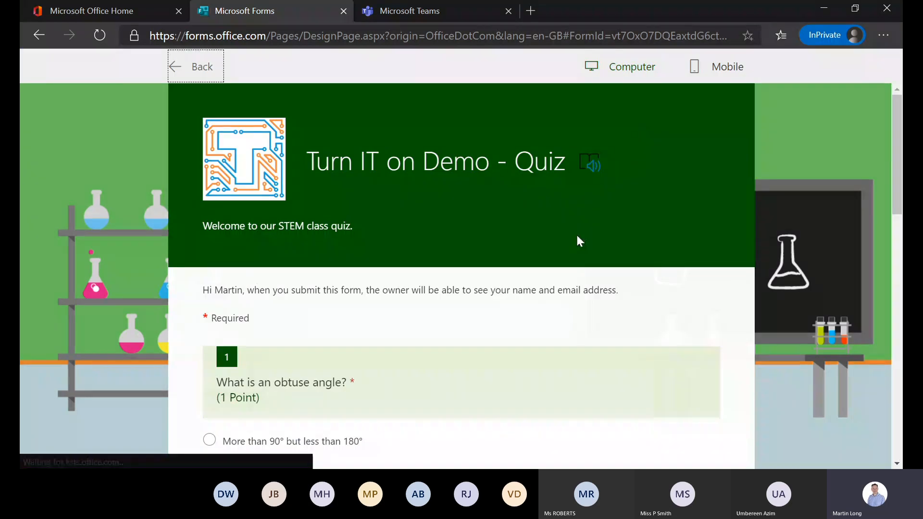
{"action": "scroll", "coordinate": [578, 237], "scroll_direction": "down", "scroll_amount": 3}
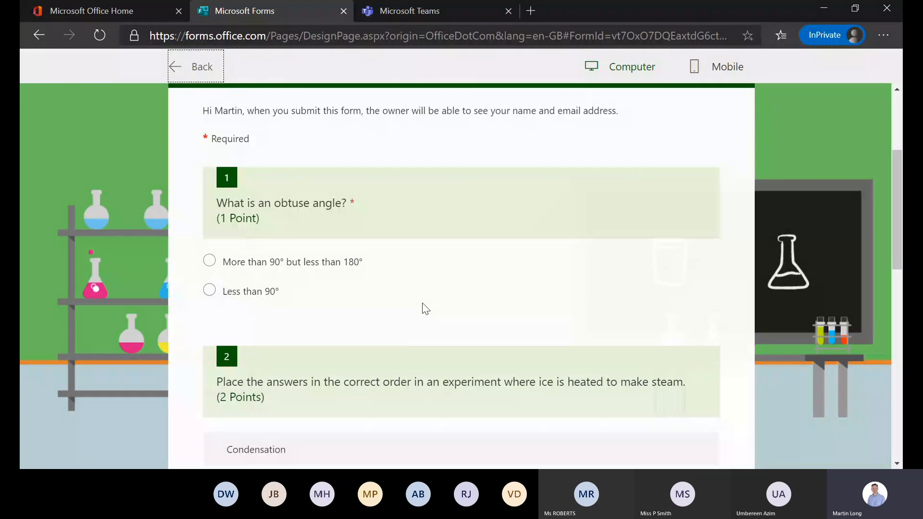
{"action": "scroll", "coordinate": [425, 308], "scroll_direction": "down", "scroll_amount": 3}
{"action": "scroll", "coordinate": [426, 309], "scroll_direction": "up", "scroll_amount": 1}
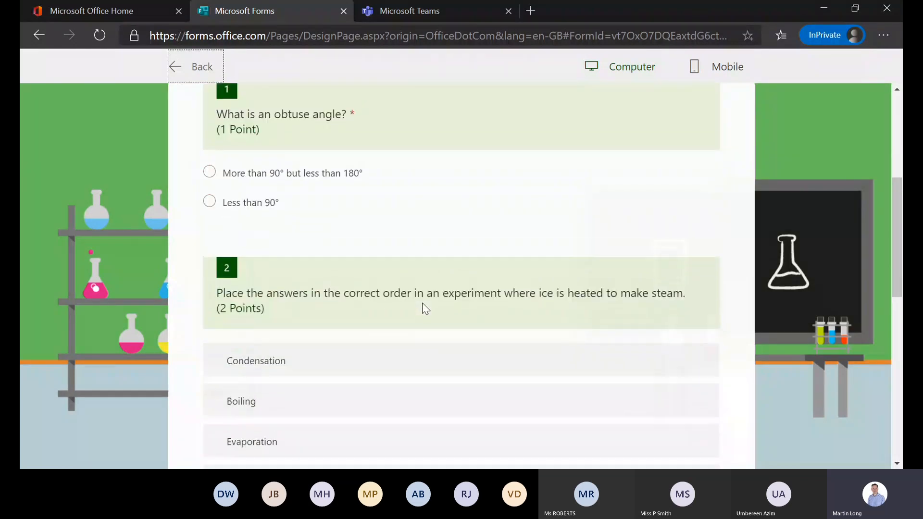
{"action": "scroll", "coordinate": [426, 309], "scroll_direction": "down", "scroll_amount": 3}
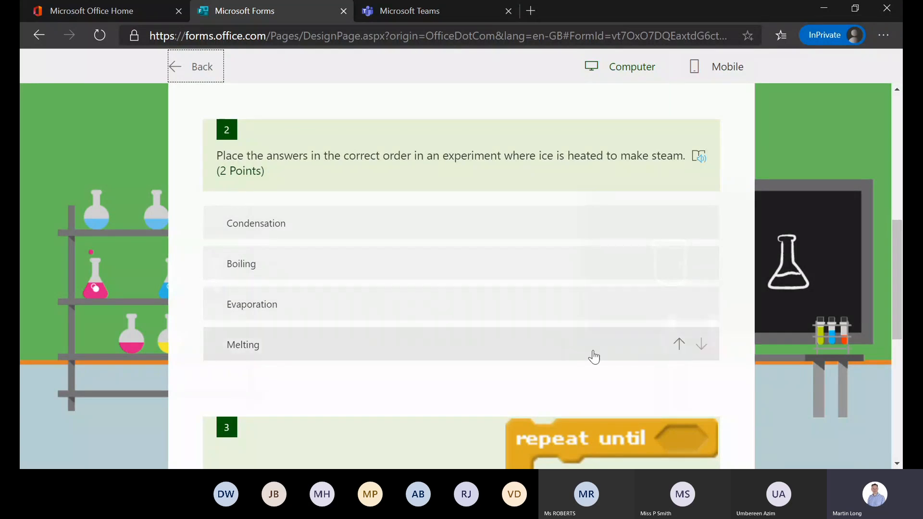
{"action": "scroll", "coordinate": [620, 371], "scroll_direction": "down", "scroll_amount": 5}
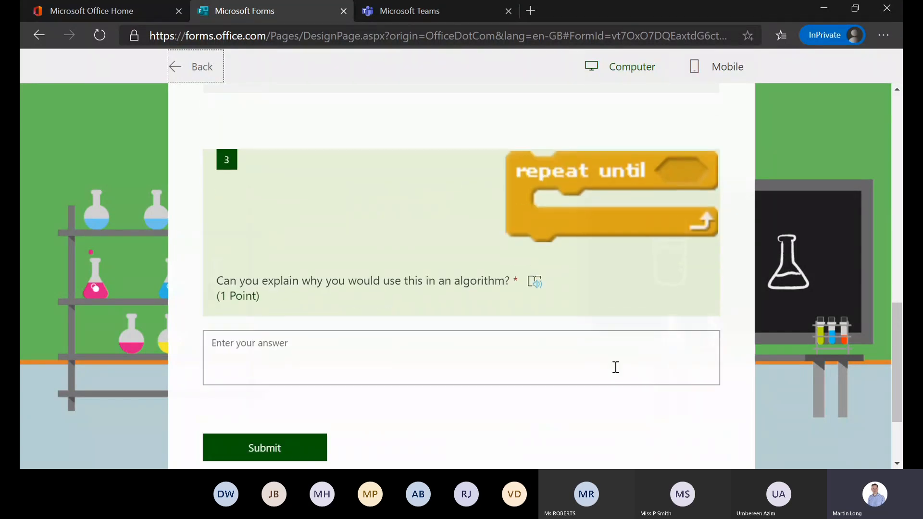
{"action": "left_click", "coordinate": [416, 339]}
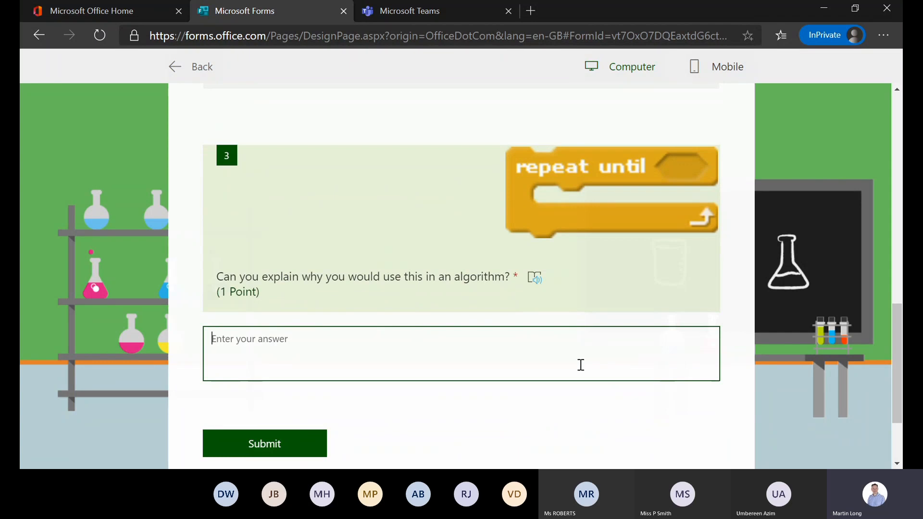
{"action": "scroll", "coordinate": [581, 365], "scroll_direction": "down", "scroll_amount": 3}
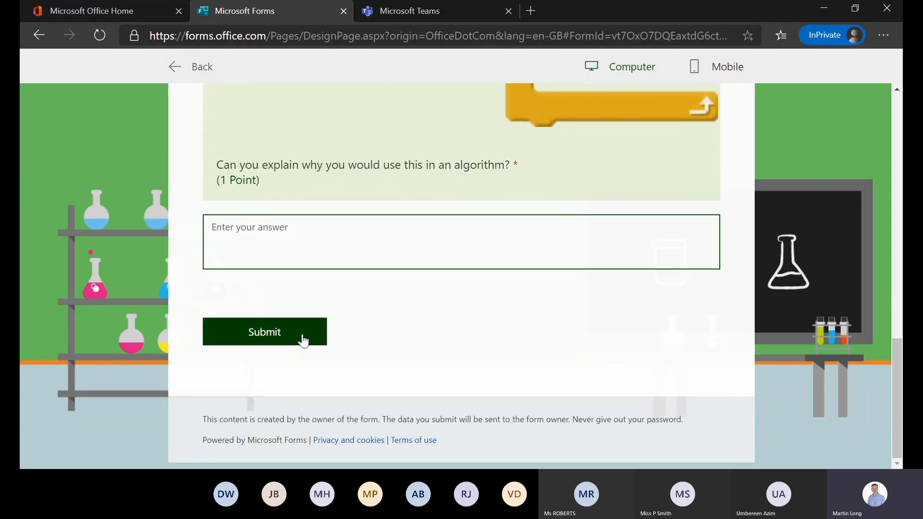
{"action": "scroll", "coordinate": [303, 340], "scroll_direction": "up", "scroll_amount": 15}
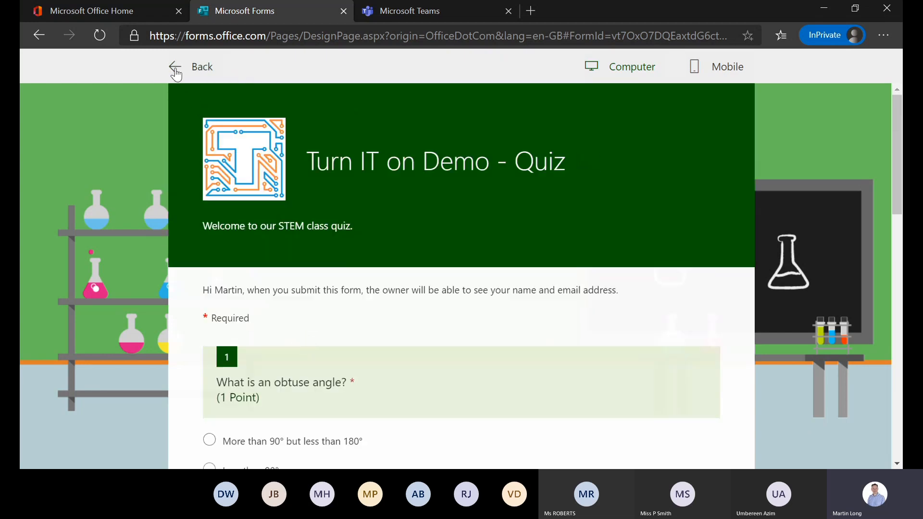
Close the preview and examine the quiz's responses summary, including the answer review and score posting options
{"action": "left_click", "coordinate": [177, 66]}
{"action": "left_click", "coordinate": [546, 147]}
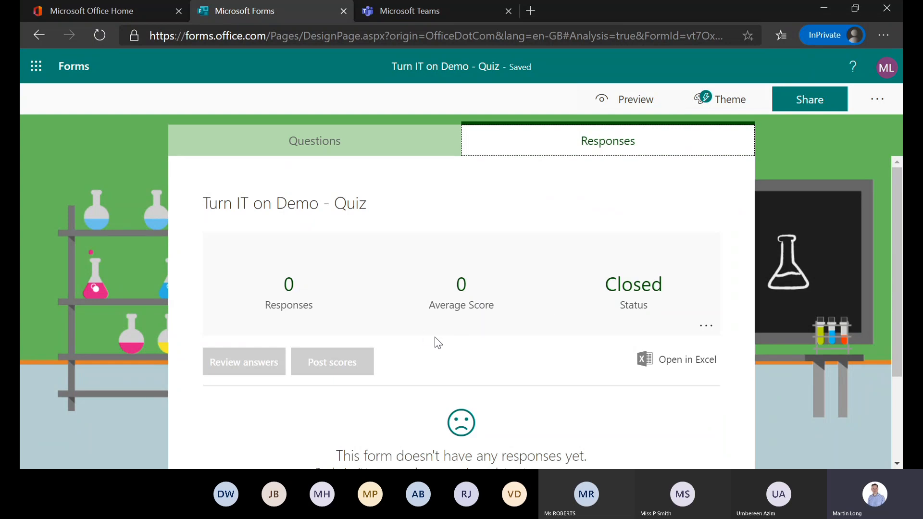
{"action": "scroll", "coordinate": [463, 295], "scroll_direction": "down", "scroll_amount": 2}
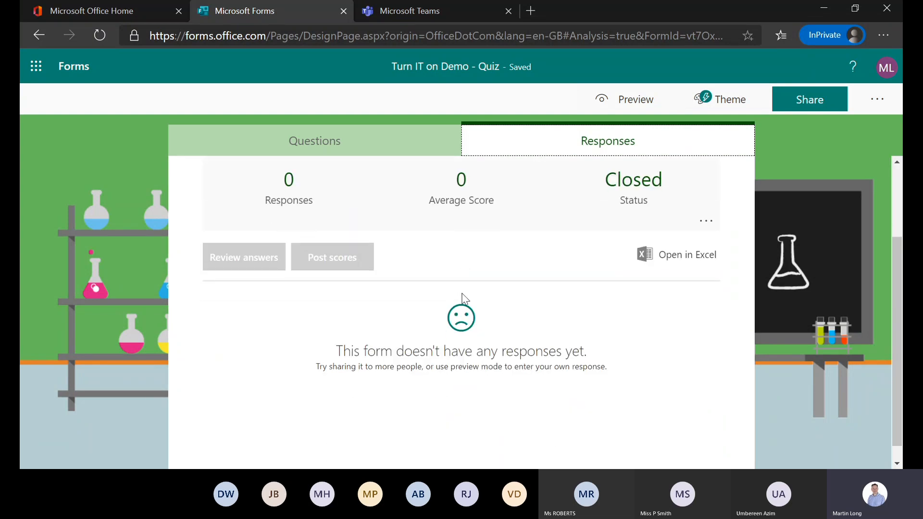
{"action": "scroll", "coordinate": [469, 243], "scroll_direction": "up", "scroll_amount": 1}
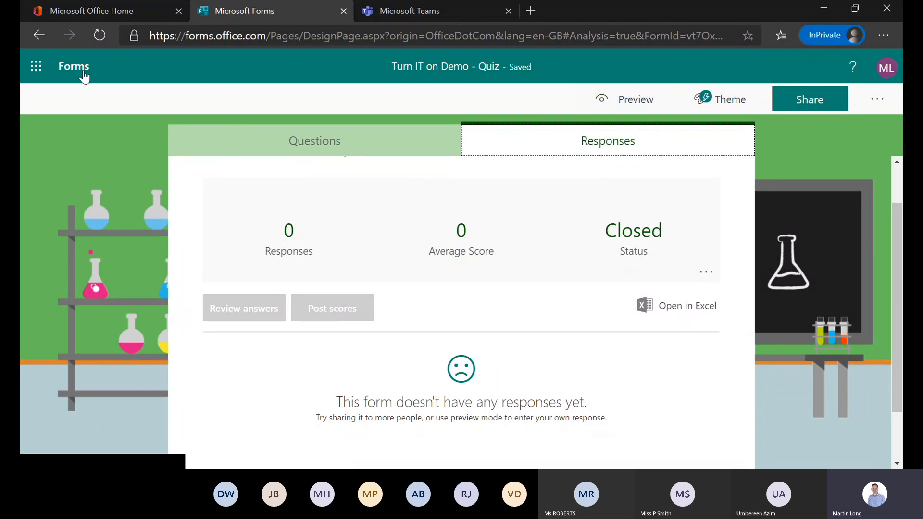
Reopen "Turn IT on Demo - Quiz" from the forms list and open the obtuse angle question for editing
{"action": "left_click", "coordinate": [83, 75]}
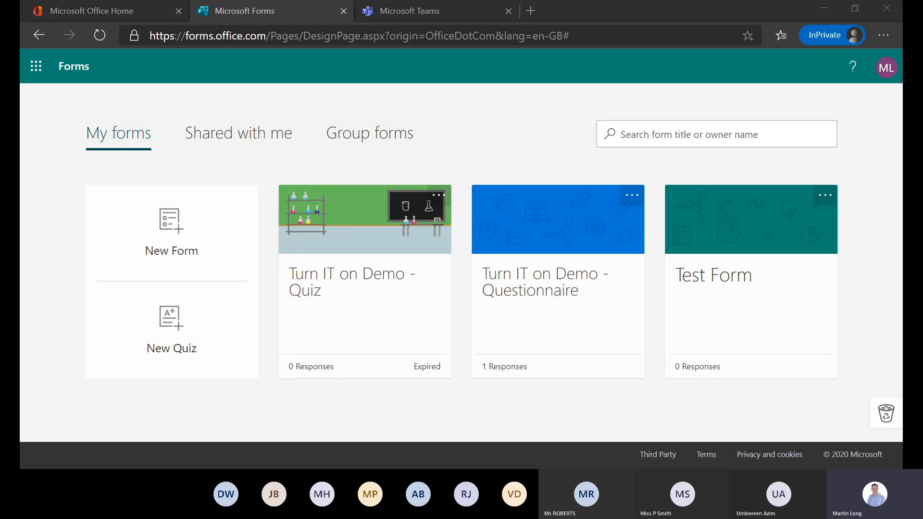
{"action": "left_click", "coordinate": [346, 279]}
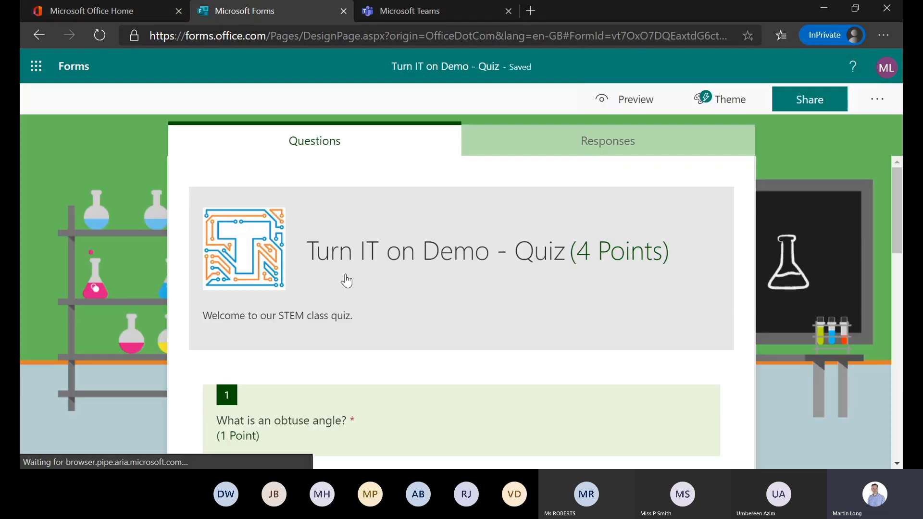
{"action": "scroll", "coordinate": [509, 356], "scroll_direction": "down", "scroll_amount": 3}
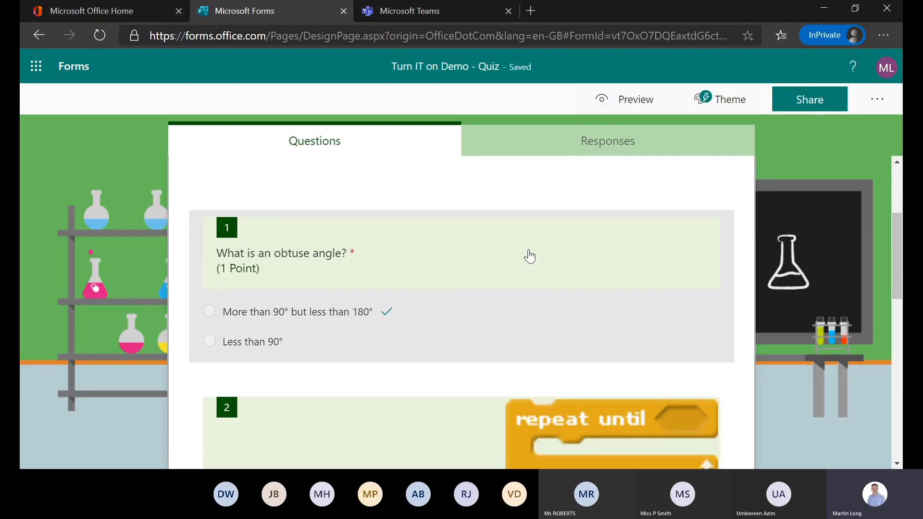
{"action": "left_click", "coordinate": [529, 257]}
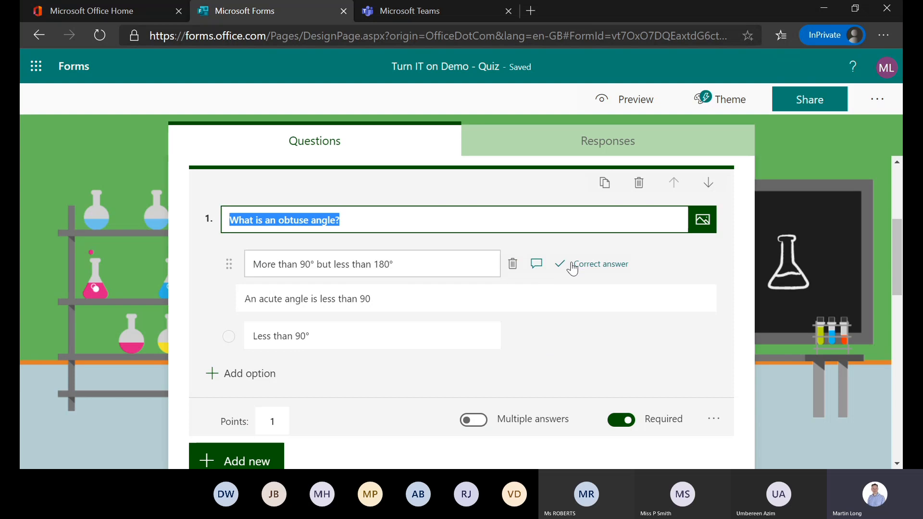
Switch the correct answer to "Less than 90°" and back to "More than 90° but less than 180°"
{"action": "left_click", "coordinate": [560, 263]}
{"action": "left_click", "coordinate": [560, 337]}
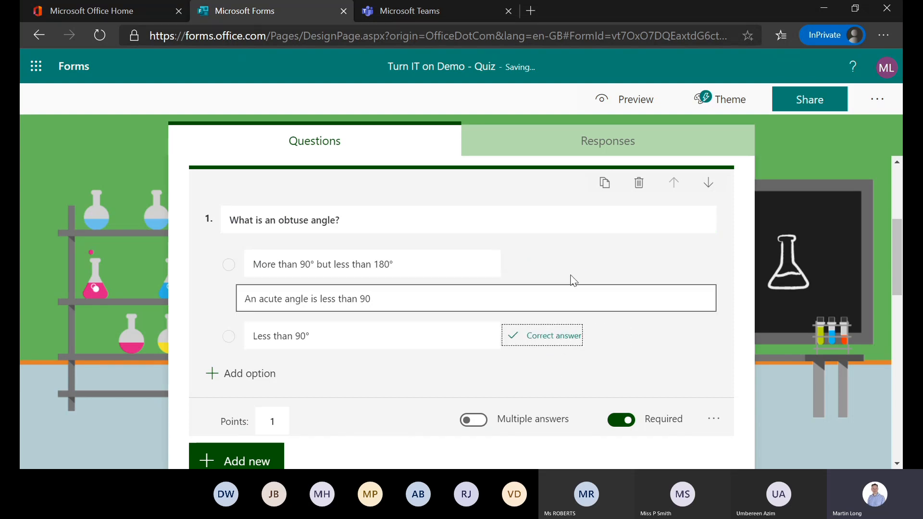
{"action": "left_click", "coordinate": [572, 344]}
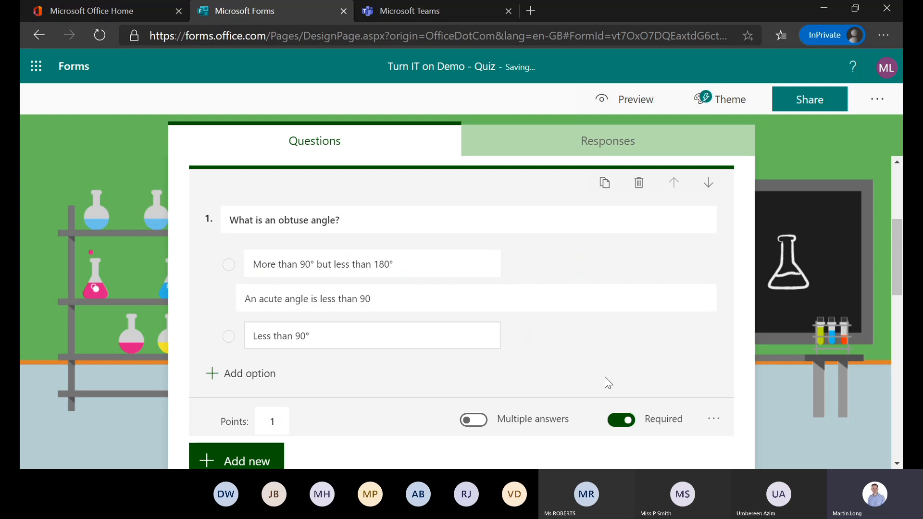
{"action": "left_click", "coordinate": [561, 265]}
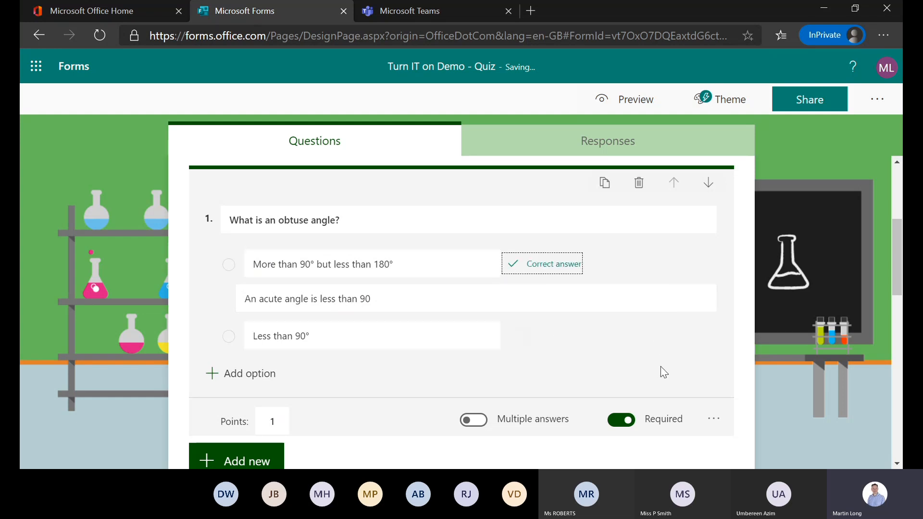
{"action": "mouse_move", "coordinate": [508, 346]}
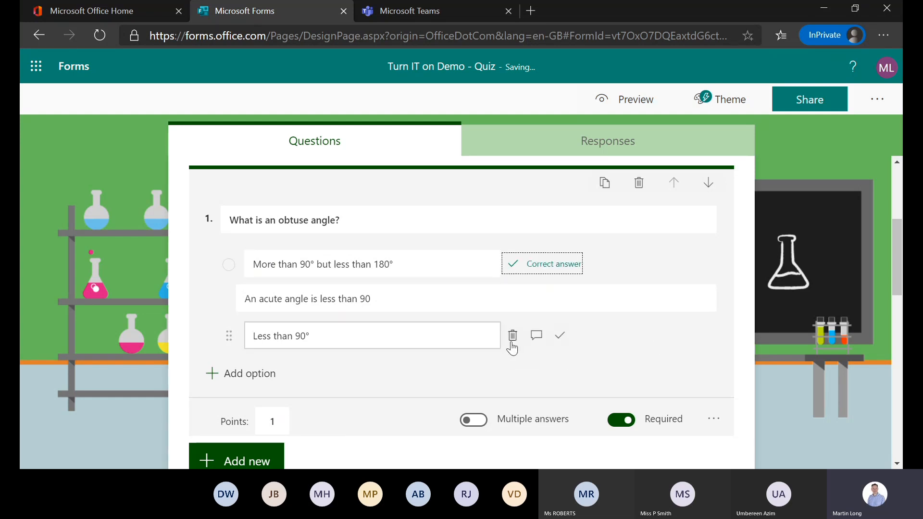